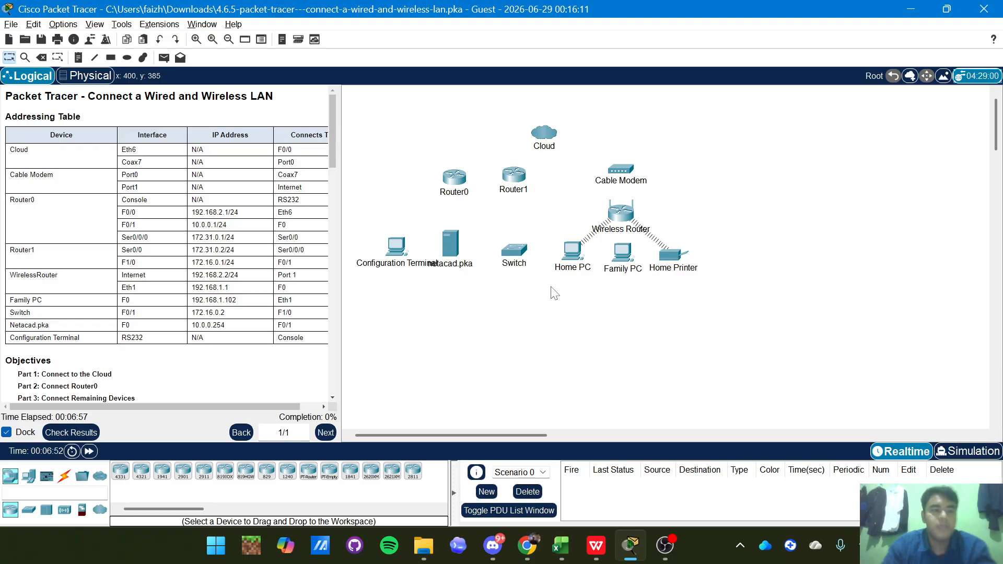
# Widen the instructions pane and read the addressing table, objectives and the Part 1 and Part 2 cabling instructions
pyautogui.scroll(-1, 171, 247)
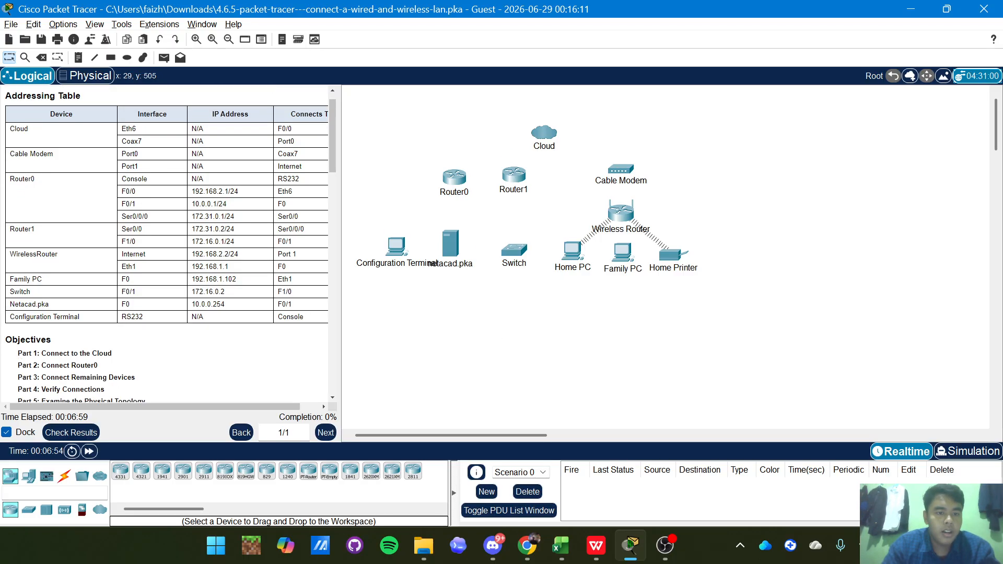
pyautogui.scroll(1, 171, 246)
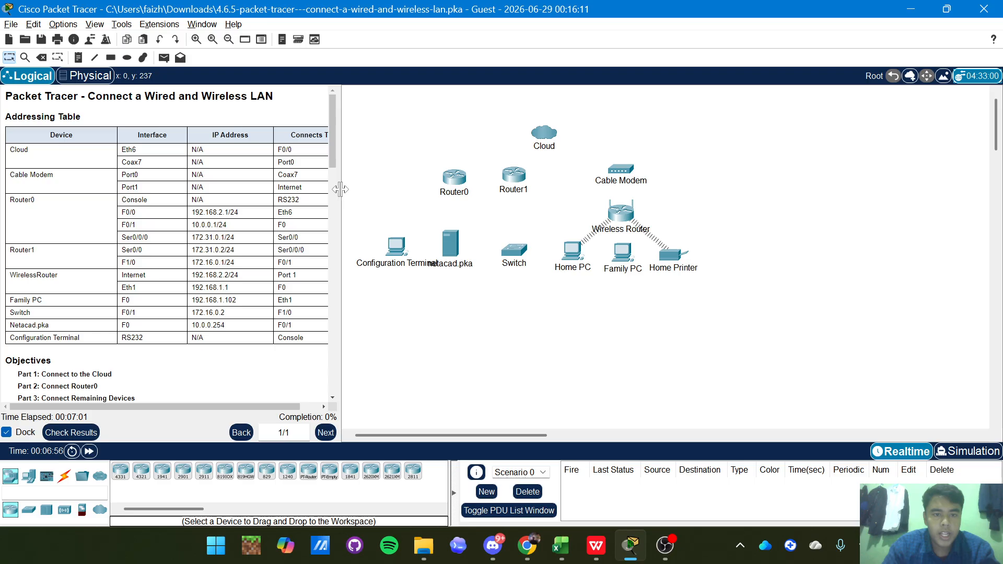
pyautogui.moveTo(341, 188); pyautogui.dragTo(383, 188)
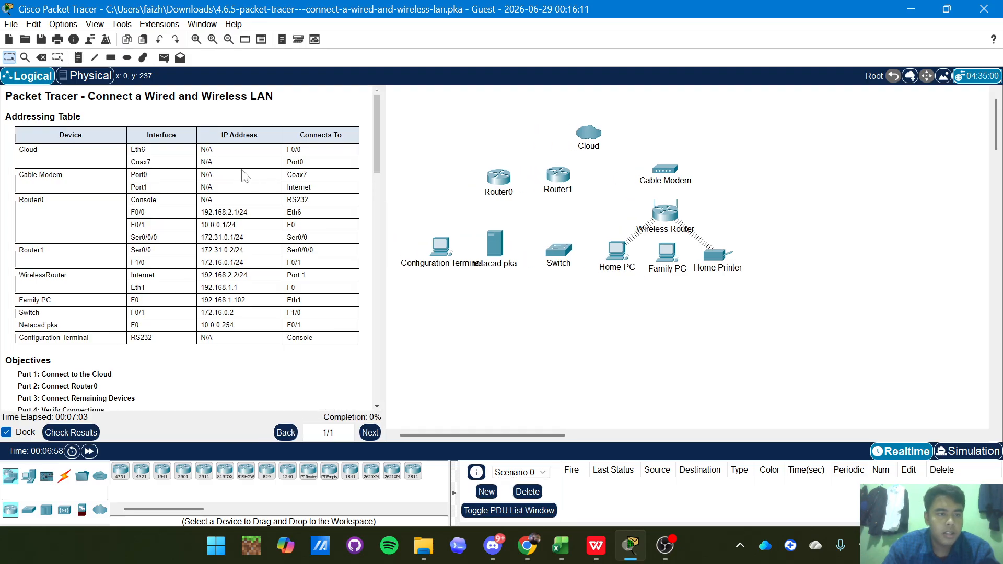
pyautogui.scroll(-1, 233, 173)
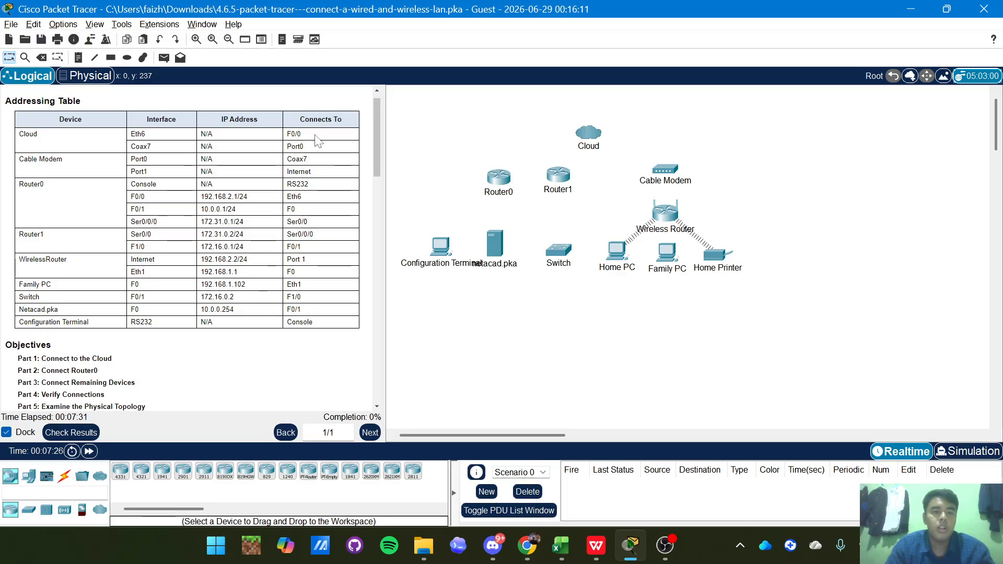
pyautogui.scroll(-3, 317, 140)
pyautogui.scroll(-1, 261, 187)
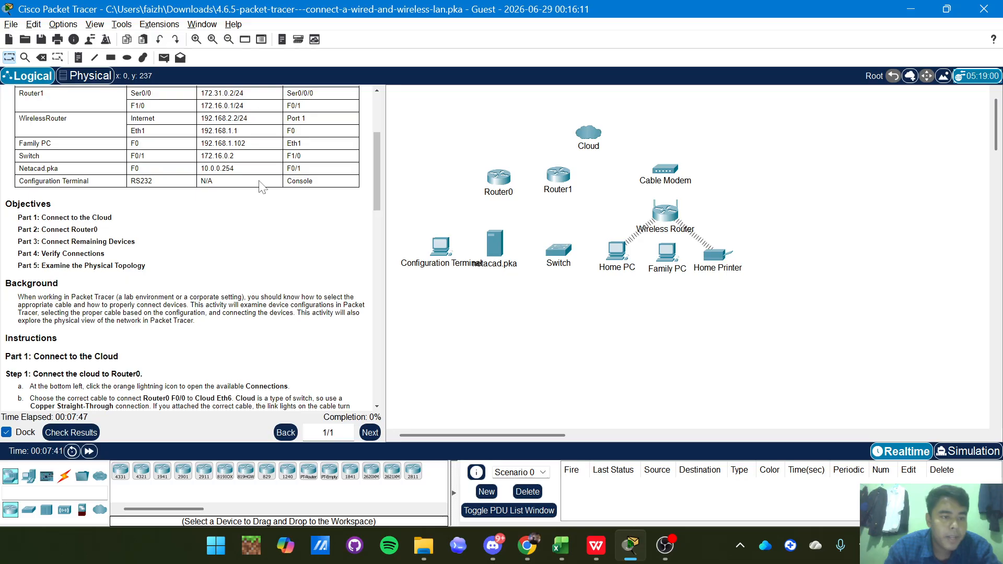
pyautogui.scroll(-3, 234, 199)
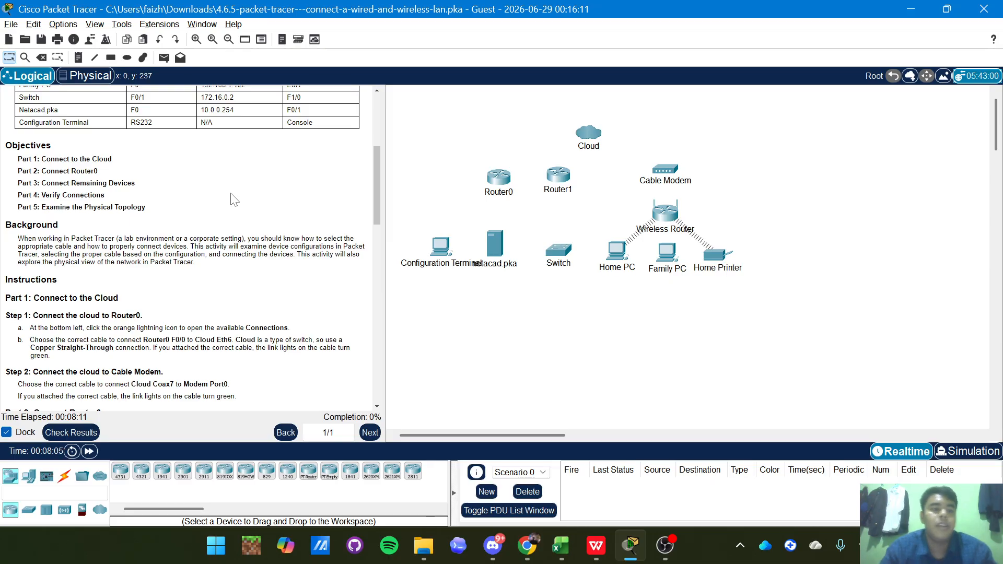
pyautogui.scroll(-3, 194, 221)
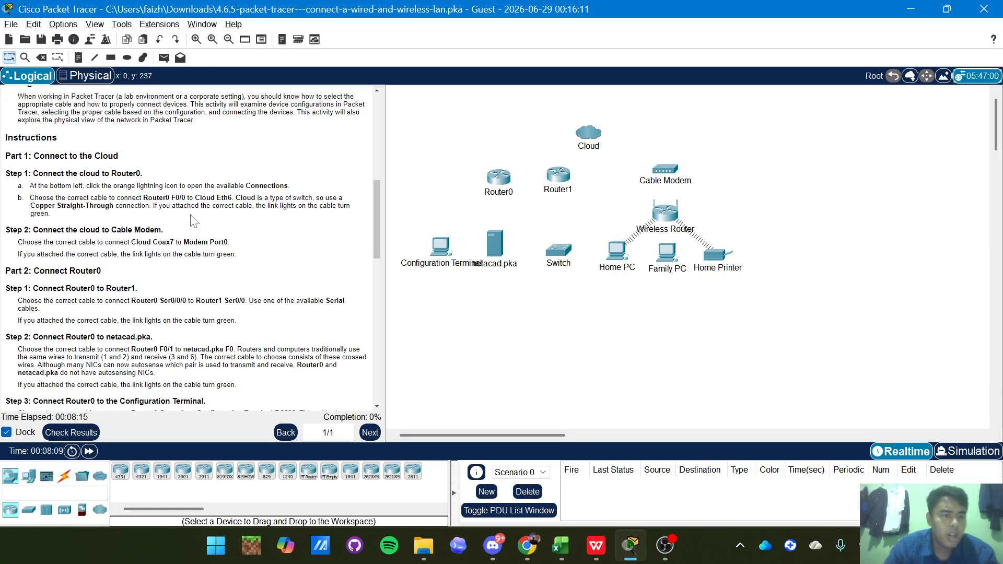
pyautogui.scroll(1, 164, 180)
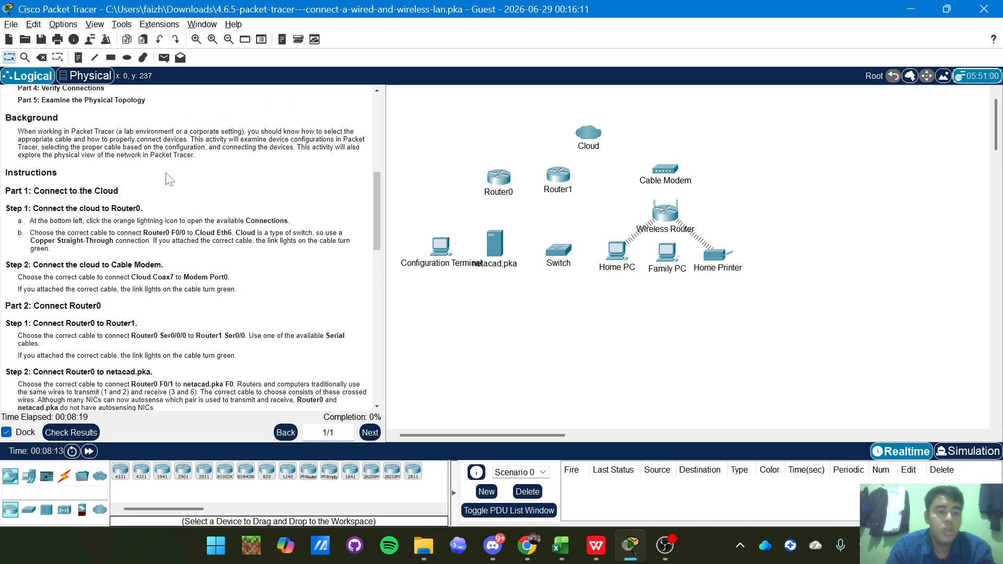
pyautogui.scroll(-1, 168, 180)
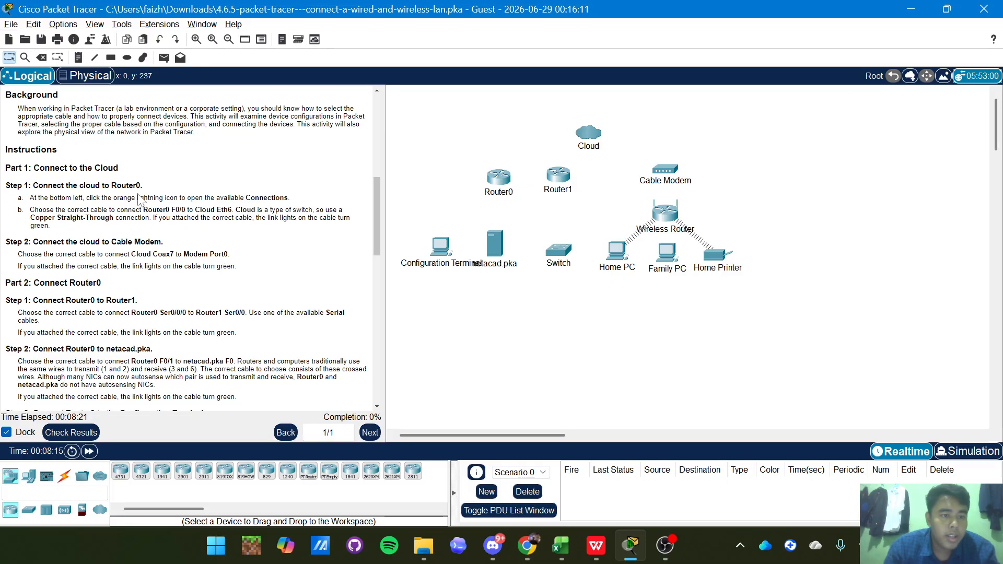
pyautogui.scroll(-2, 147, 192)
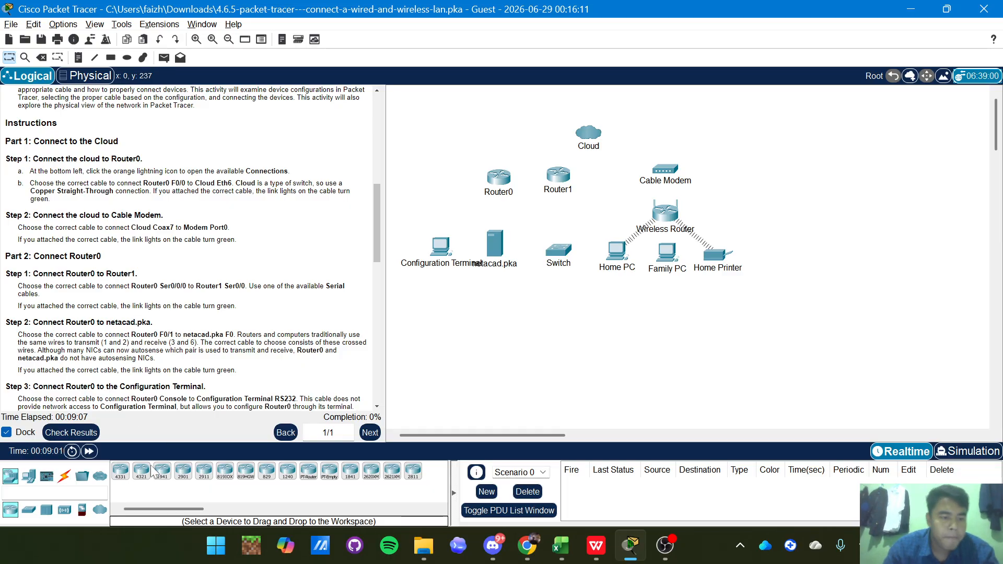
# Connect Router0 FastEthernet0/0 to Cloud Ethernet6 with a Copper Straight-Through cable
pyautogui.click(64, 476)
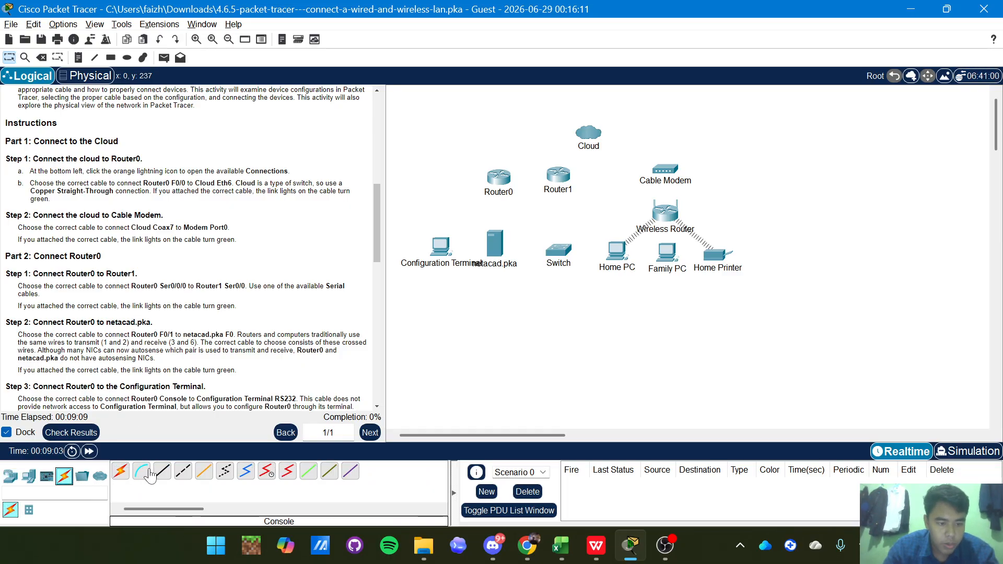
pyautogui.click(161, 476)
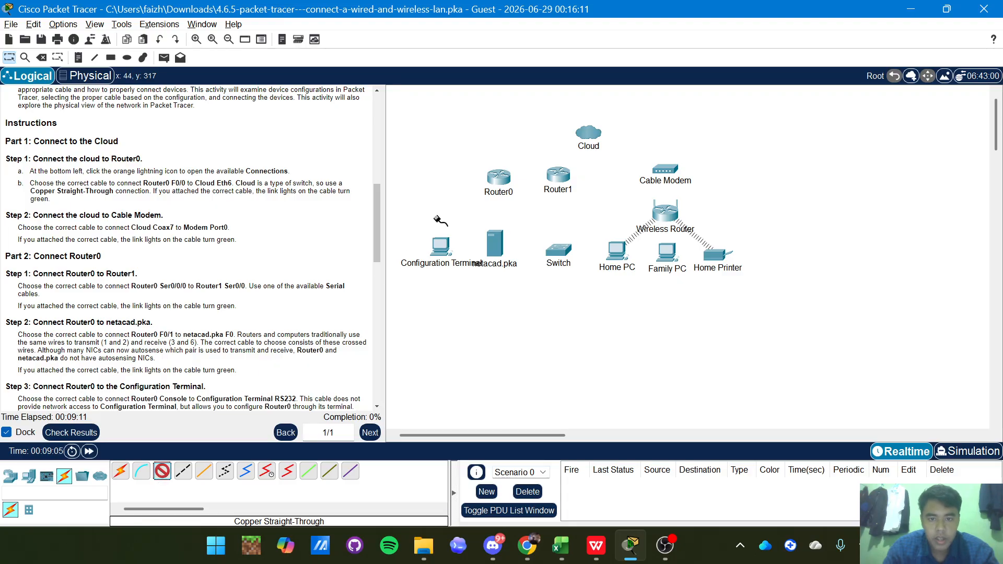
pyautogui.click(497, 180)
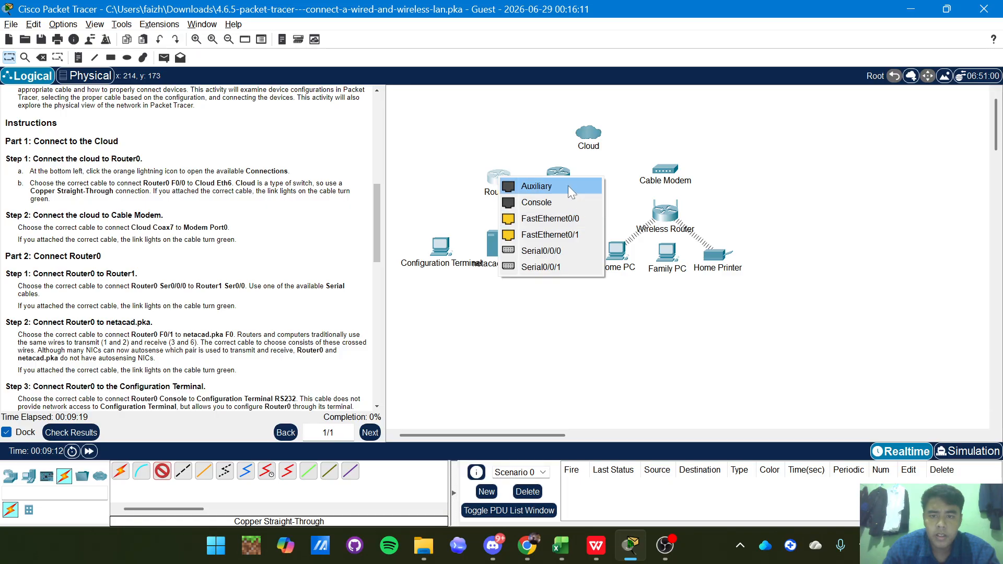
pyautogui.click(548, 218)
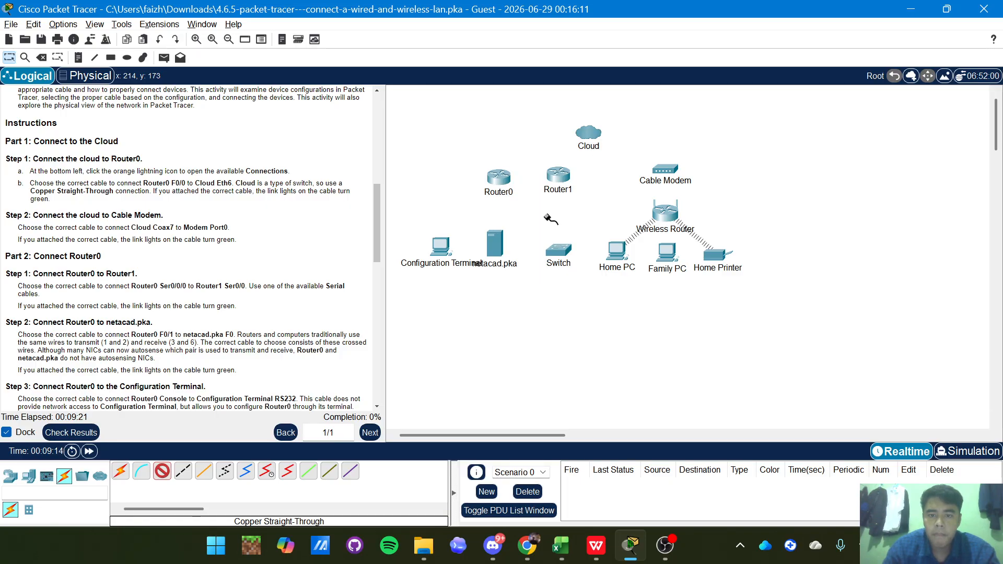
pyautogui.click(589, 139)
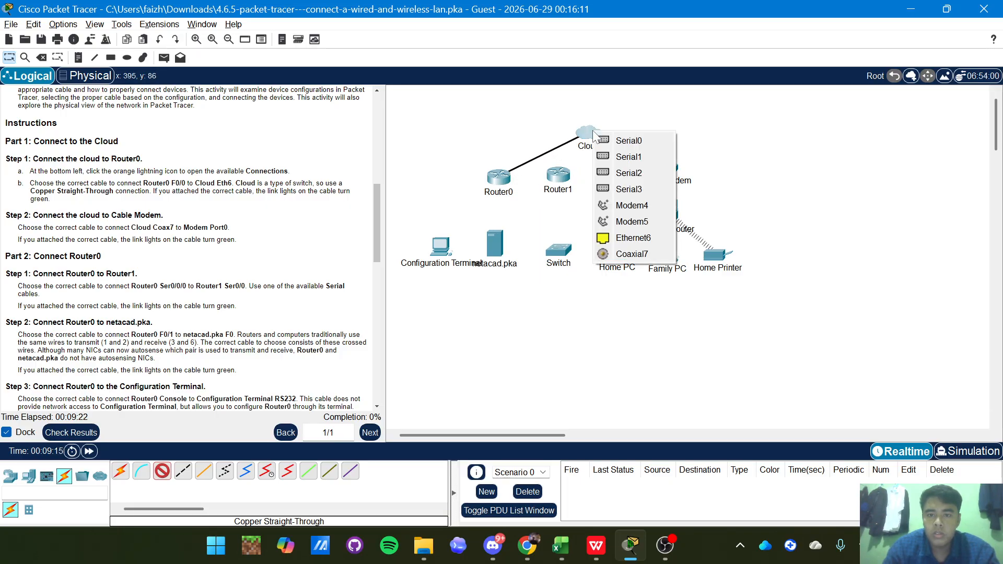
pyautogui.click(615, 238)
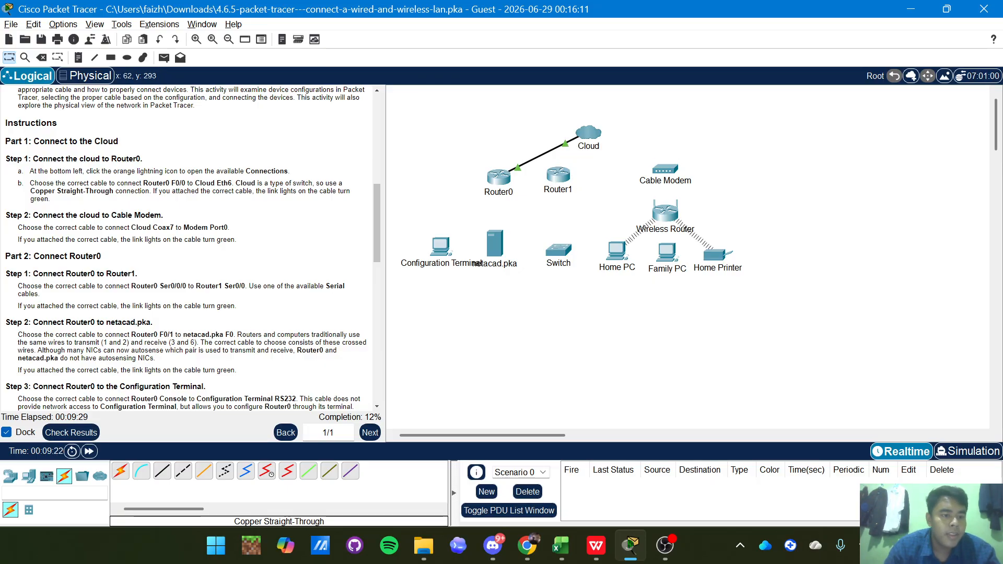
# Try a Copper Straight-Through cable from Router0 FastEthernet0/1 to netacad.pka FastEthernet0, and delete that cable
pyautogui.scroll(-3, 188, 248)
pyautogui.scroll(-1, 188, 248)
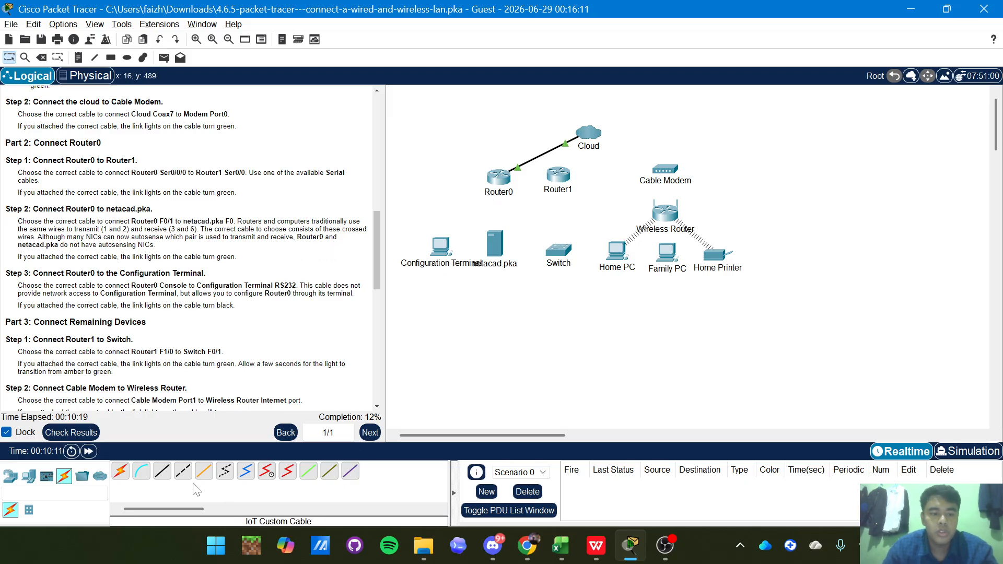
pyautogui.click(163, 473)
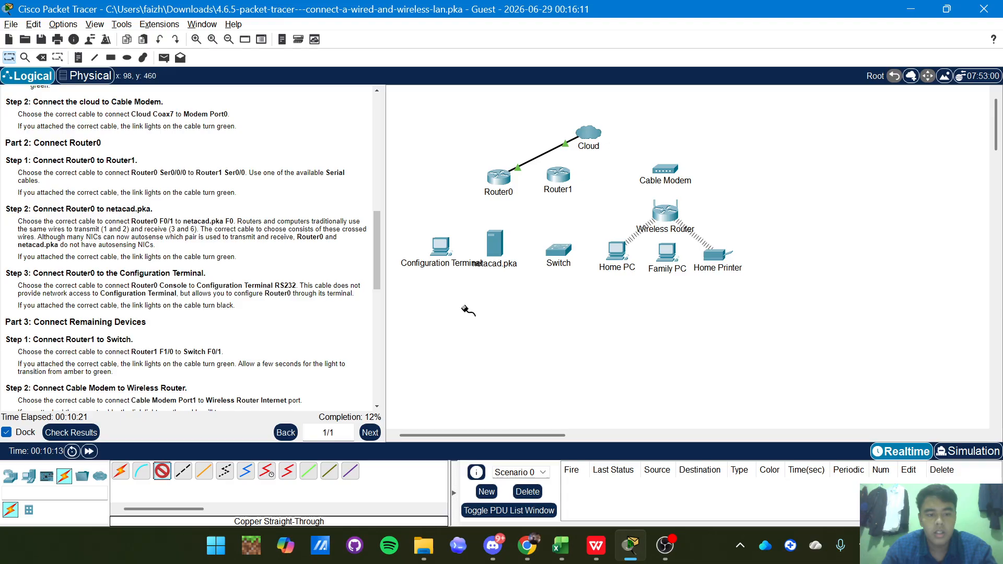
pyautogui.click(499, 180)
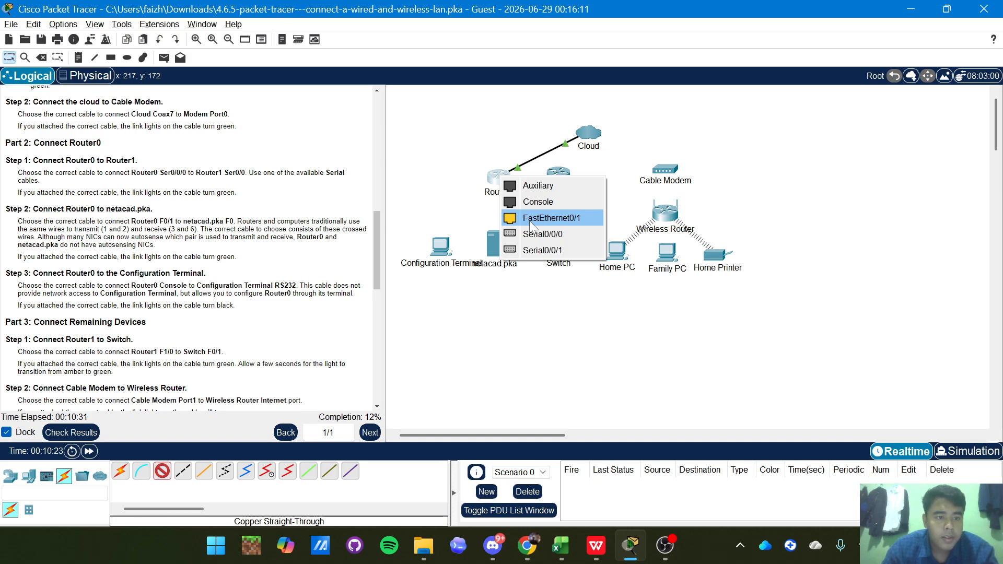
pyautogui.click(531, 219)
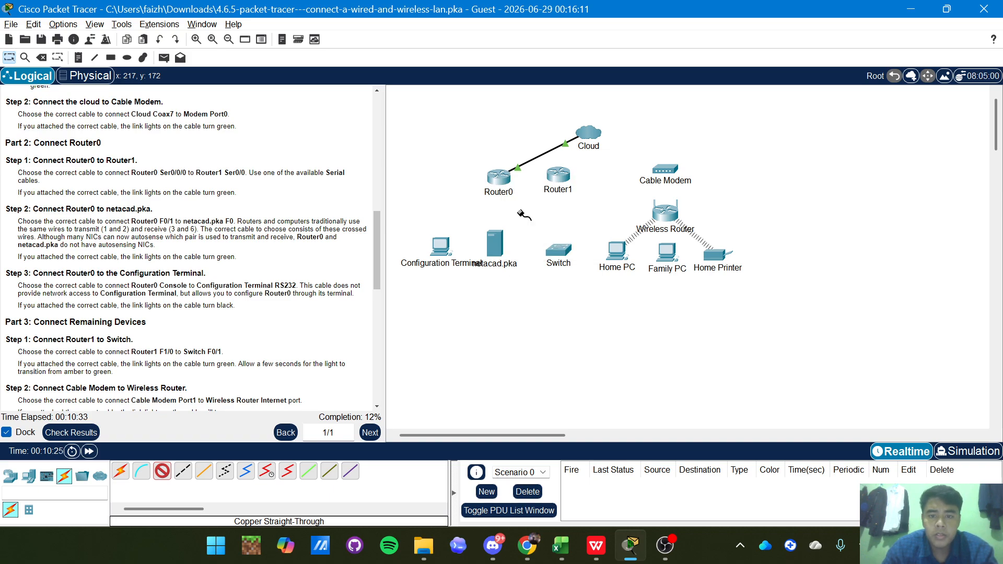
pyautogui.click(502, 236)
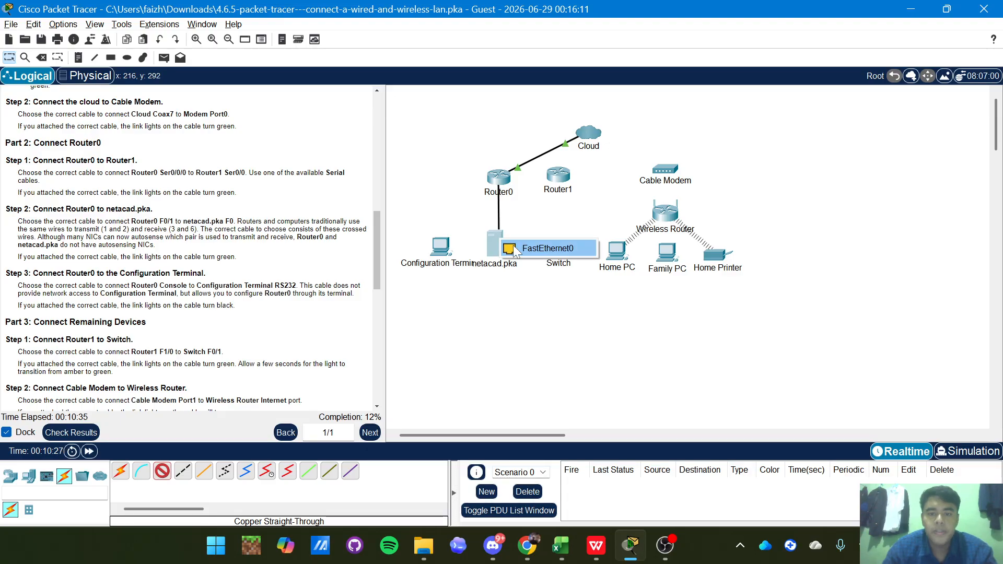
pyautogui.click(513, 246)
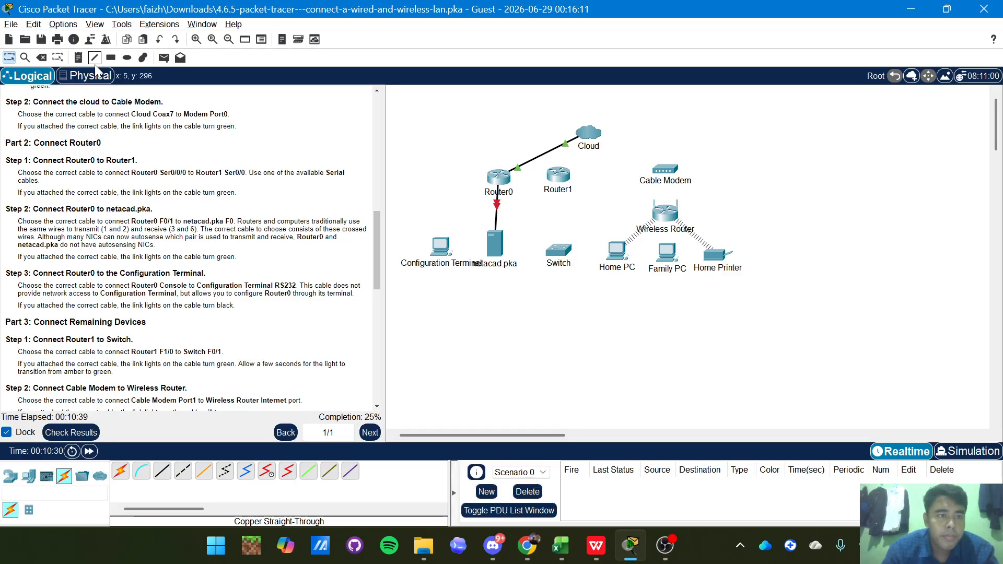
pyautogui.click(45, 58)
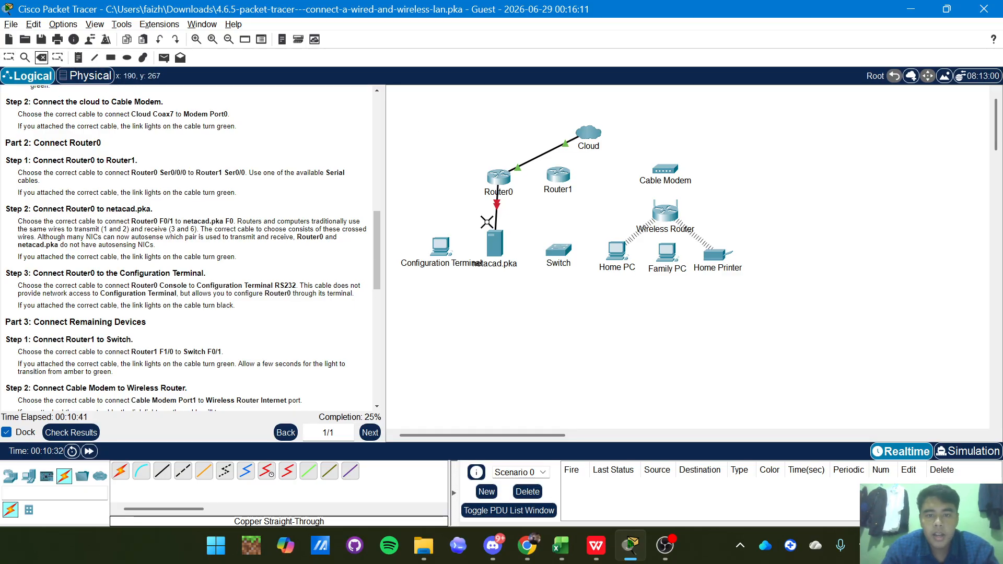
pyautogui.click(497, 211)
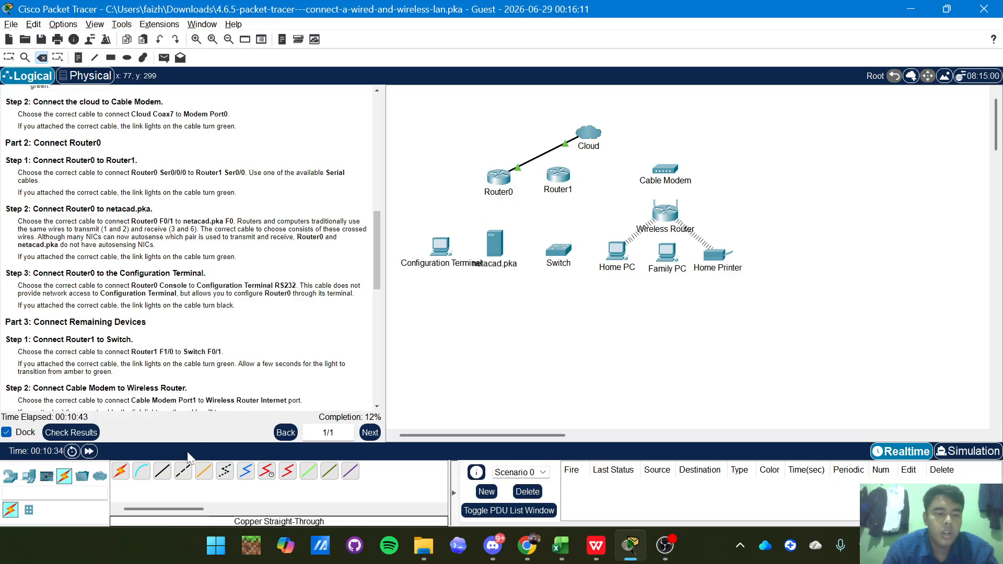
# Connect Router0 FastEthernet0/1 to netacad.pka FastEthernet0 with a Copper Cross-Over cable
pyautogui.click(183, 472)
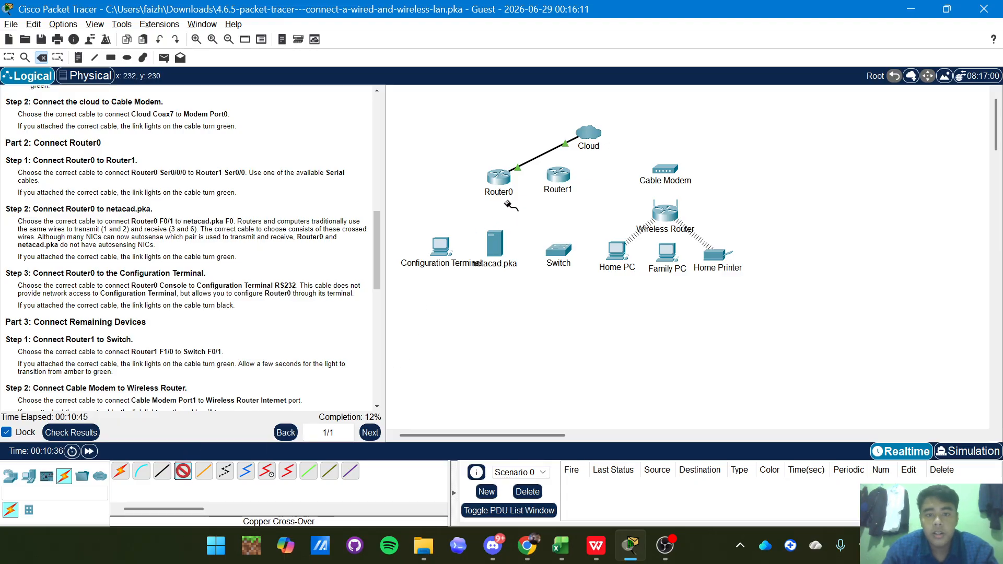
pyautogui.click(501, 179)
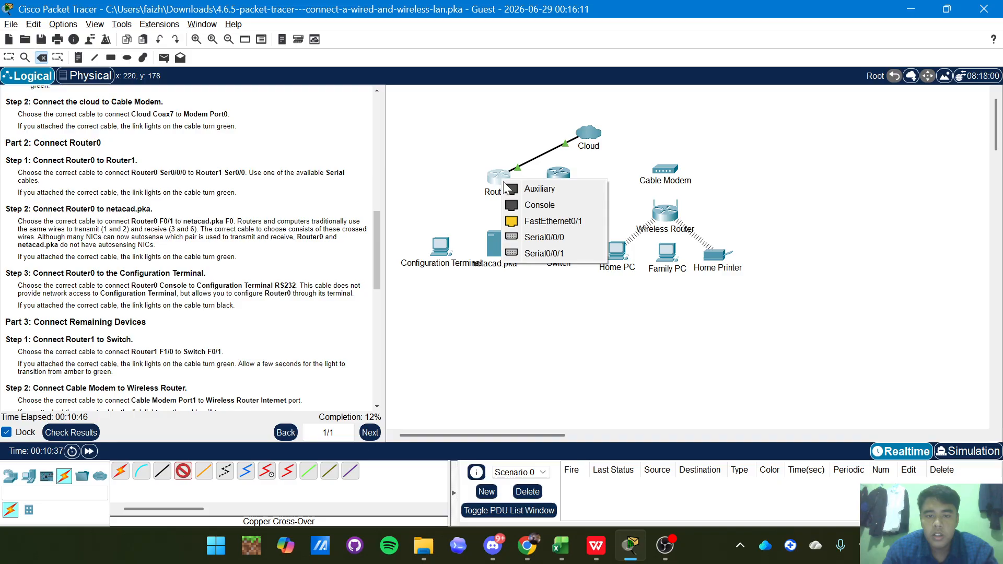
pyautogui.click(523, 225)
pyautogui.click(505, 256)
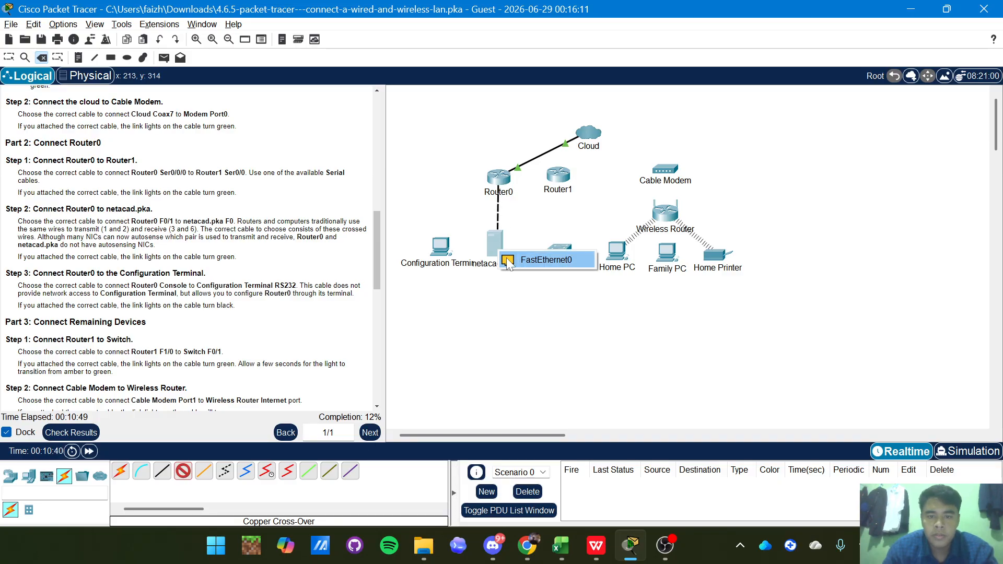
pyautogui.click(543, 260)
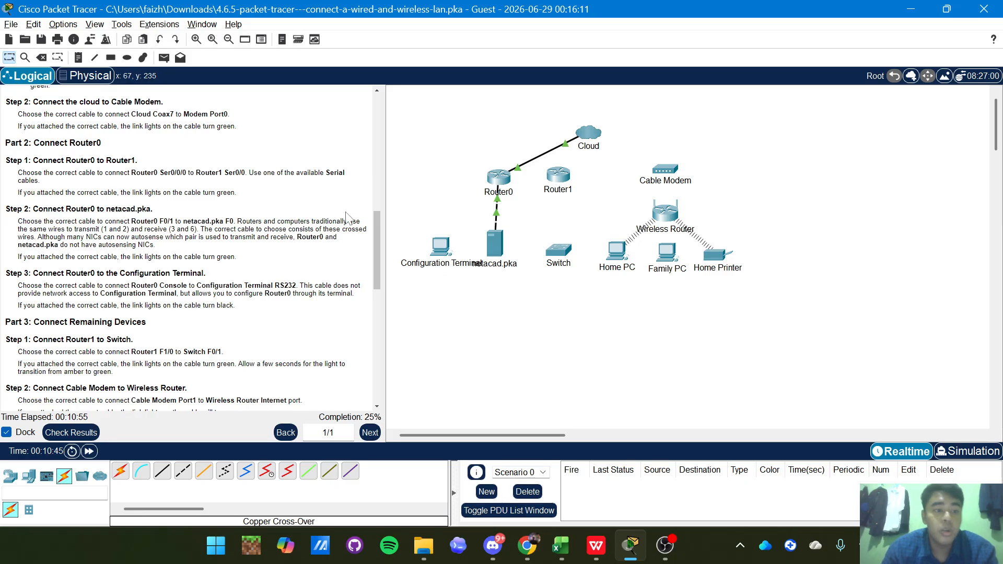
# Connect the Router0 Console port to the Configuration Terminal RS 232 port with a Console cable
pyautogui.scroll(-4, 251, 250)
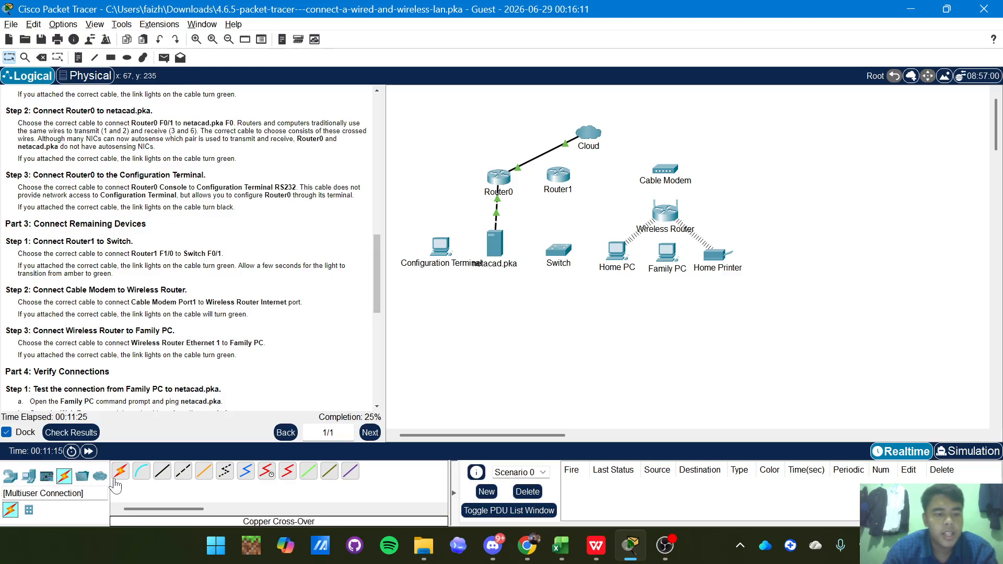
pyautogui.click(140, 478)
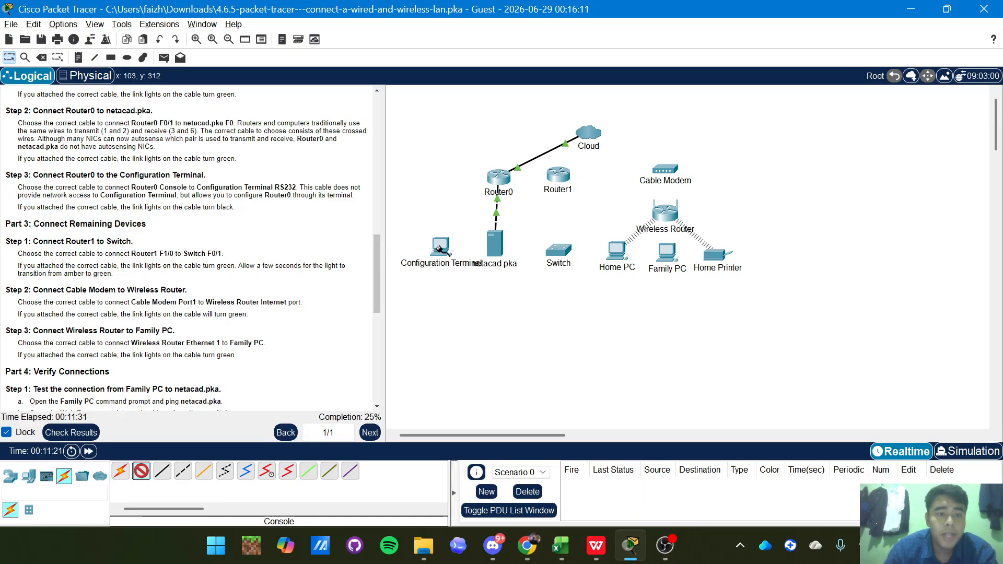
pyautogui.click(447, 255)
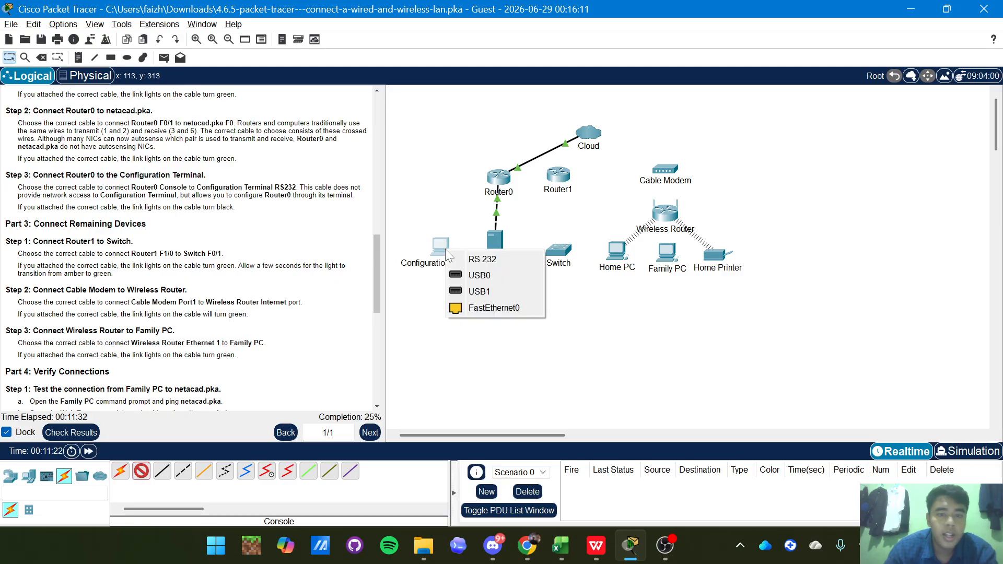
pyautogui.click(483, 260)
pyautogui.click(507, 181)
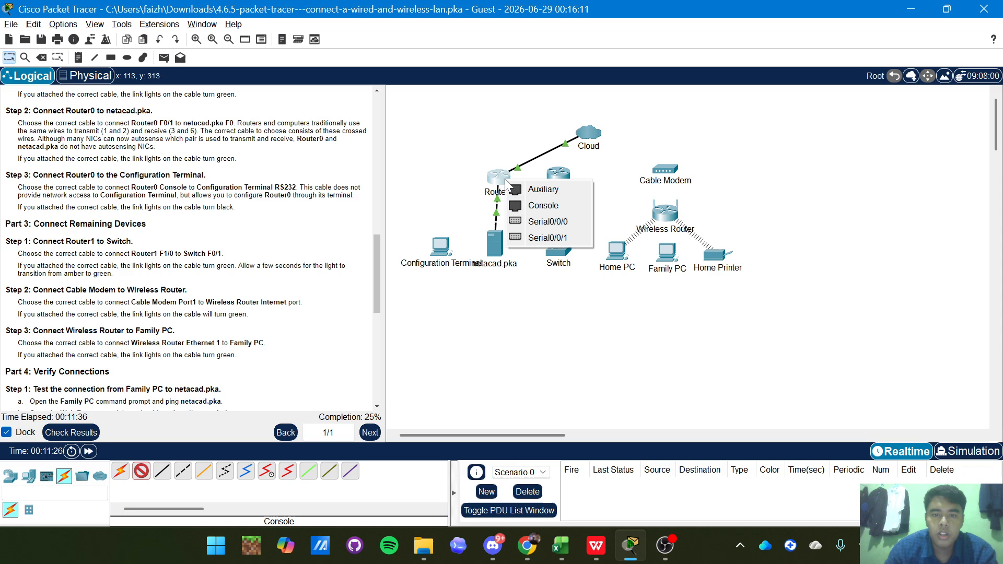
pyautogui.click(528, 205)
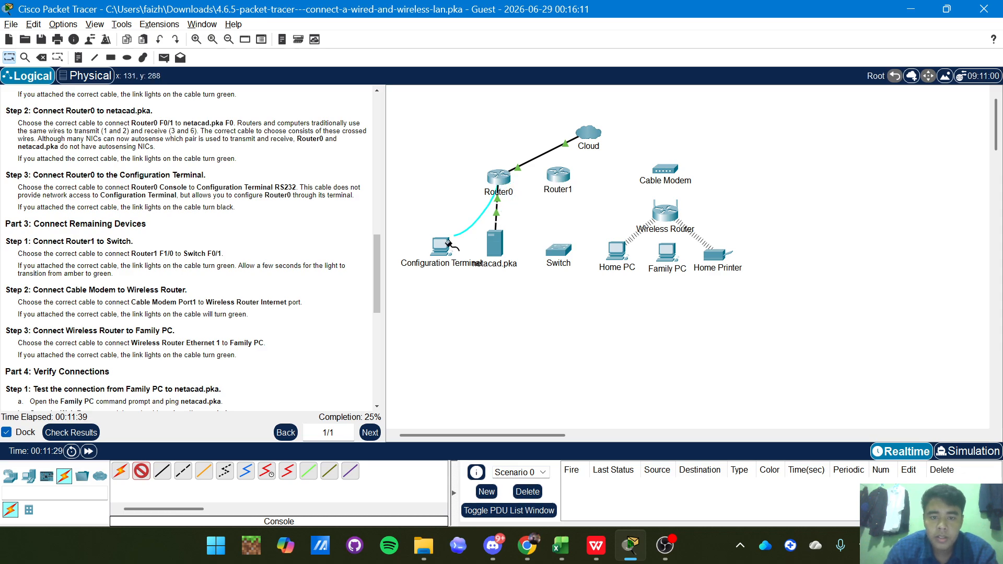
pyautogui.click(442, 246)
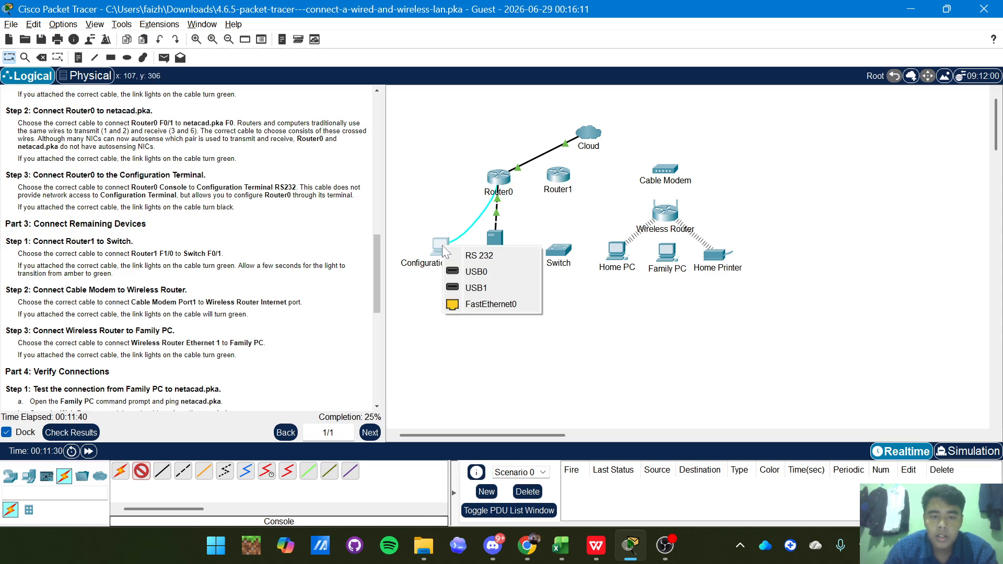
pyautogui.click(503, 255)
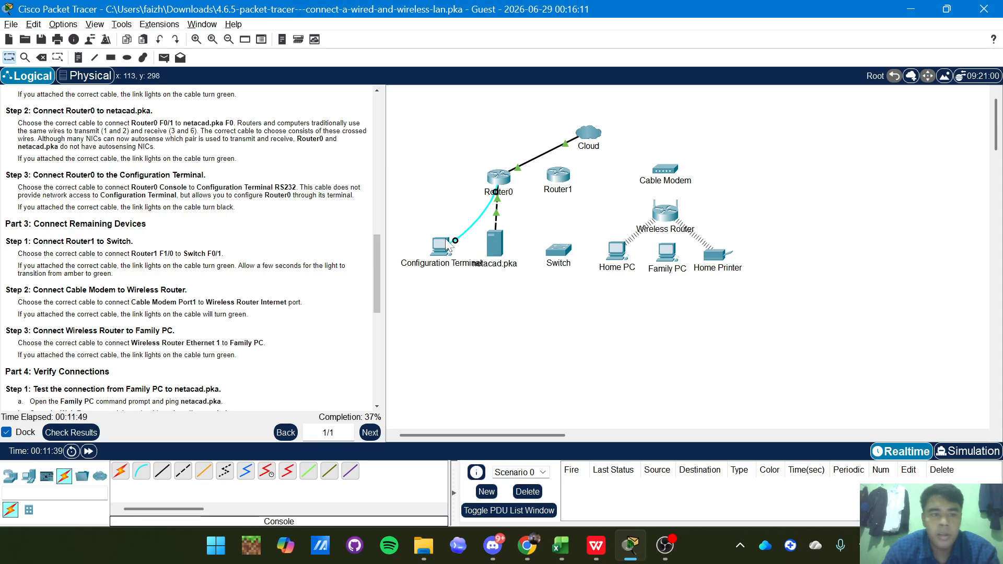
# Connect Router1 FastEthernet1/0 to Switch FastEthernet0/1 with a Fiber cable
pyautogui.scroll(-3, 226, 244)
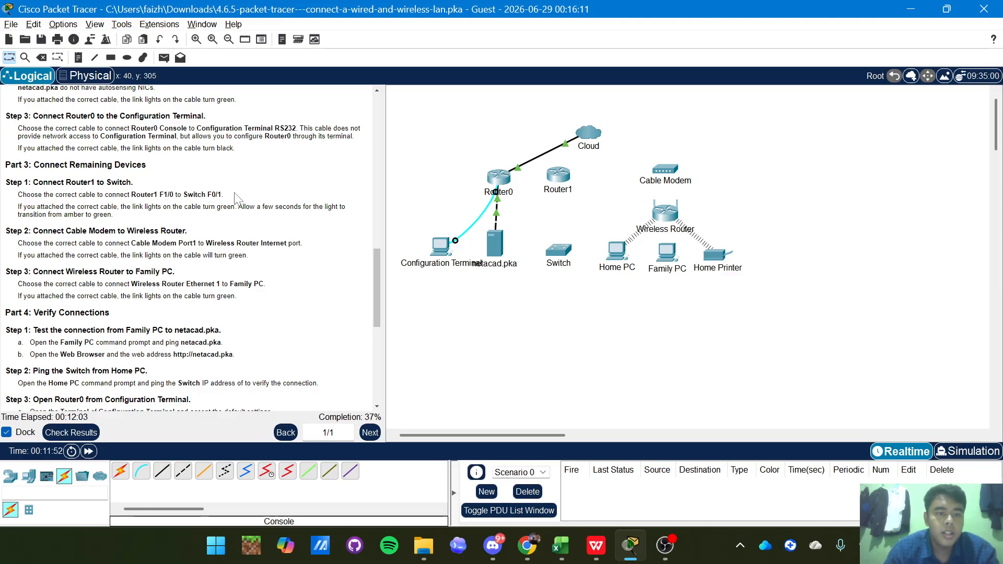
pyautogui.click(163, 471)
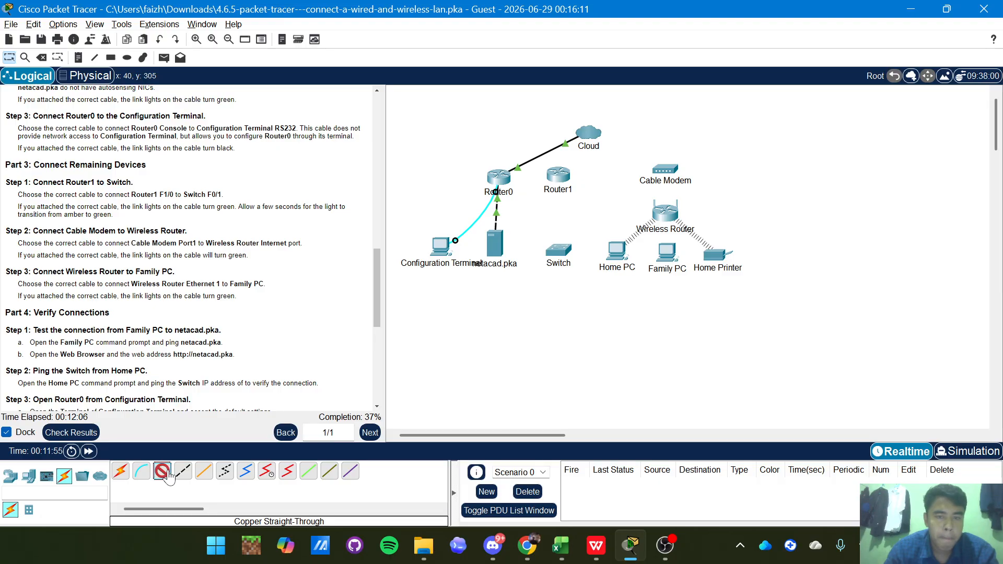
pyautogui.click(203, 473)
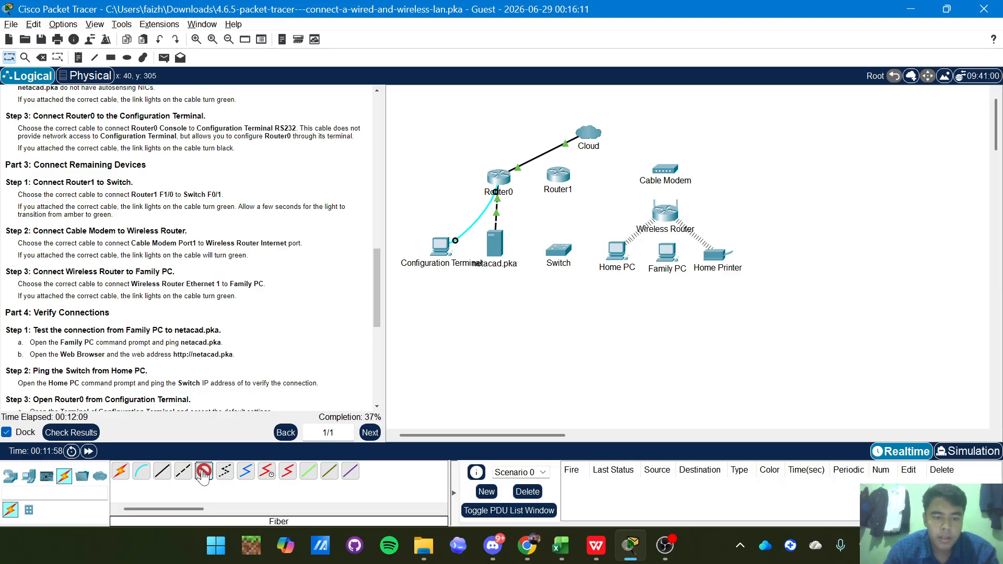
pyautogui.click(559, 177)
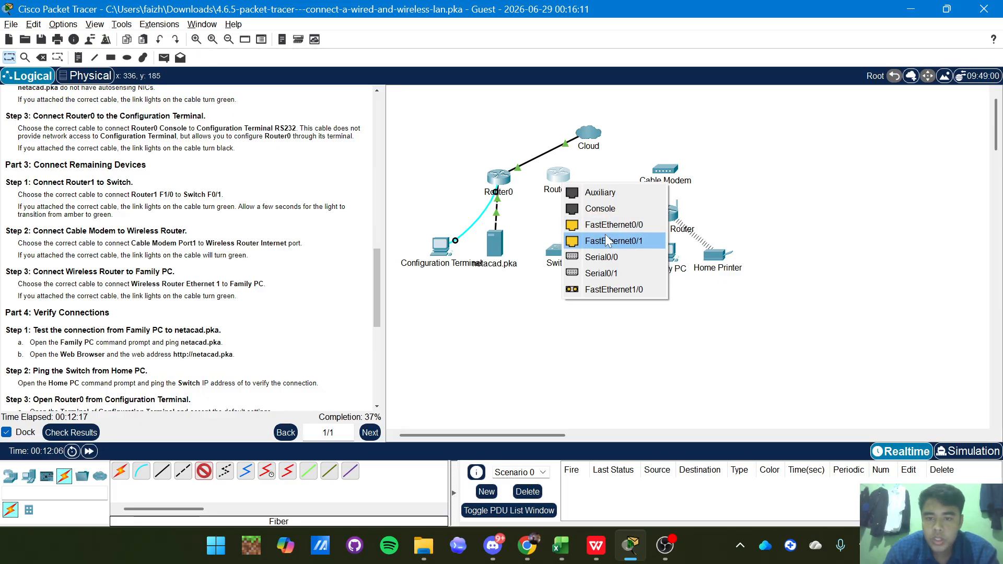
pyautogui.click(591, 287)
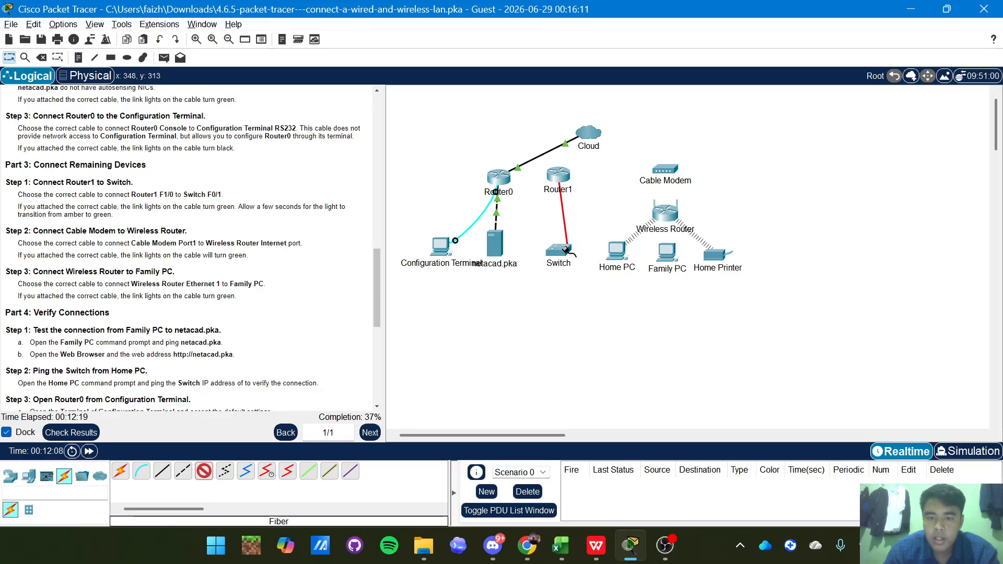
pyautogui.click(560, 252)
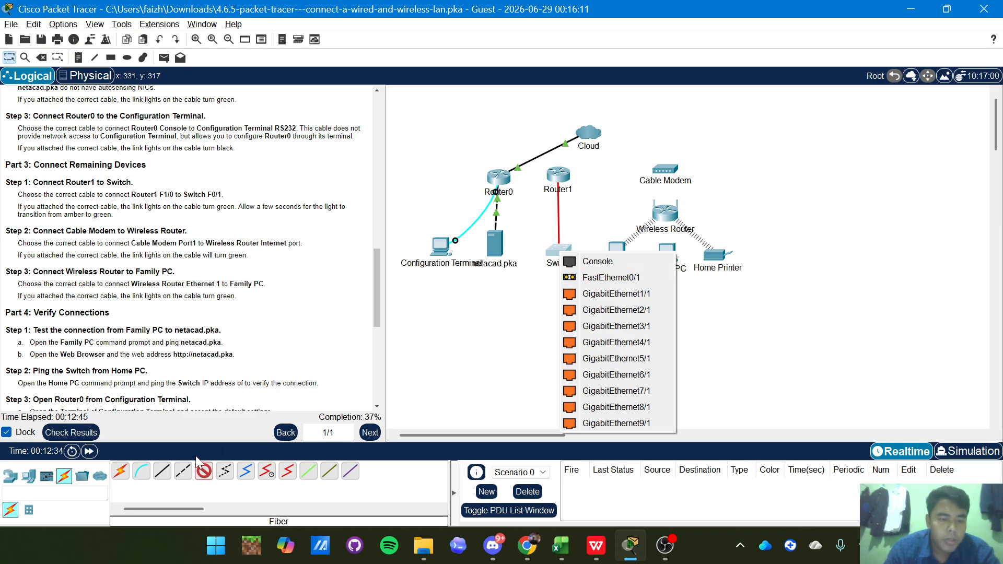
pyautogui.click(175, 475)
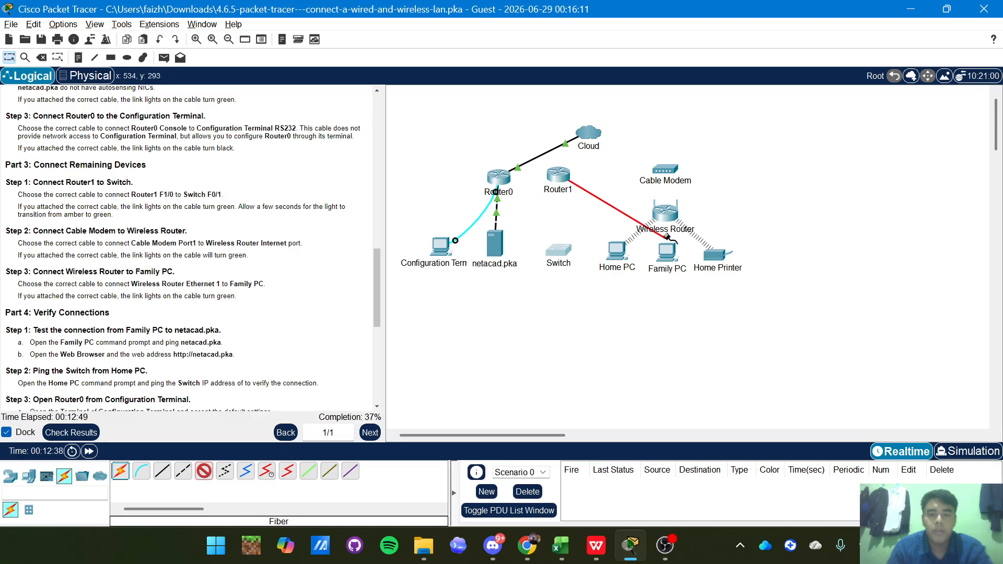
pyautogui.click(556, 251)
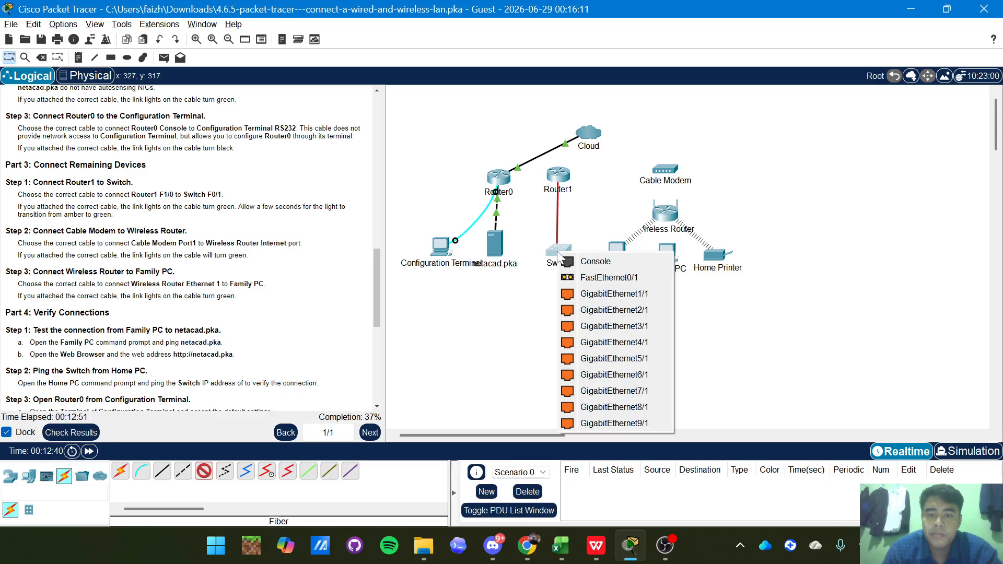
pyautogui.click(599, 280)
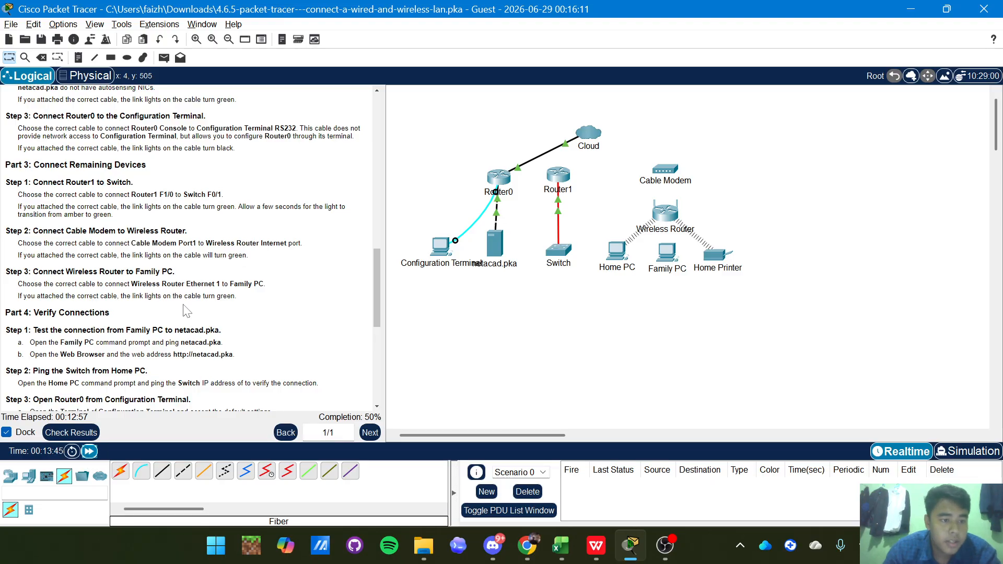
# Review the Part 1 and Part 2 instructions for connections that are still missing, including Cloud to Cable Modem and Router0 to Router1
pyautogui.scroll(5, 188, 248)
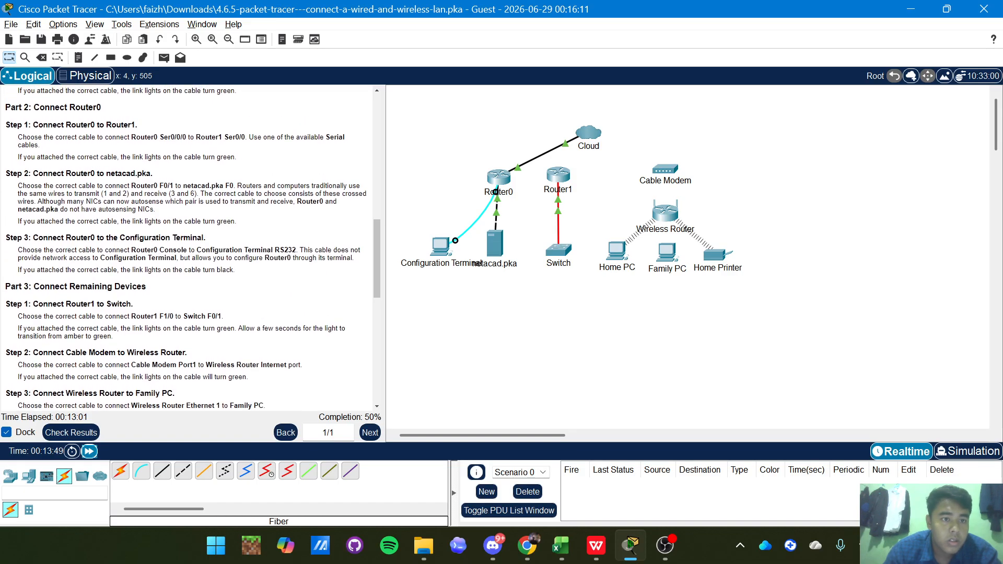
pyautogui.scroll(4, 188, 248)
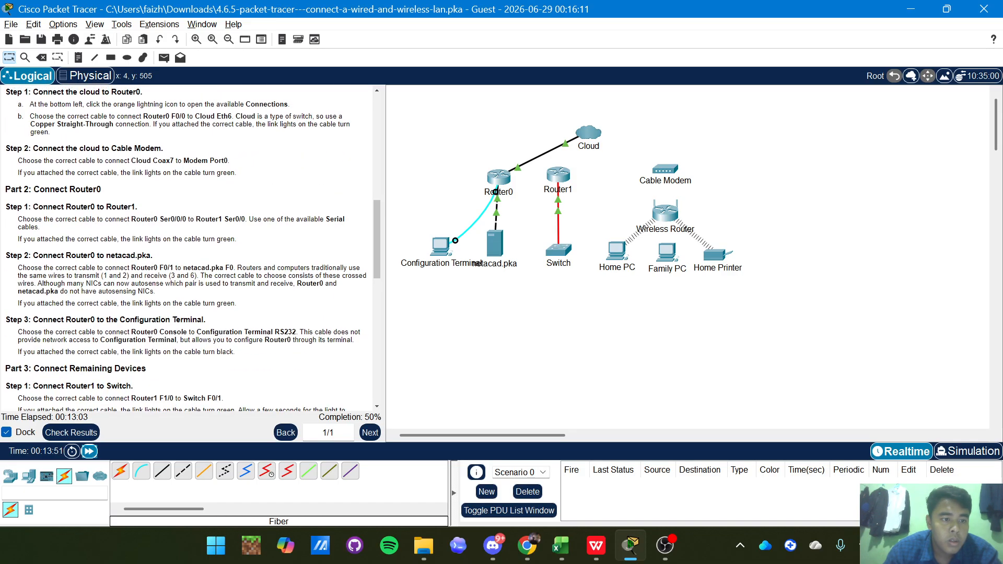
pyautogui.scroll(3, 188, 249)
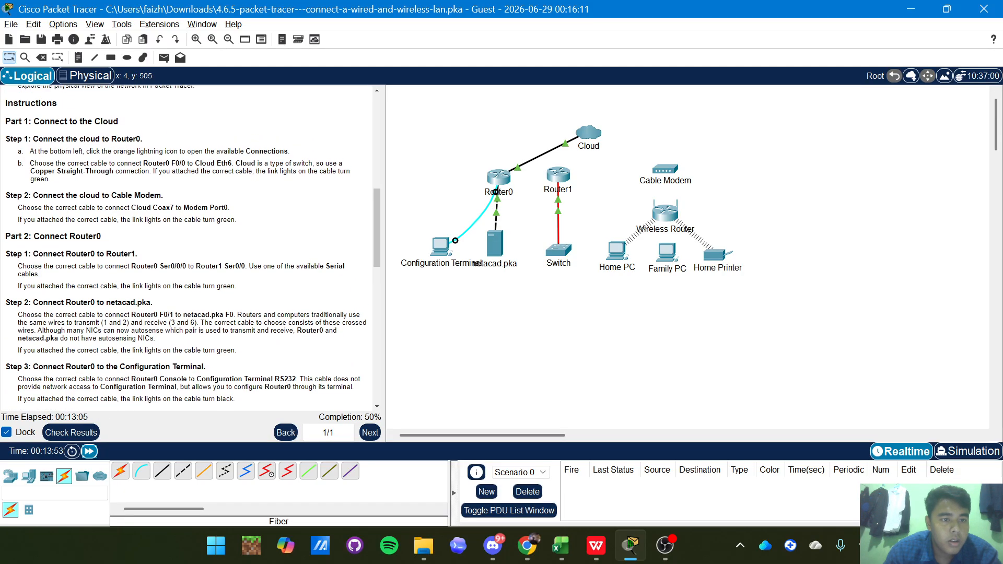
pyautogui.scroll(6, 188, 248)
pyautogui.scroll(-3, 189, 248)
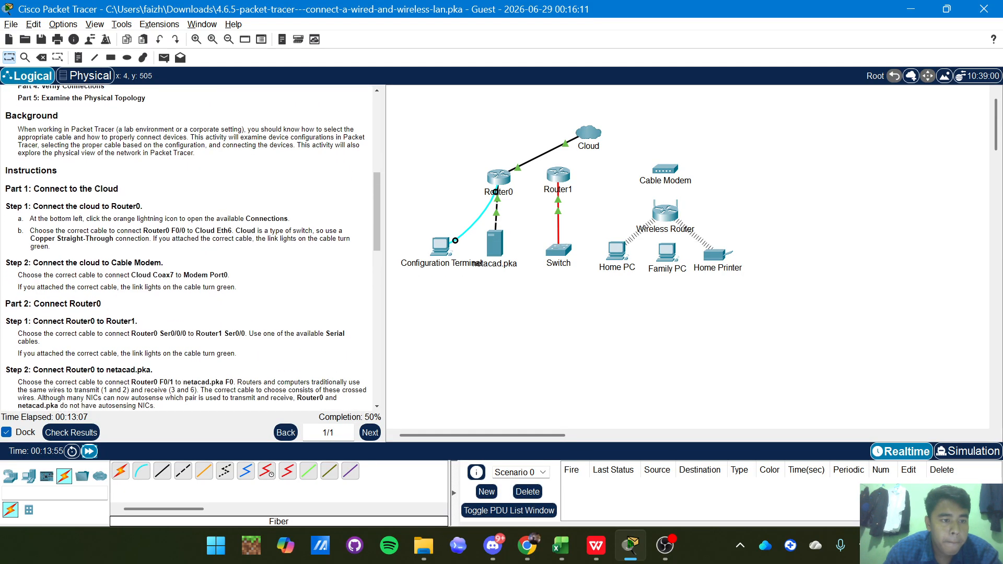
pyautogui.scroll(-4, 188, 248)
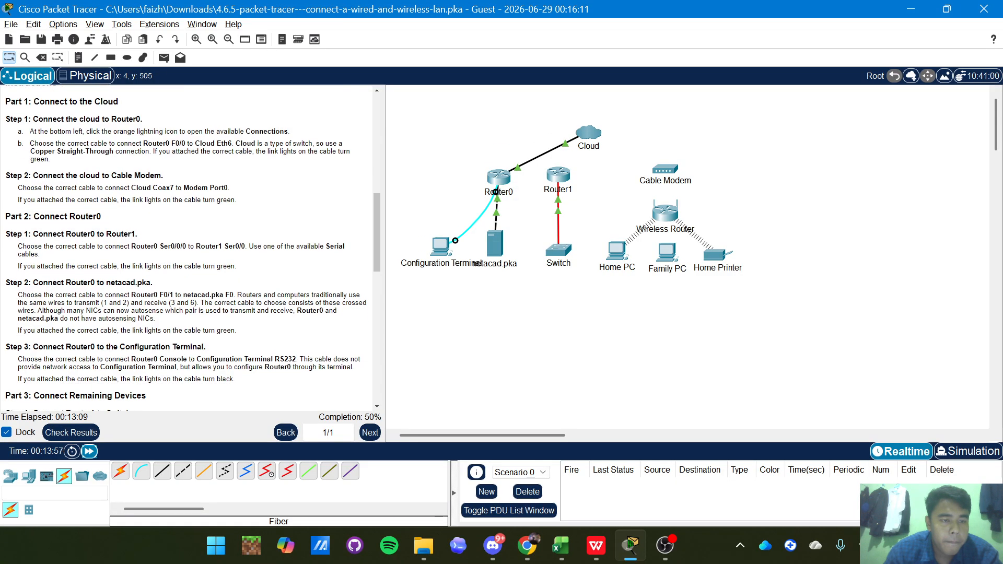
pyautogui.scroll(-5, 188, 248)
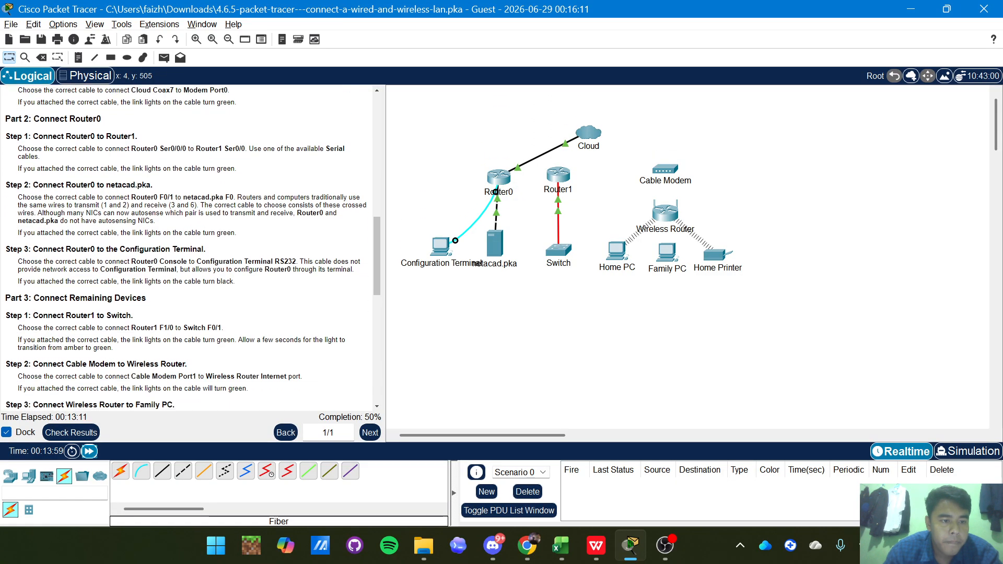
pyautogui.scroll(15, 188, 249)
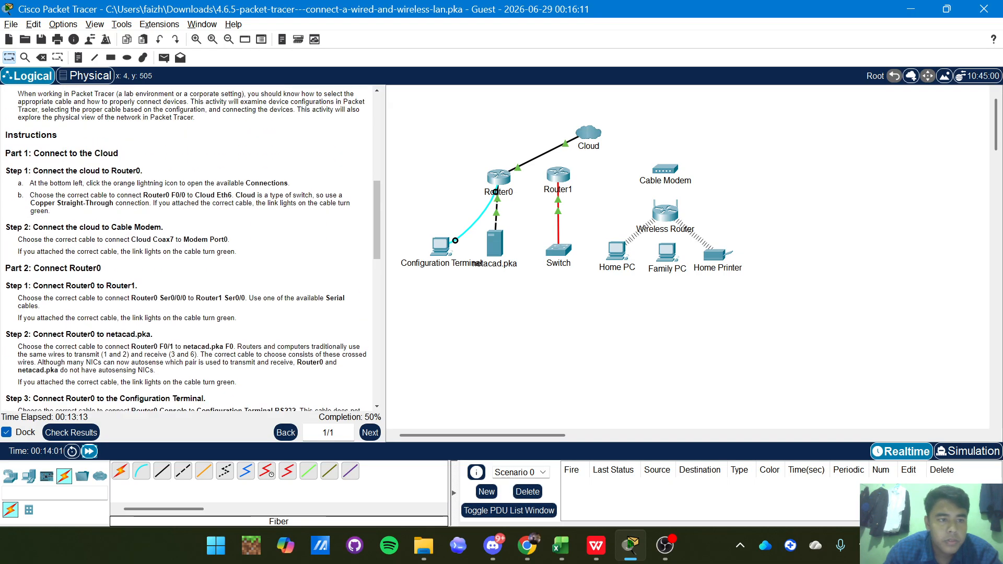
pyautogui.scroll(-7, 188, 248)
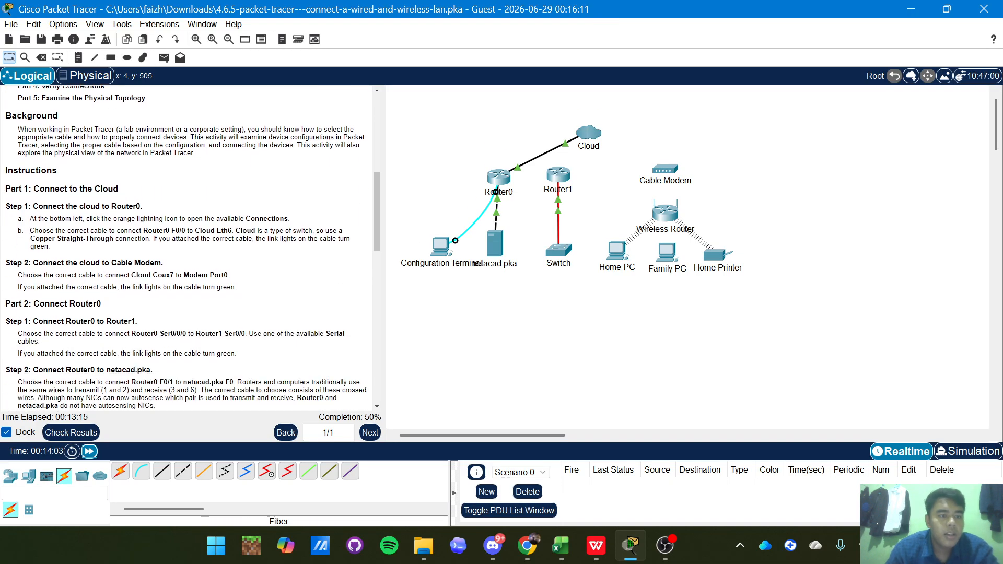
pyautogui.scroll(-1, 188, 248)
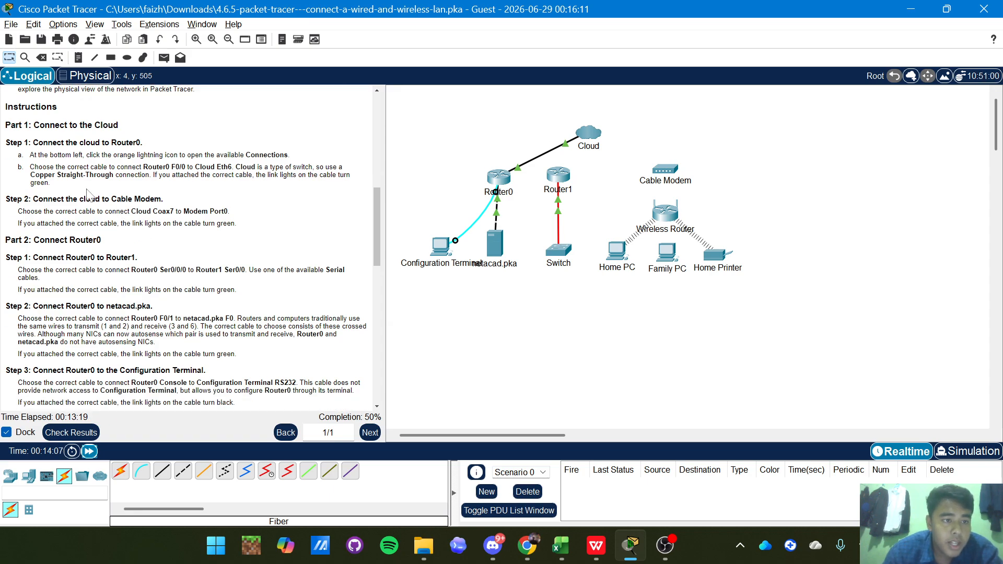
pyautogui.scroll(-3, 83, 188)
pyautogui.scroll(4, 84, 189)
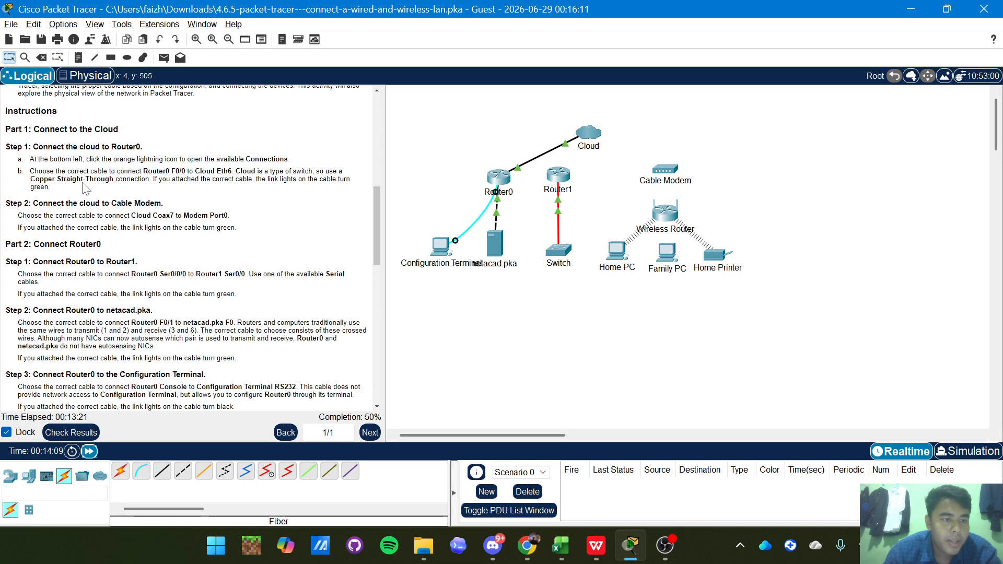
pyautogui.scroll(-1, 85, 189)
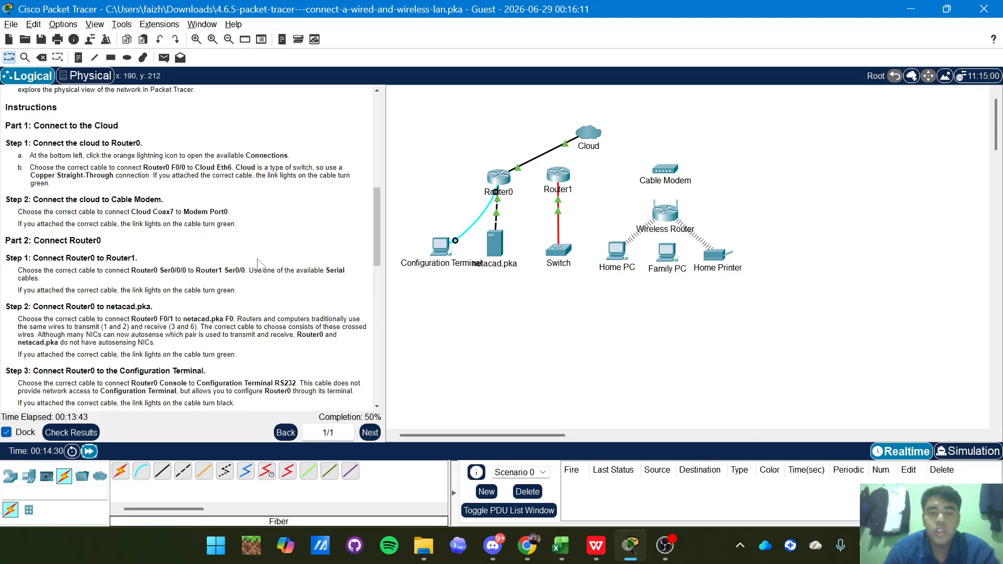
# Connect Cloud Coaxial7 to Cable Modem Port 0 with a Coaxial cable
pyautogui.click(247, 473)
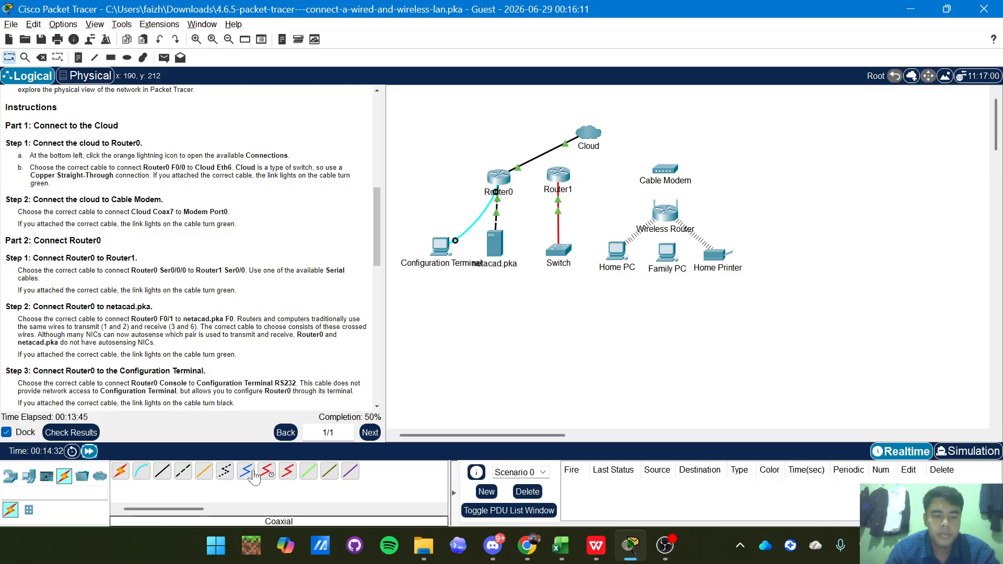
pyautogui.click(591, 137)
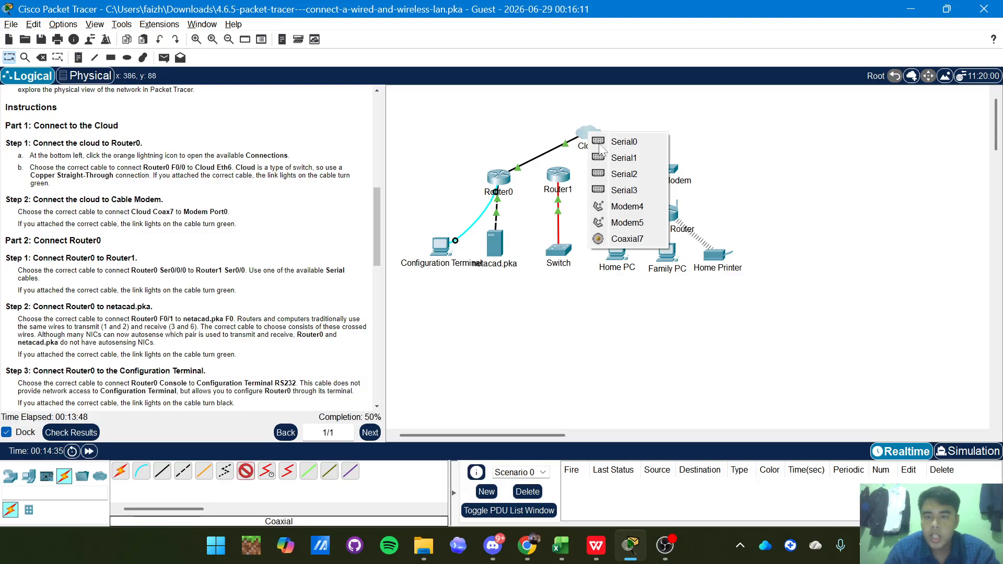
pyautogui.click(638, 239)
pyautogui.click(673, 172)
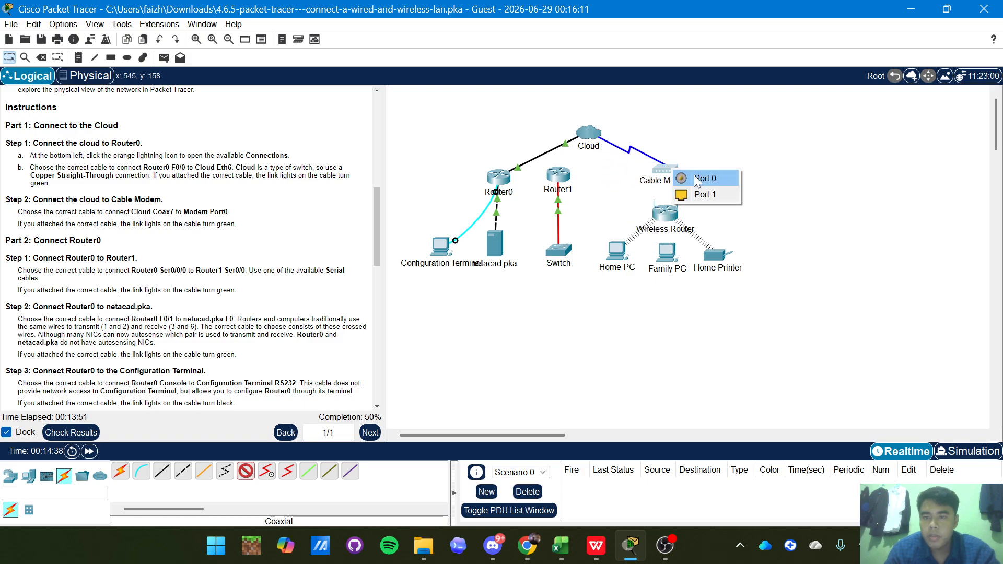
pyautogui.click(700, 179)
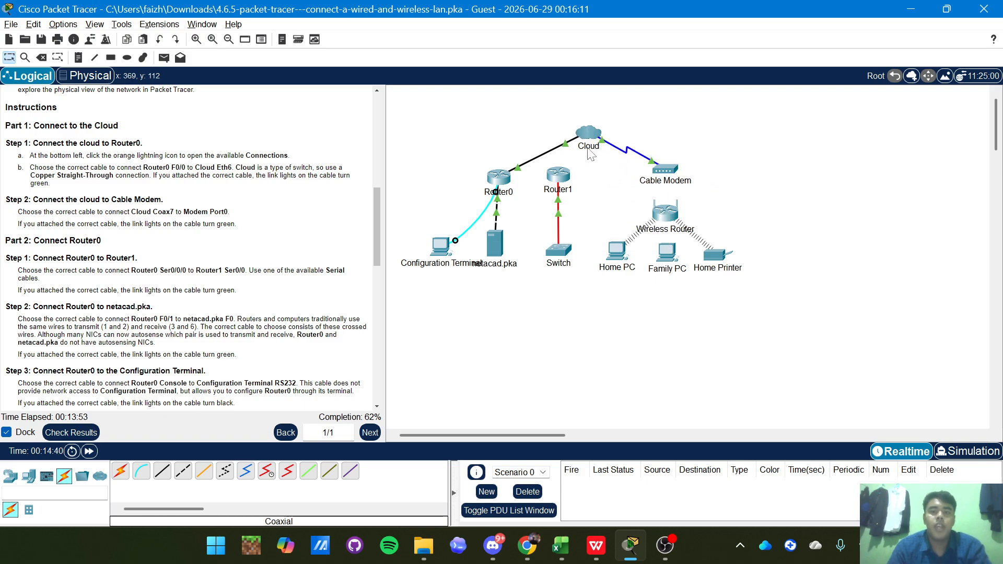
# Connect Router0 Serial0/0/0 to Router1 Serial0/0 with a Serial DCE cable
pyautogui.scroll(-2, 257, 238)
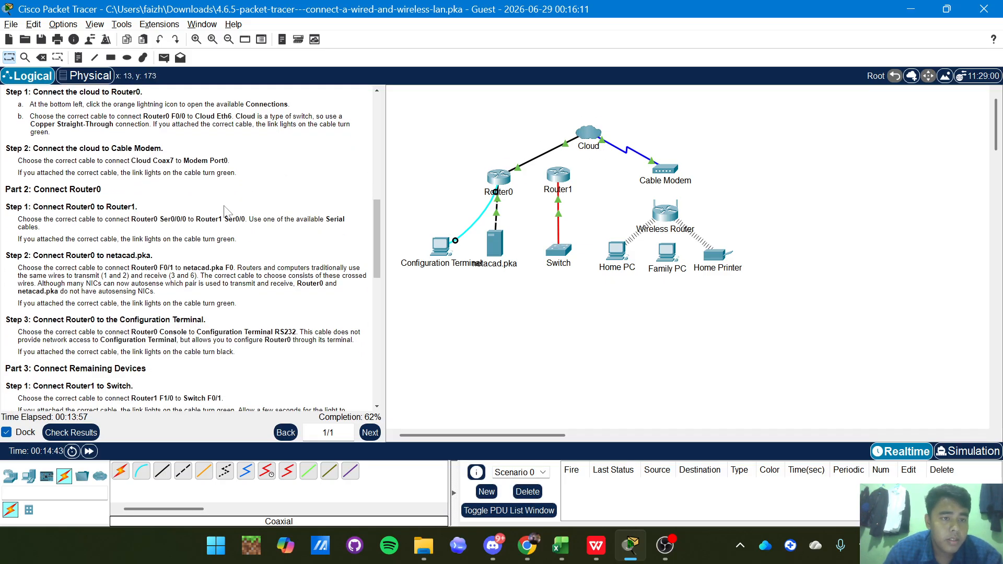
pyautogui.scroll(-1, 147, 209)
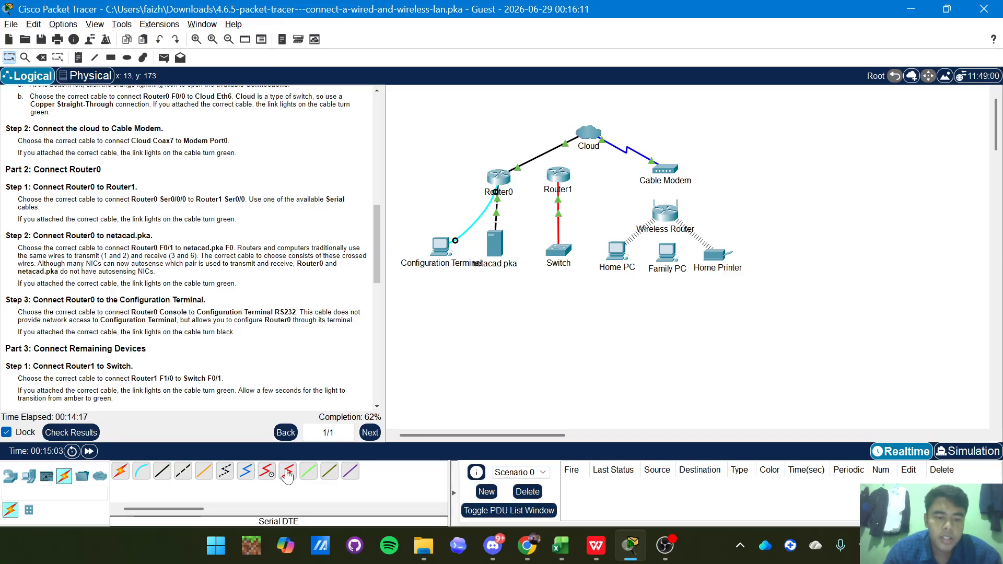
pyautogui.click(266, 472)
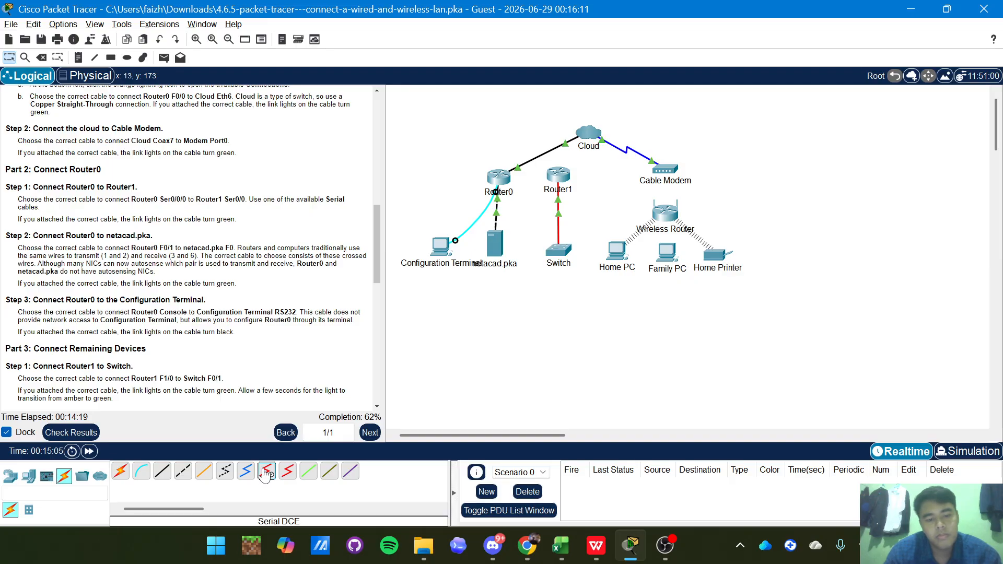
pyautogui.click(505, 181)
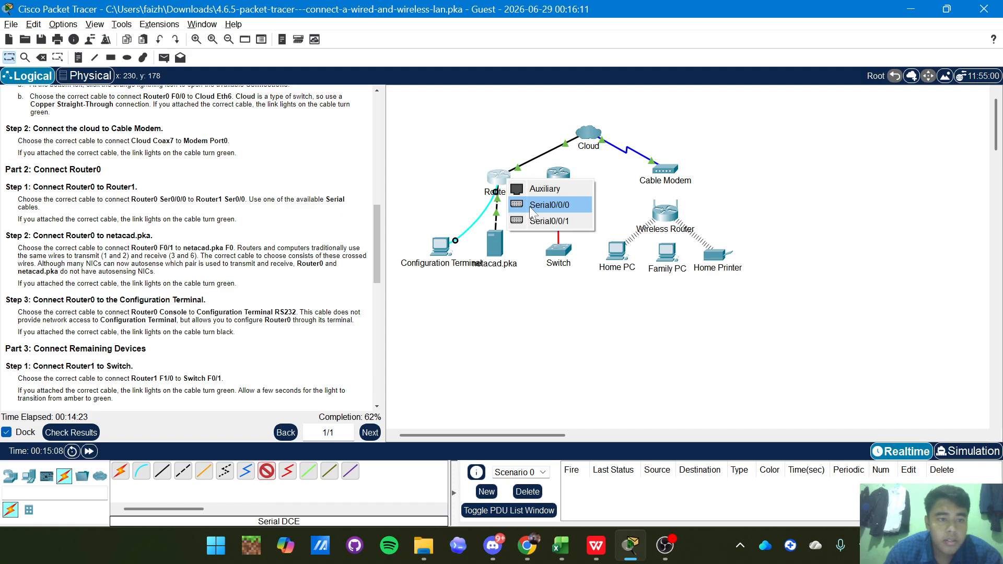
pyautogui.click(529, 206)
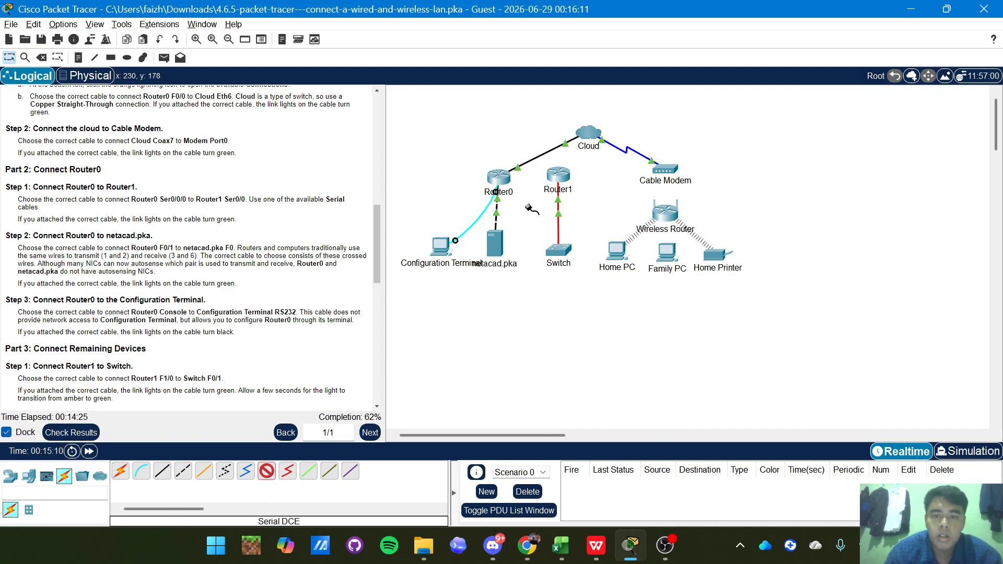
pyautogui.click(562, 179)
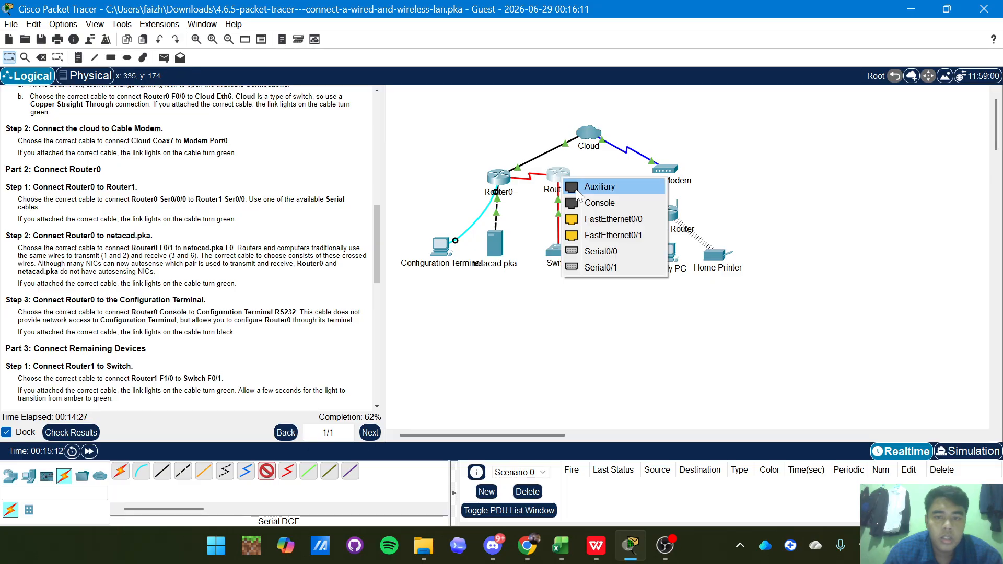
pyautogui.click(594, 251)
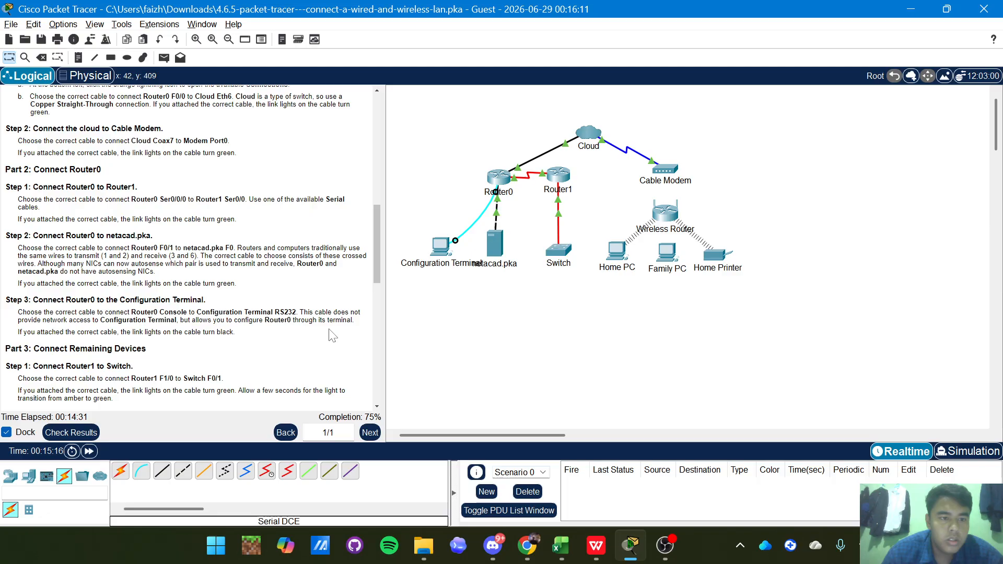
# Review the Part 2 and Part 3 instructions for the device connections that are still missing
pyautogui.scroll(-1, 204, 296)
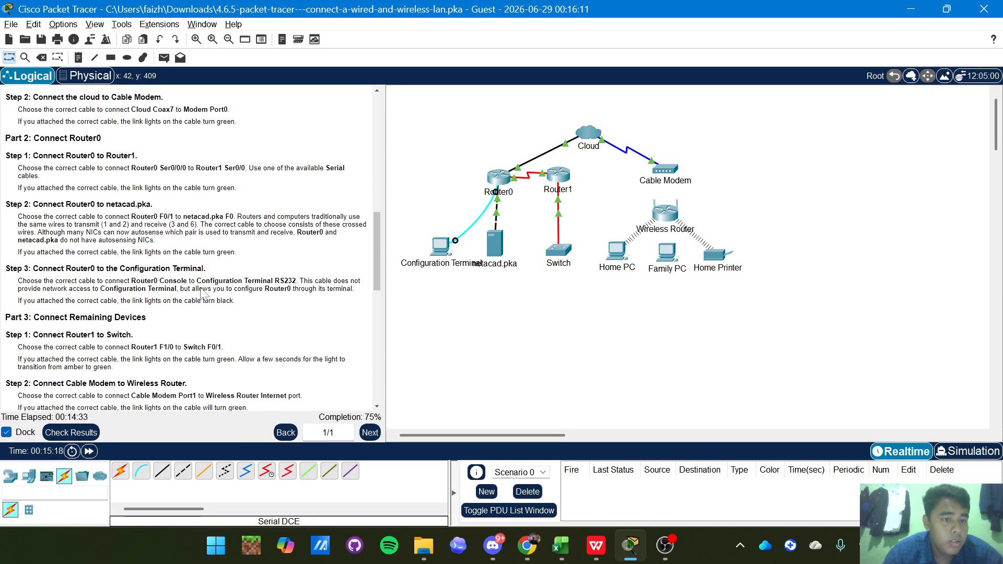
pyautogui.scroll(-1, 179, 254)
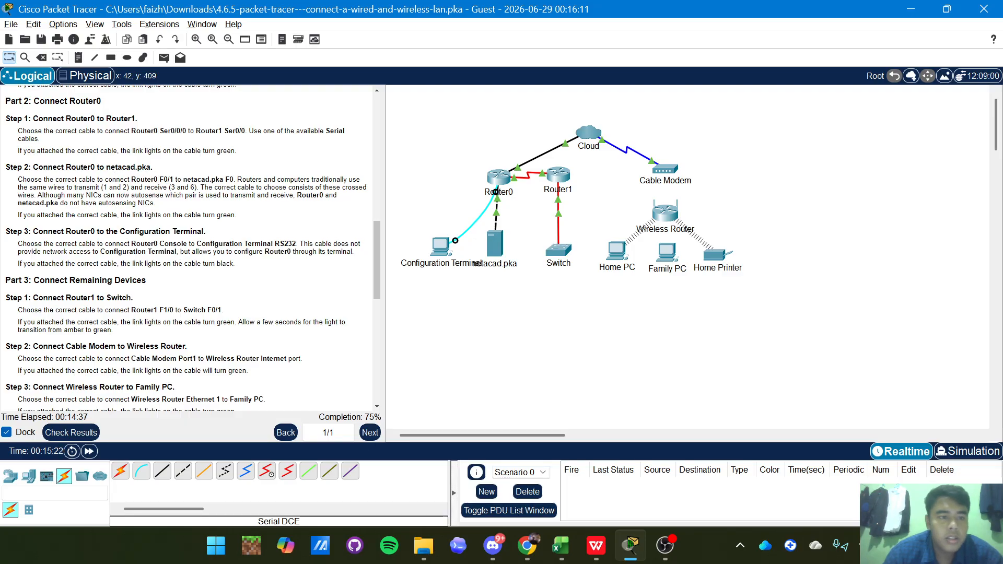
pyautogui.scroll(-1, 174, 206)
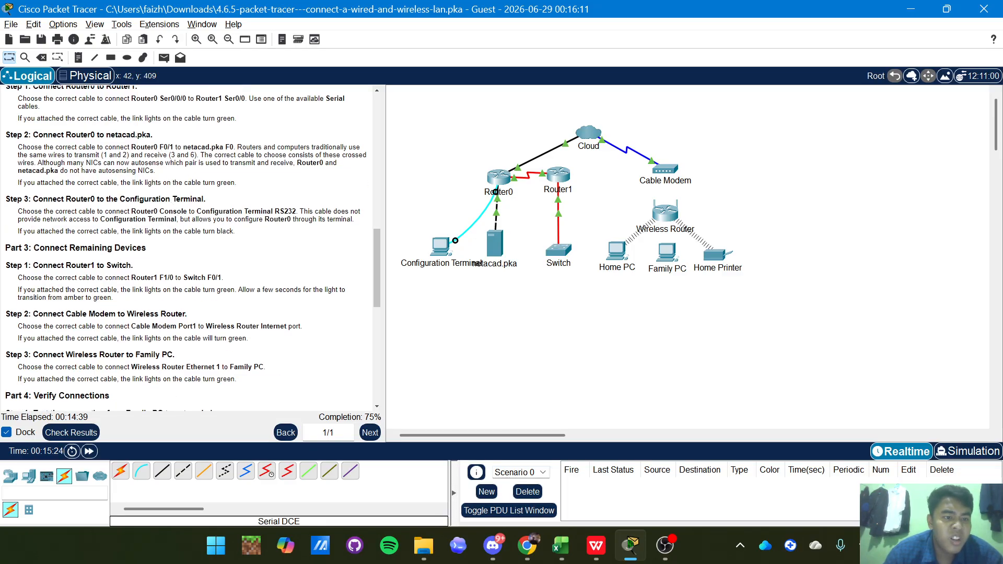
pyautogui.scroll(-1, 204, 211)
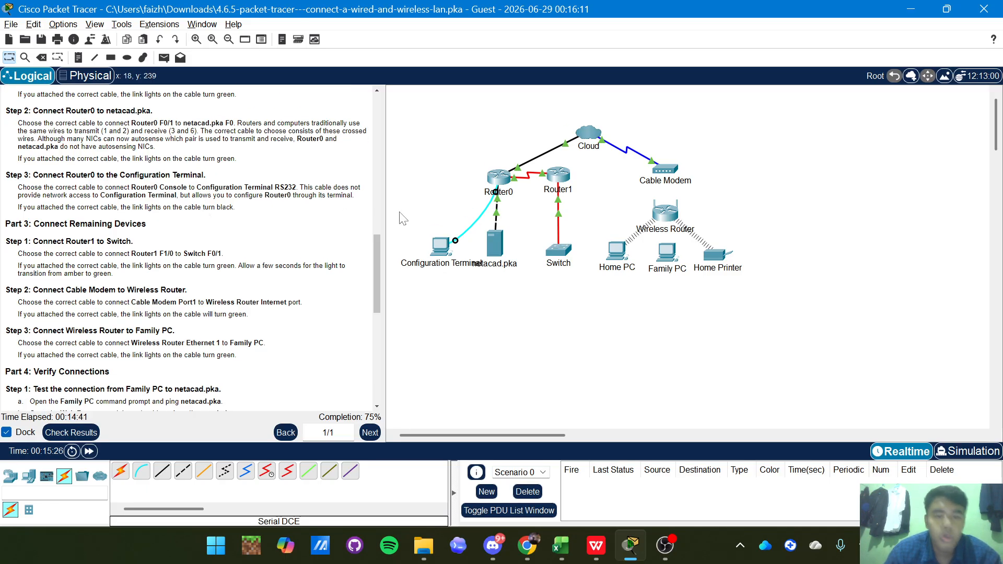
pyautogui.scroll(-1, 222, 228)
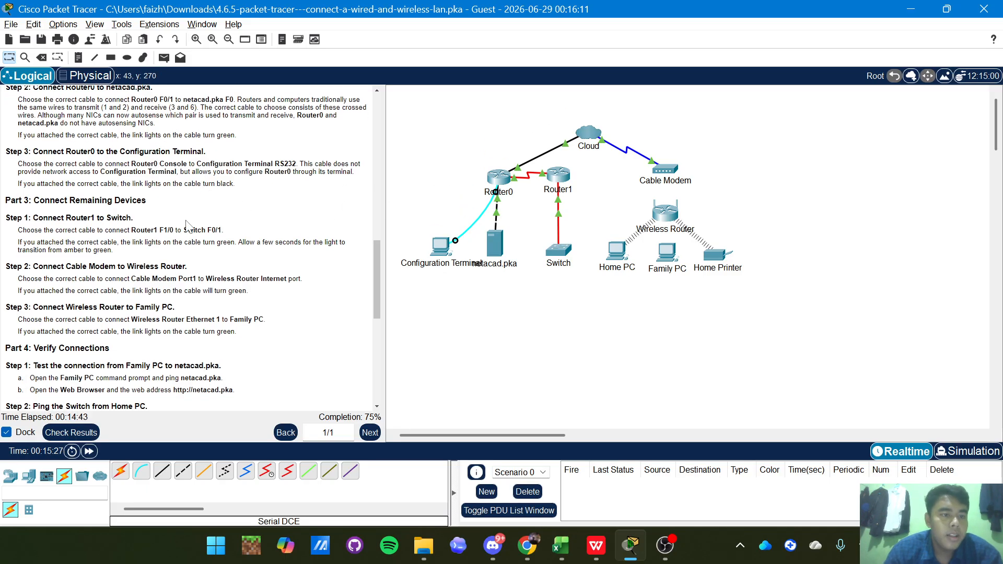
pyautogui.scroll(-3, 188, 225)
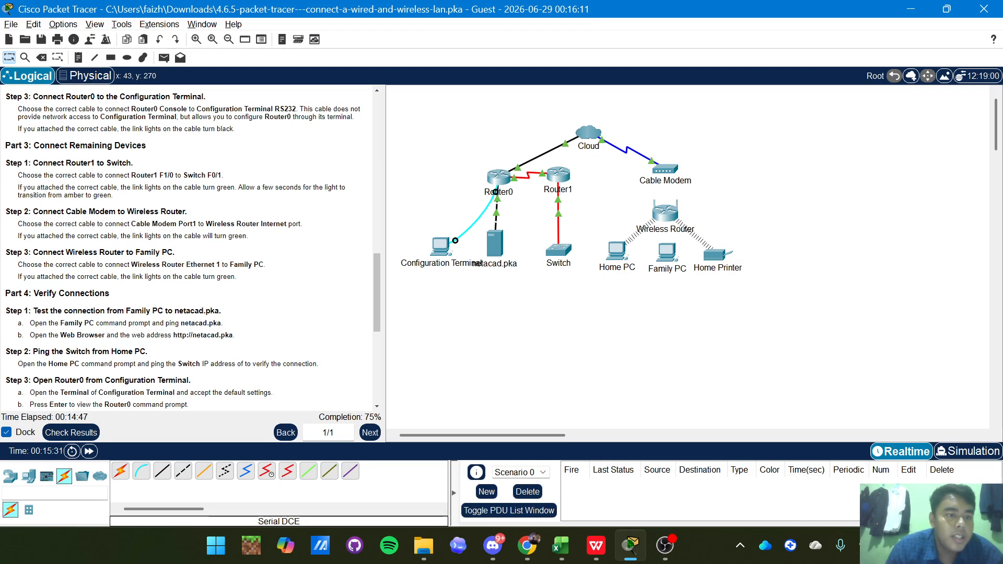
pyautogui.scroll(-1, 76, 175)
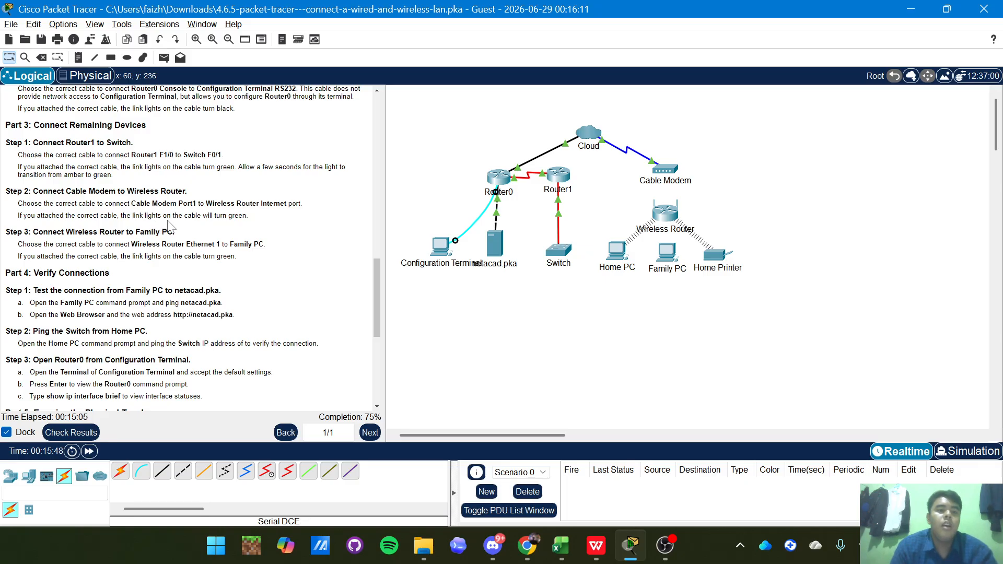
# Connect Cable Modem Port 1 to the Wireless Router Internet port with a Copper Straight-Through cable and fast-forward the simulation time
pyautogui.click(162, 476)
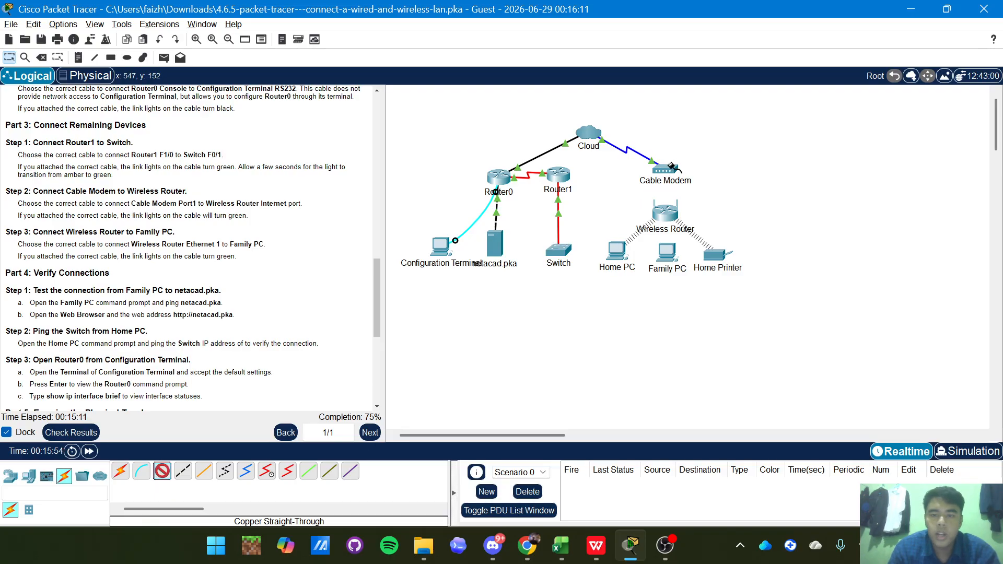
pyautogui.click(674, 168)
pyautogui.click(686, 176)
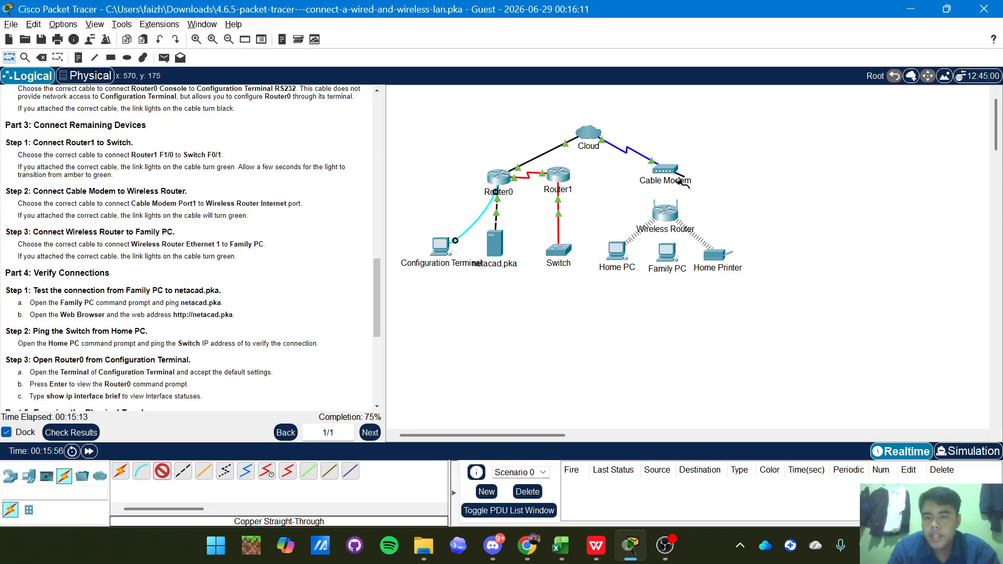
pyautogui.click(667, 216)
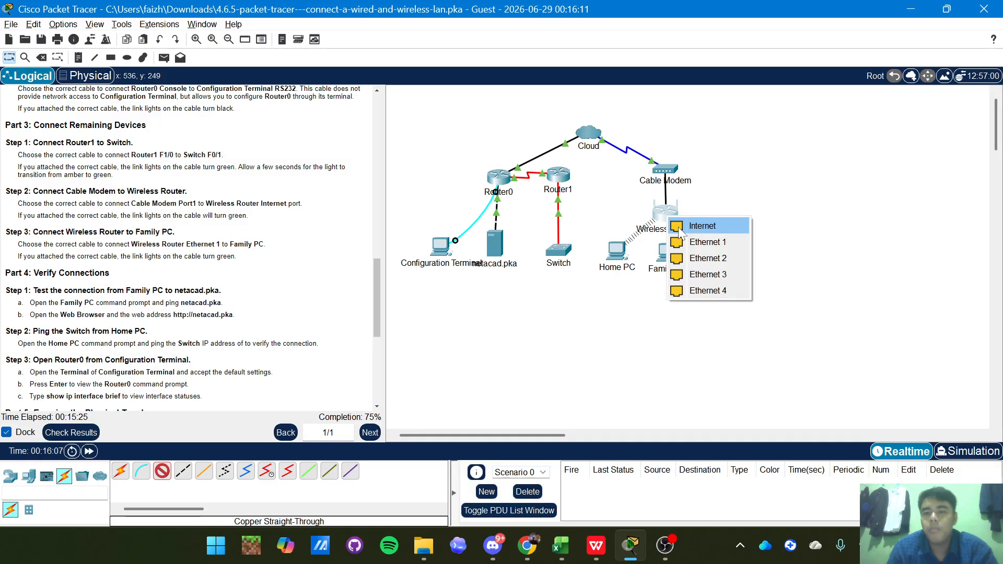
pyautogui.click(679, 229)
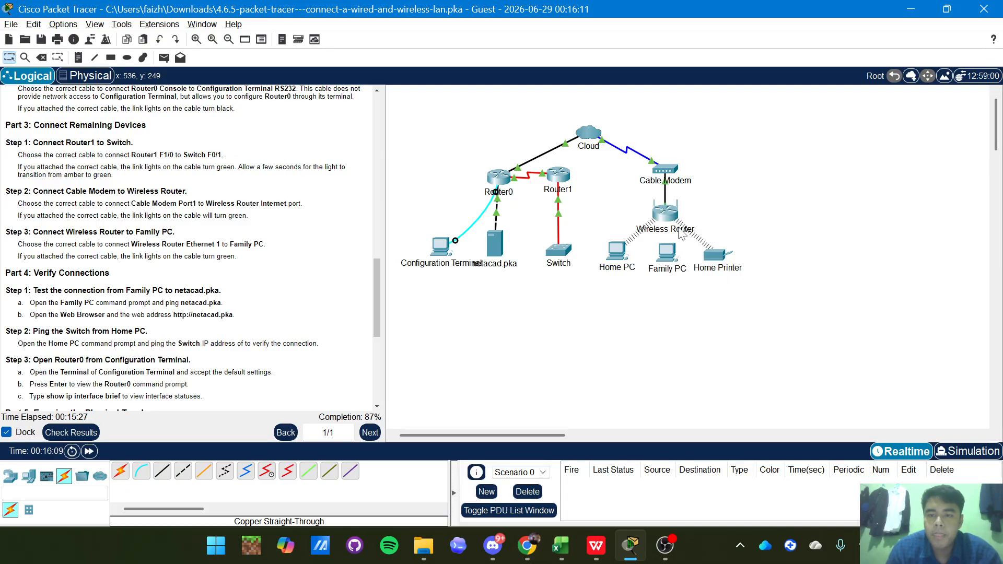
pyautogui.click(88, 452)
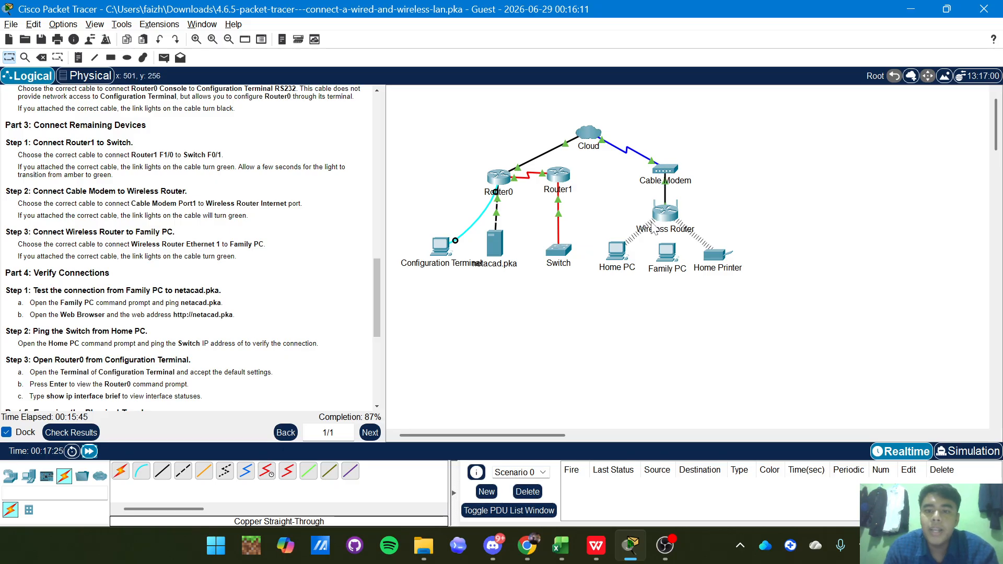
# Connect Wireless Router Ethernet 1 to Family PC FastEthernet0 with a Copper Straight-Through cable and fast-forward the simulation time
pyautogui.click(161, 477)
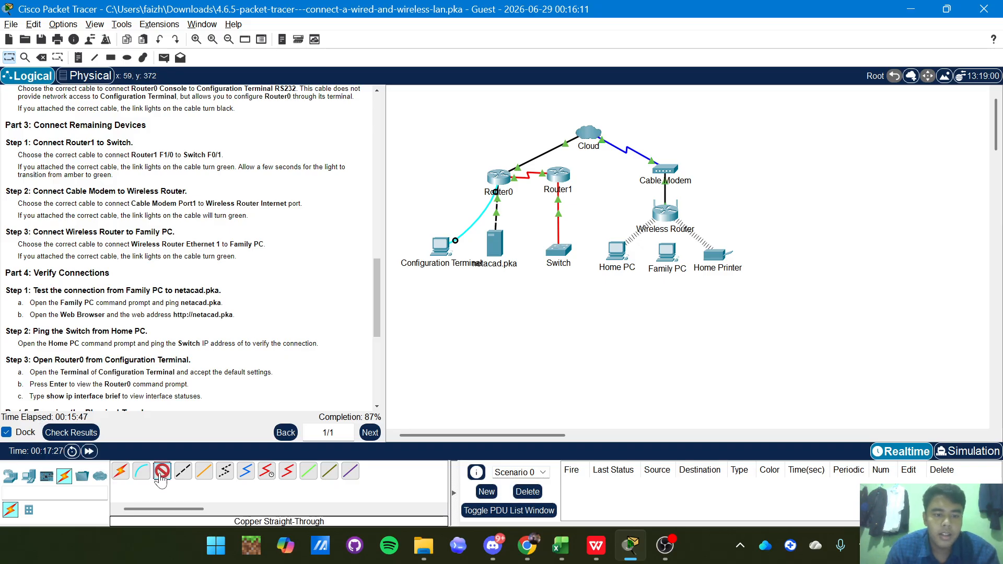
pyautogui.click(658, 215)
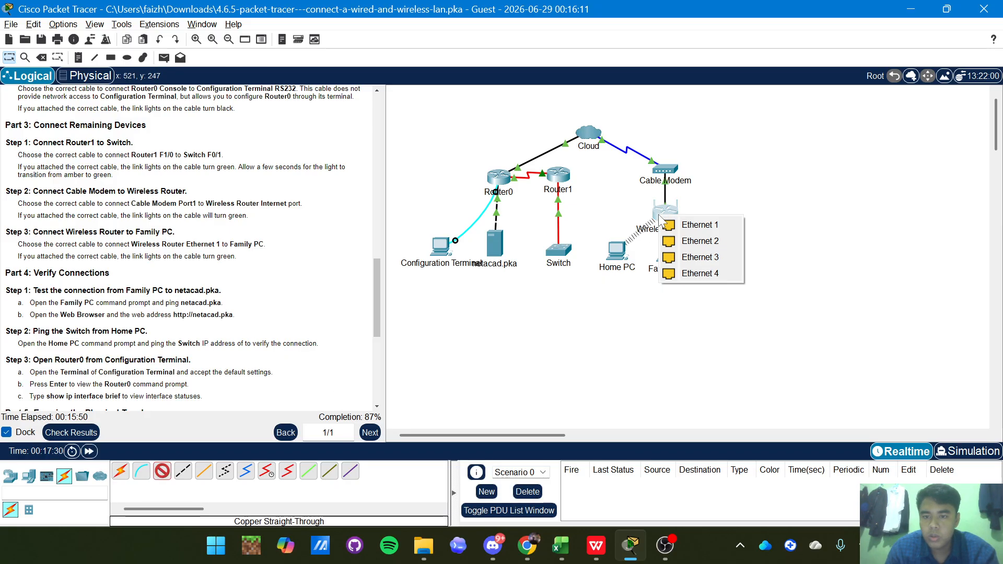
pyautogui.click(691, 225)
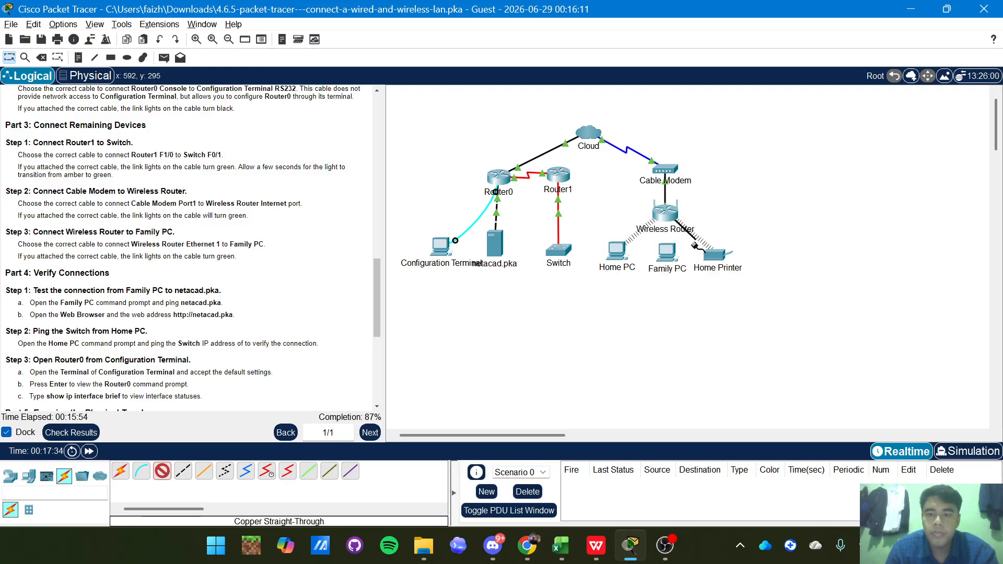
pyautogui.click(667, 255)
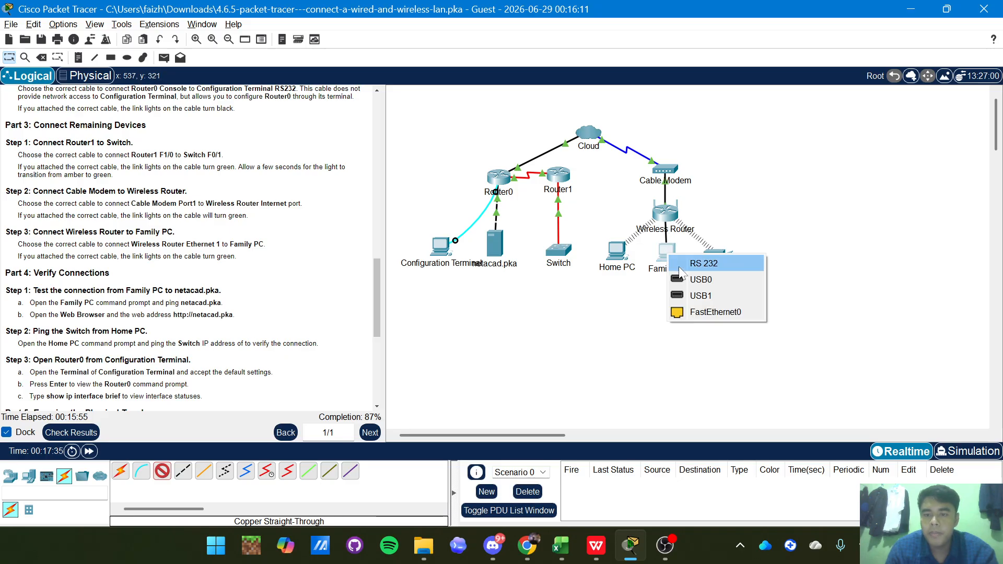
pyautogui.click(695, 318)
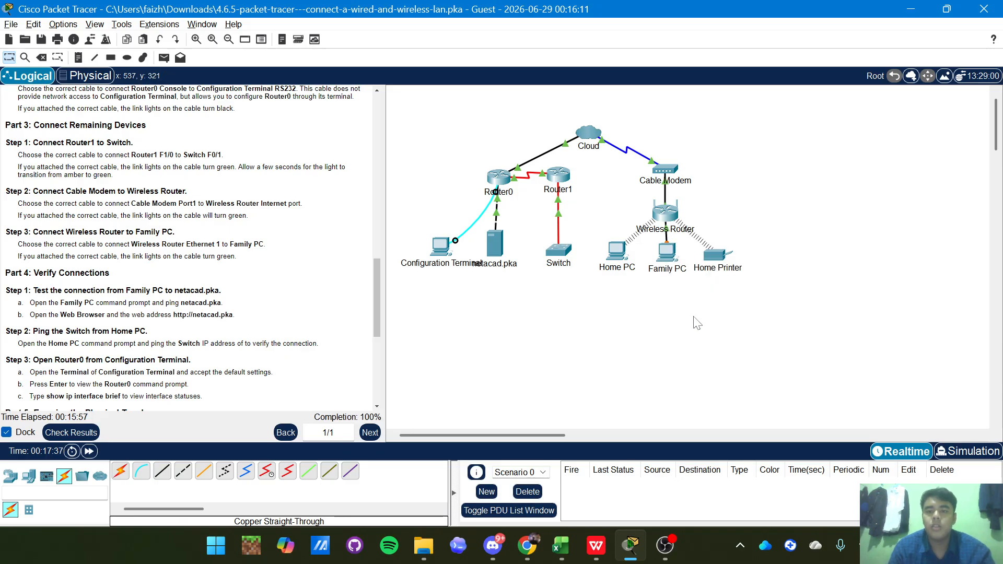
pyautogui.click(93, 453)
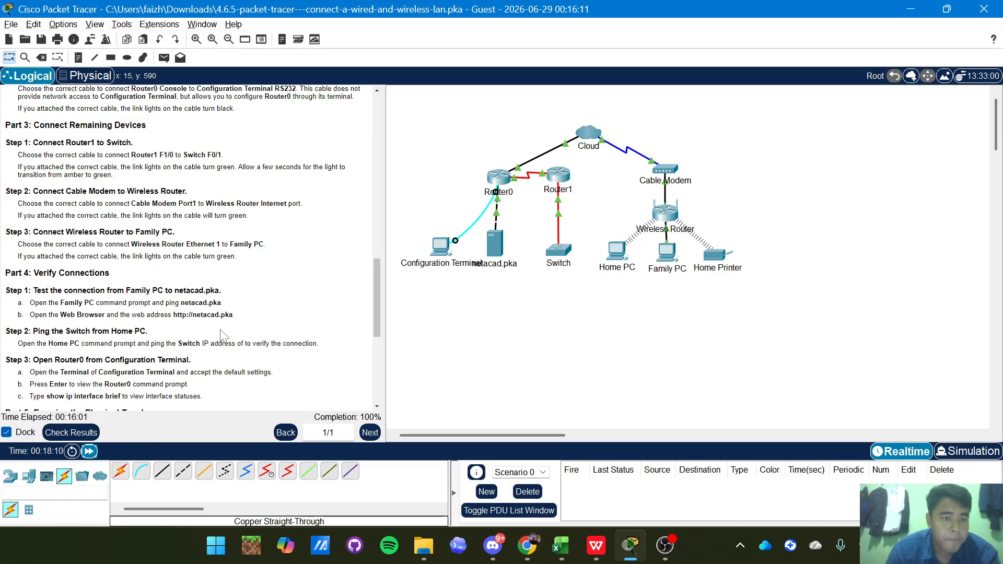
# Check the Part 4 verification instructions and open the Command Prompt on Family PC
pyautogui.scroll(-4, 222, 334)
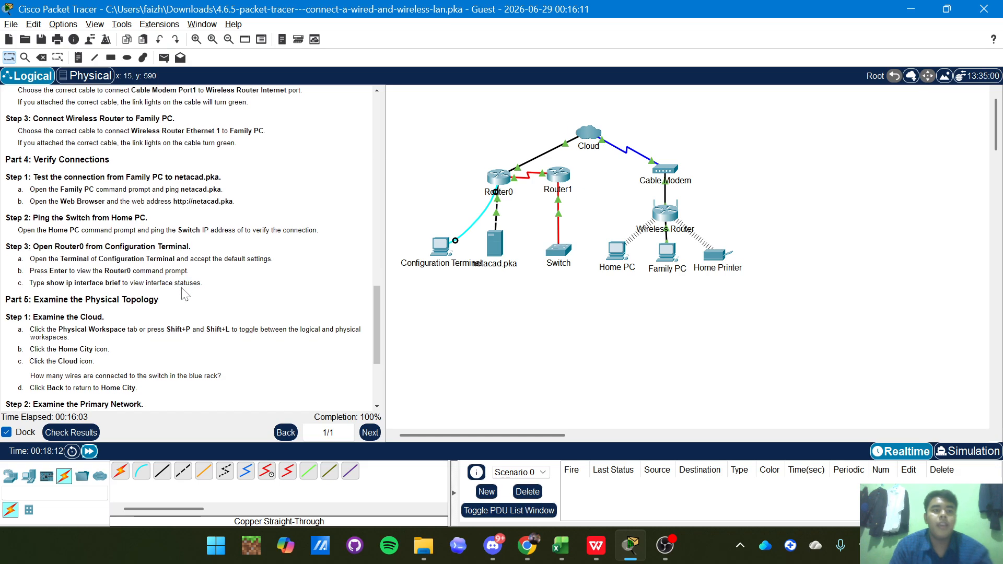
pyautogui.scroll(-2, 186, 295)
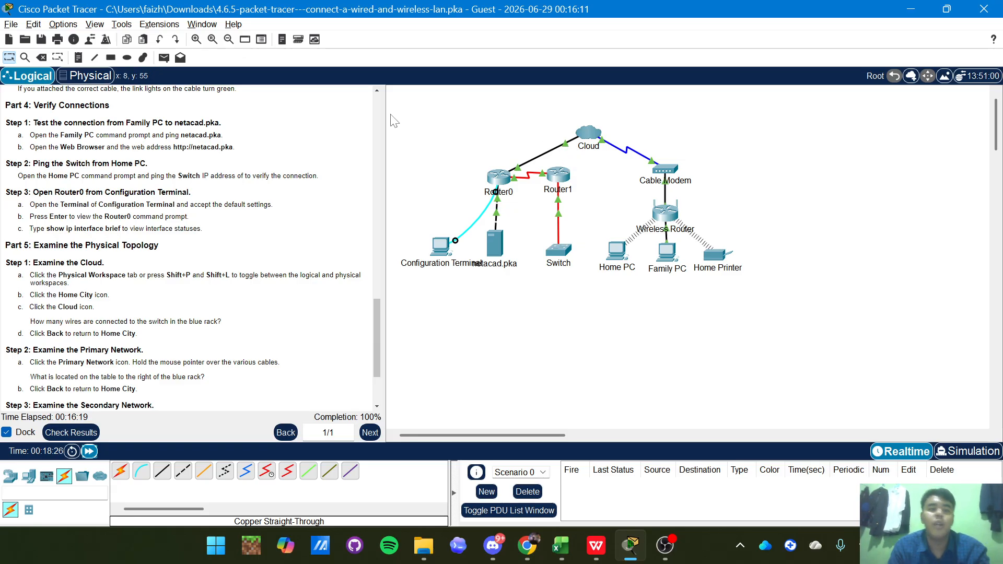
pyautogui.scroll(1, 171, 261)
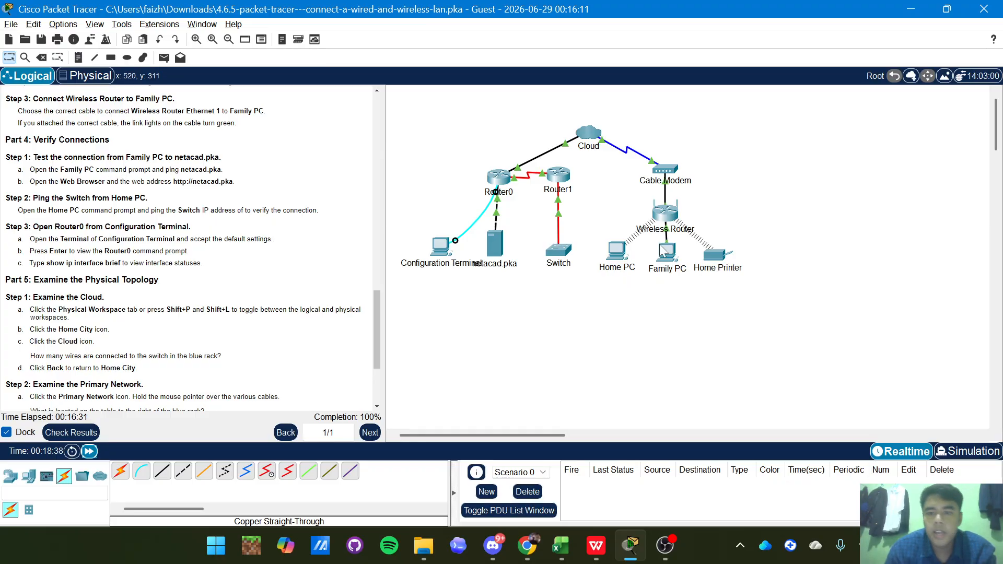
pyautogui.click(671, 254)
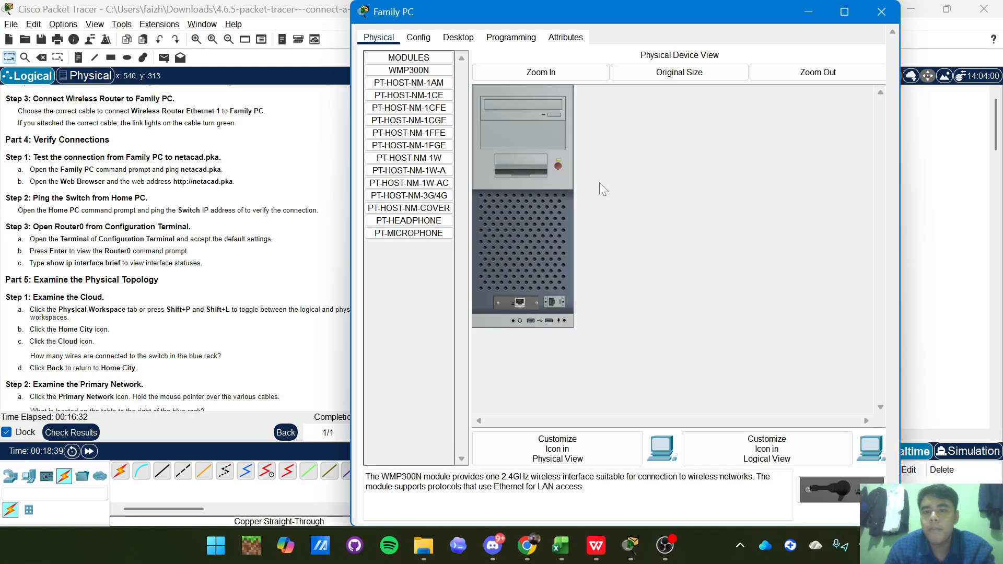
pyautogui.click(465, 42)
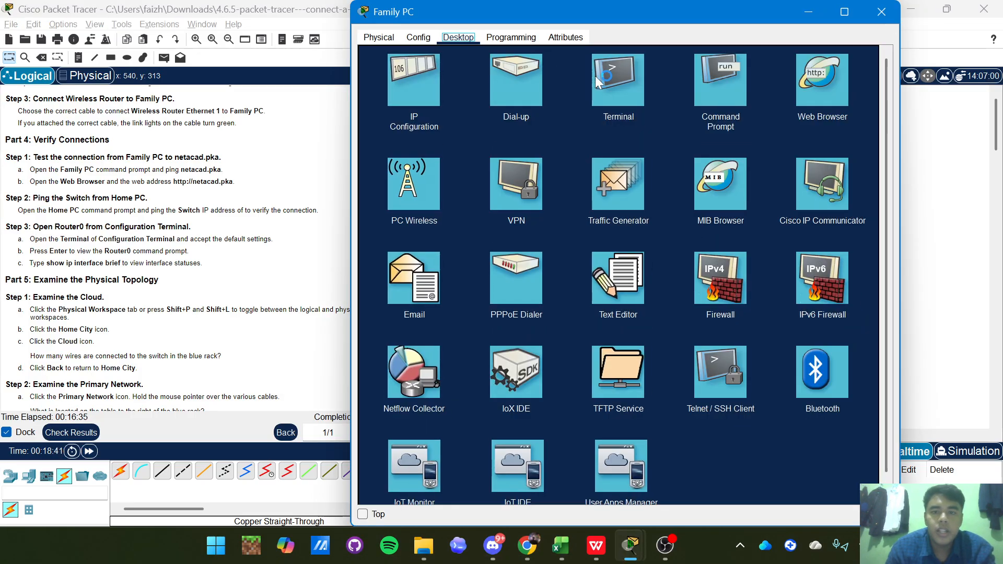
pyautogui.click(698, 94)
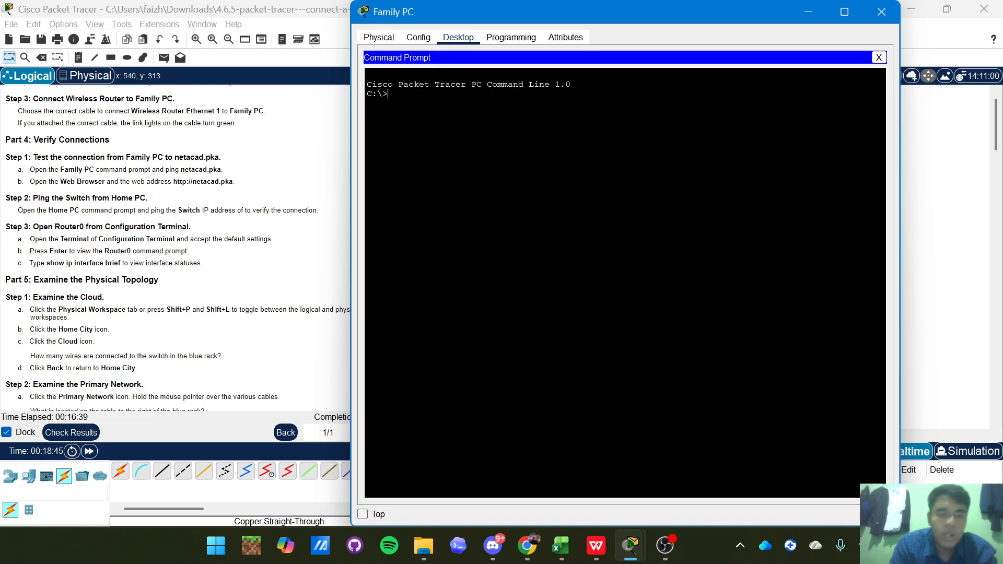
# Look up the netacad.pka address in the addressing table and ping 10.0.0.254 twice from Family PC
pyautogui.write('ping')
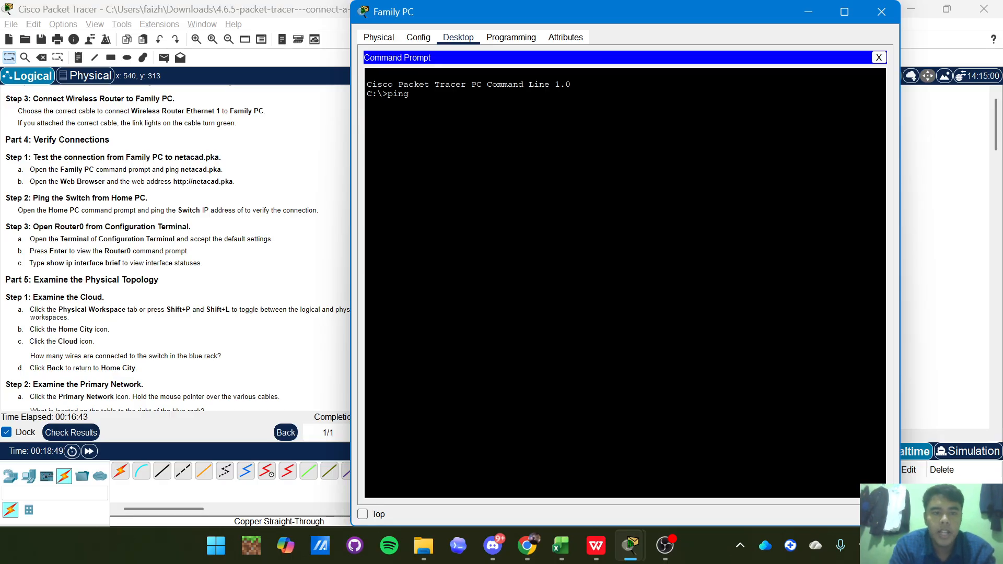
pyautogui.scroll(15, 177, 248)
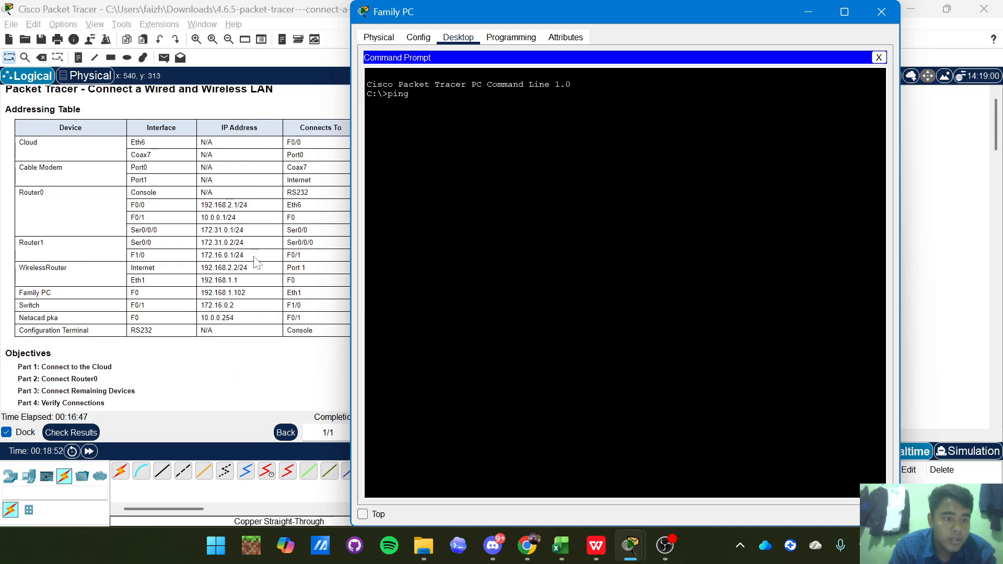
pyautogui.write('10')
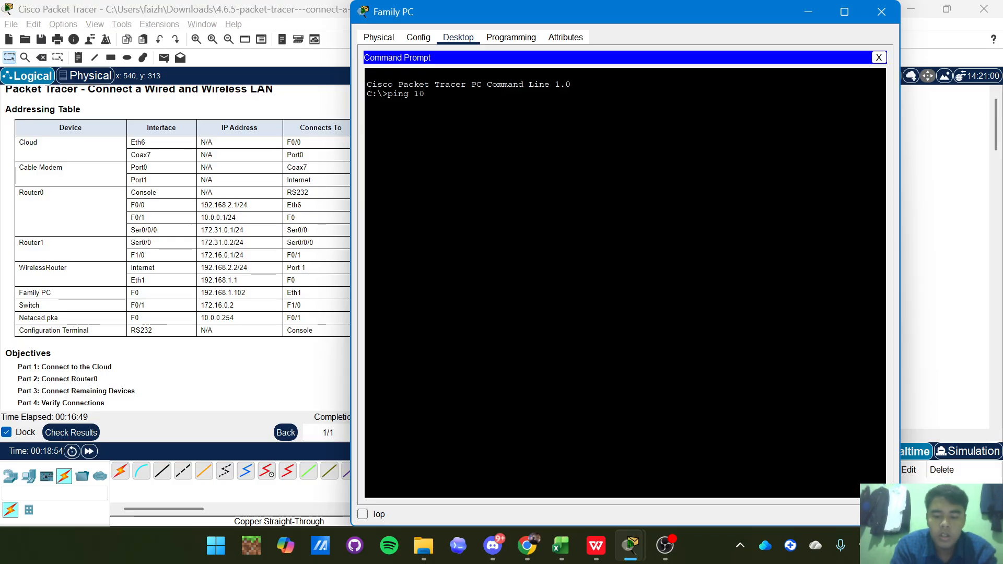
pyautogui.write('.0.0')
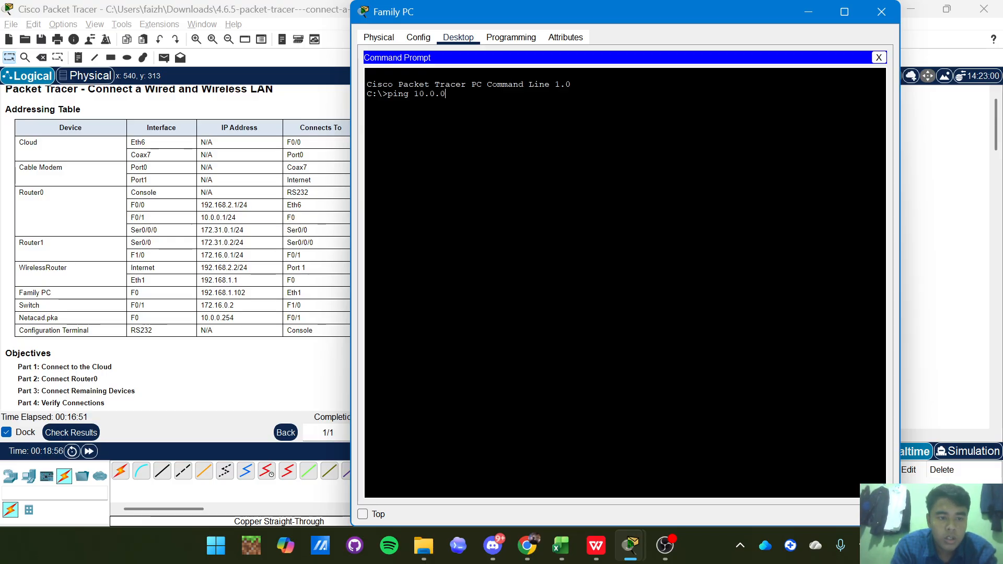
pyautogui.write('.254')
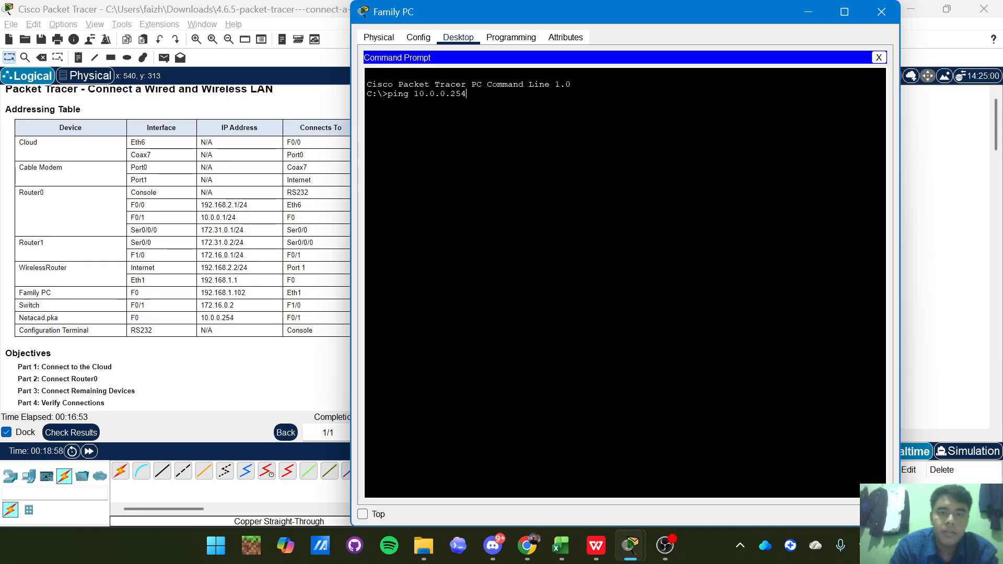
pyautogui.press('Return')
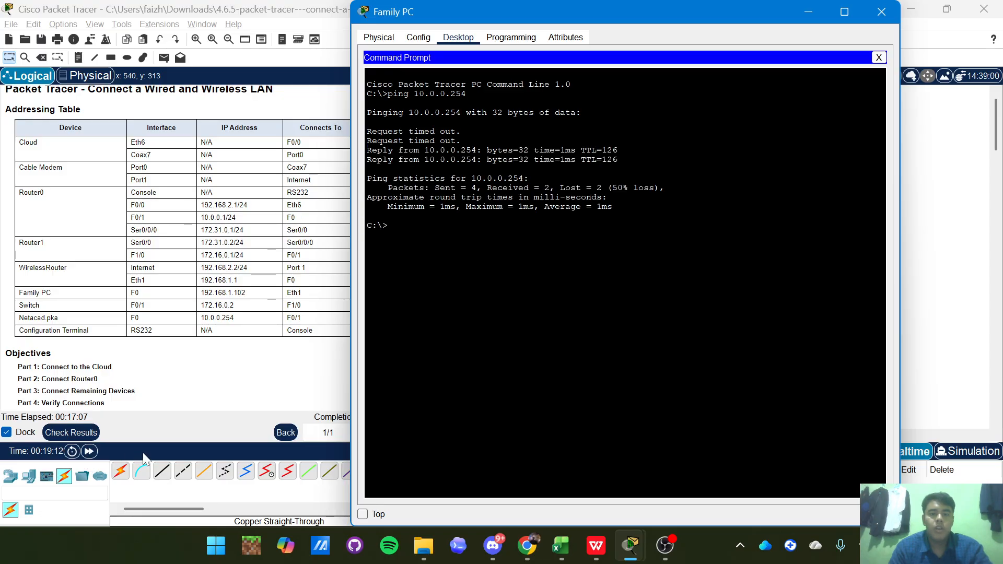
pyautogui.press('Up')
pyautogui.press('Return')
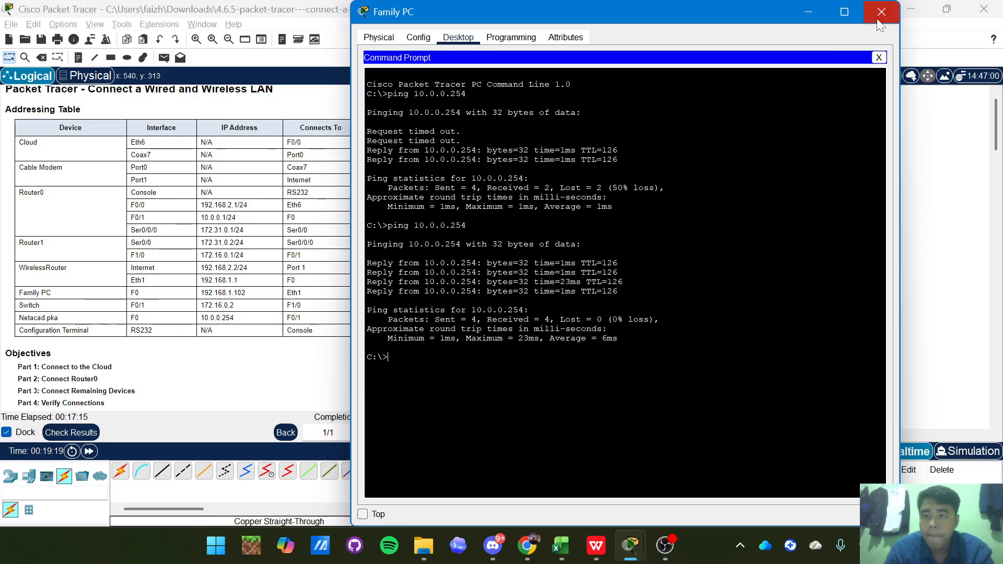
# Check the next Part 4 test in the instructions and close the Command Prompt on Family PC
pyautogui.scroll(-10, 146, 322)
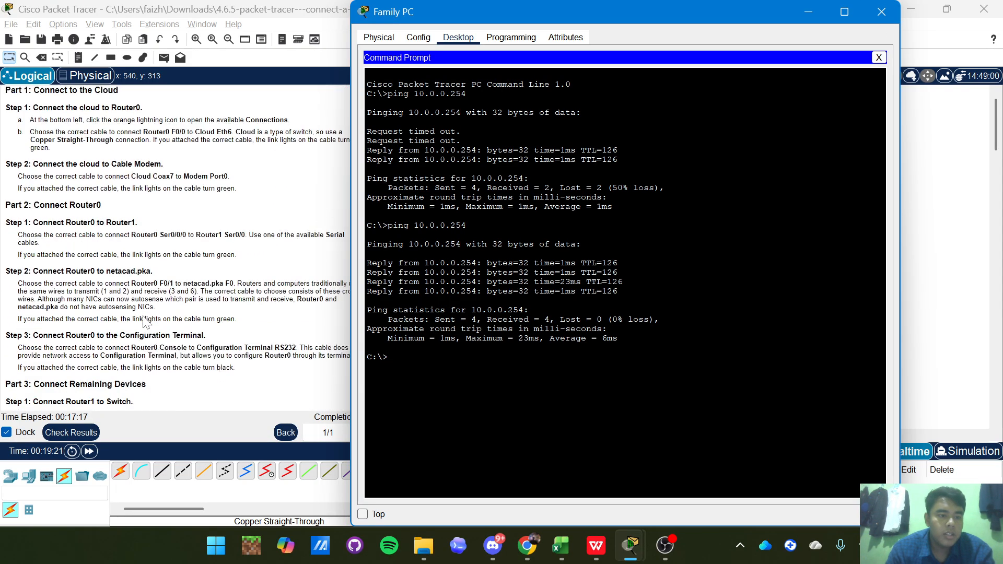
pyautogui.scroll(-10, 146, 323)
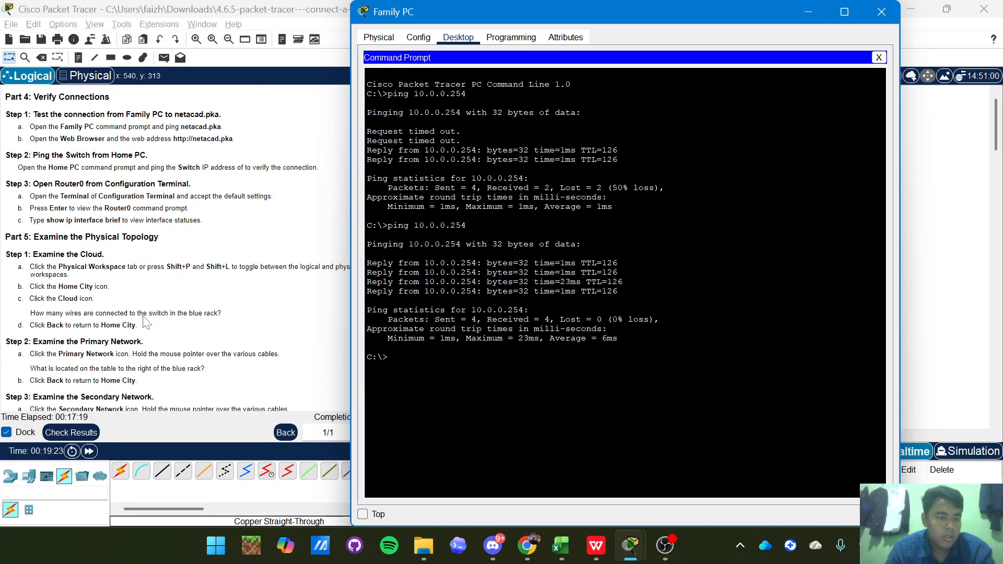
pyautogui.scroll(3, 156, 298)
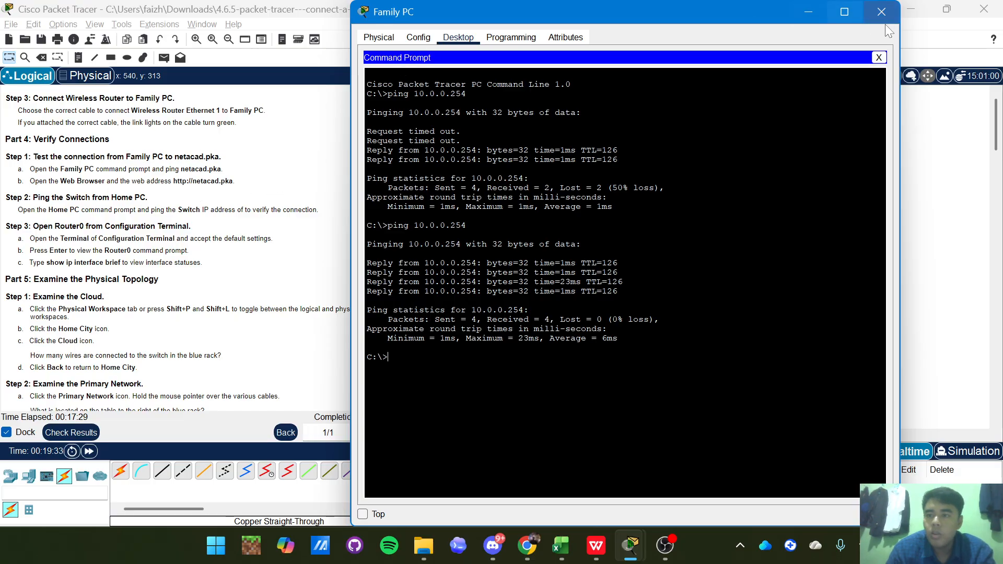
pyautogui.click(880, 59)
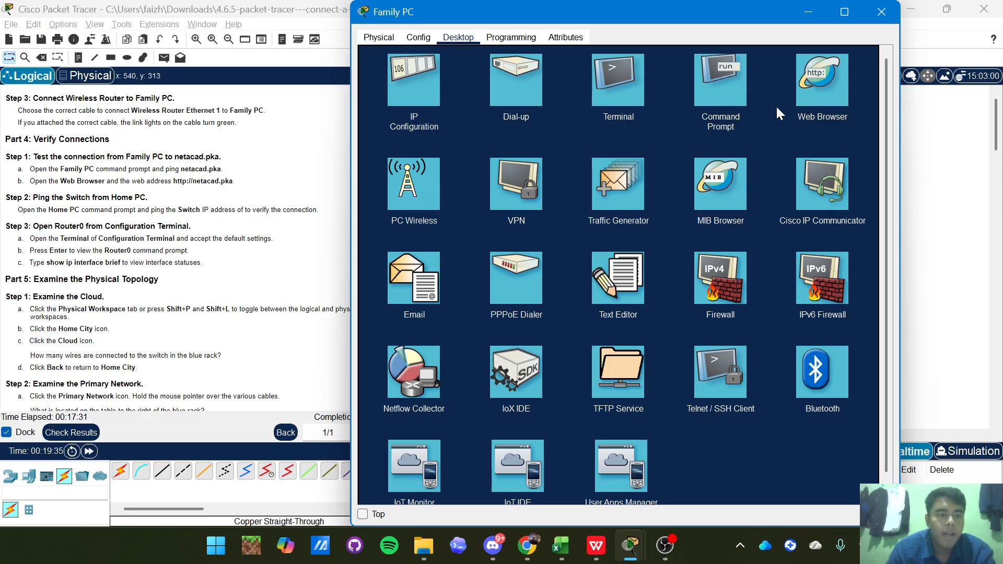
pyautogui.click(816, 87)
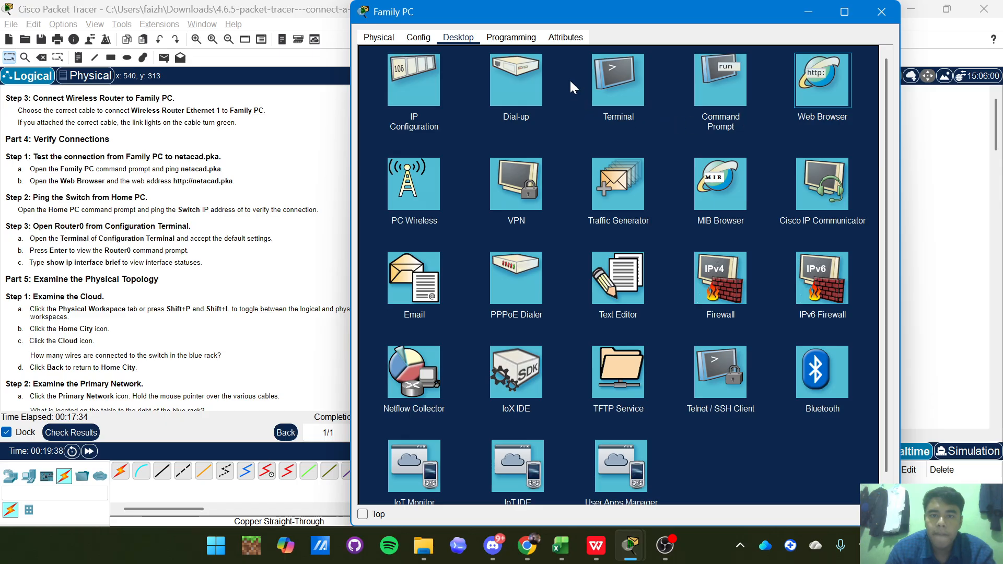
pyautogui.click(820, 92)
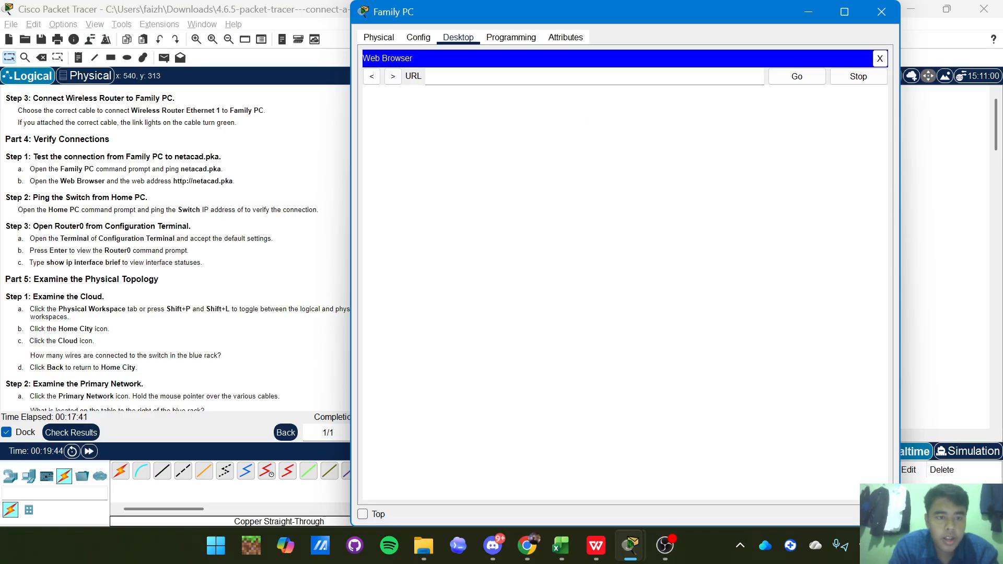
pyautogui.write('http://b')
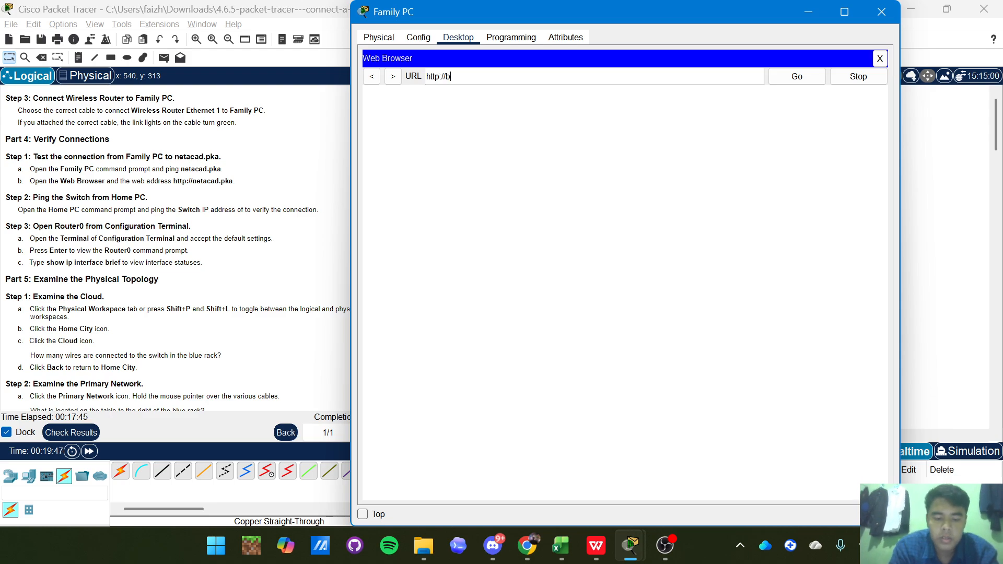
pyautogui.write('eta')
pyautogui.press('BackSpace')
pyautogui.press('BackSpace')
pyautogui.press('BackSpace')
pyautogui.press('BackSpace')
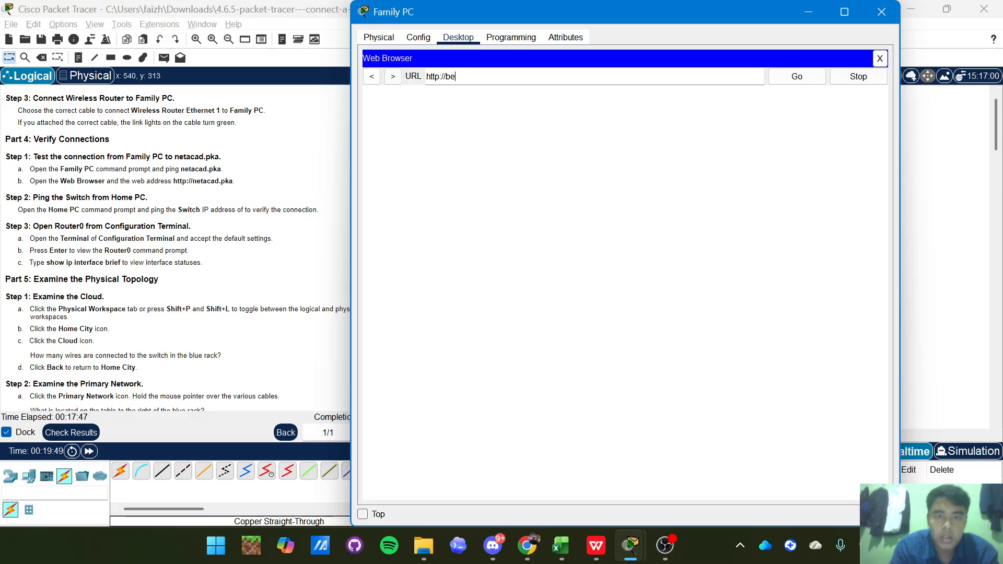
pyautogui.write('netacad')
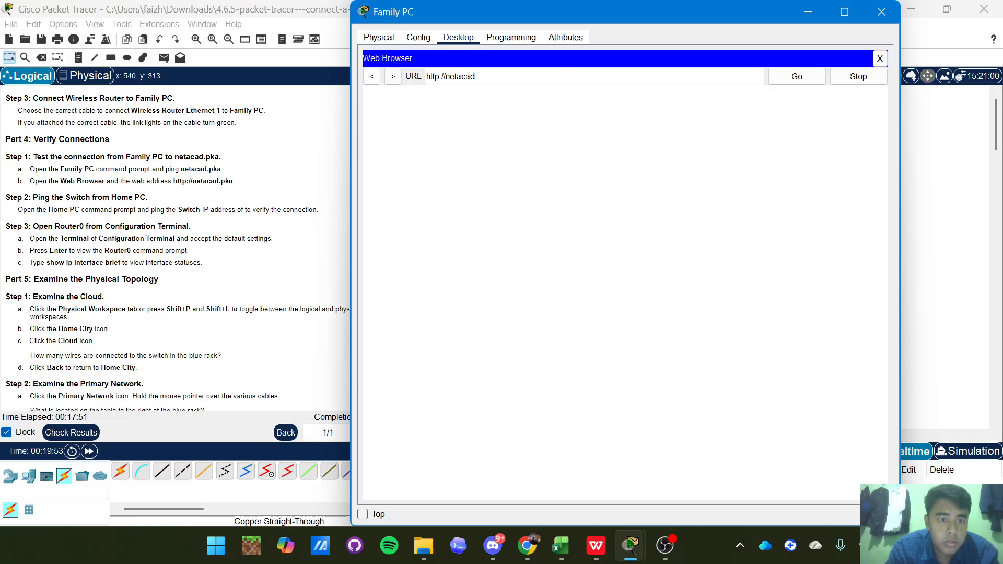
pyautogui.write('.pka')
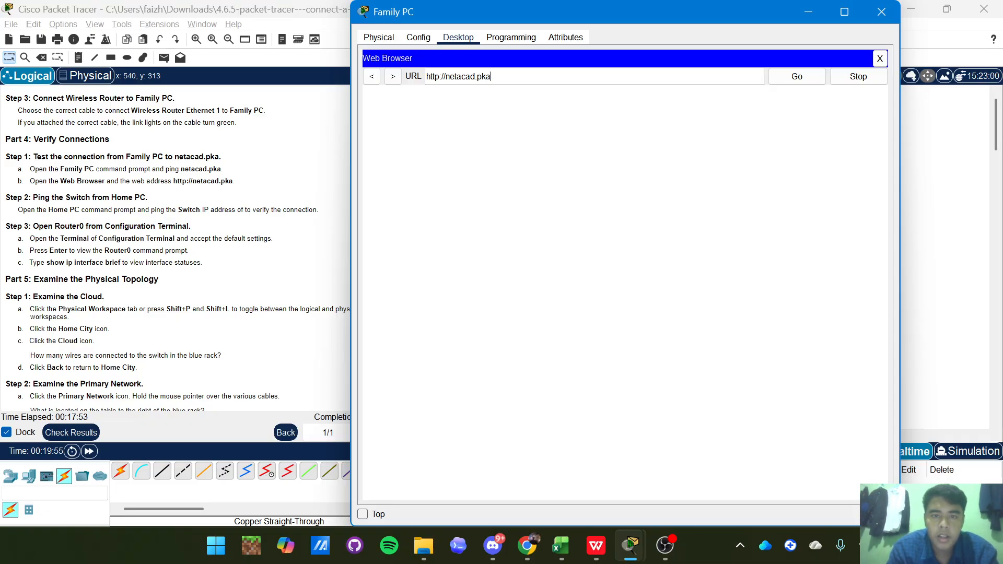
pyautogui.press('Return')
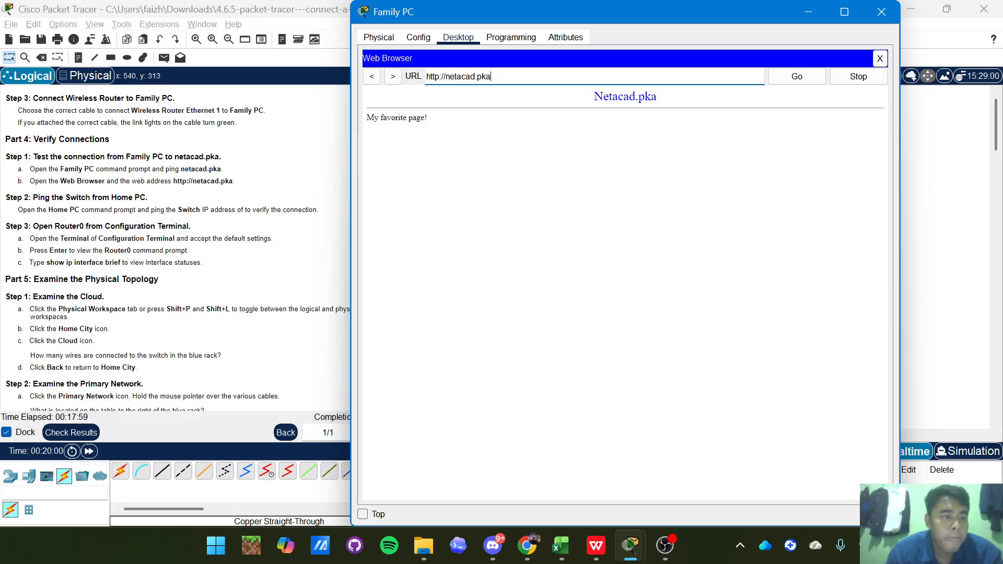
pyautogui.scroll(-1, 187, 220)
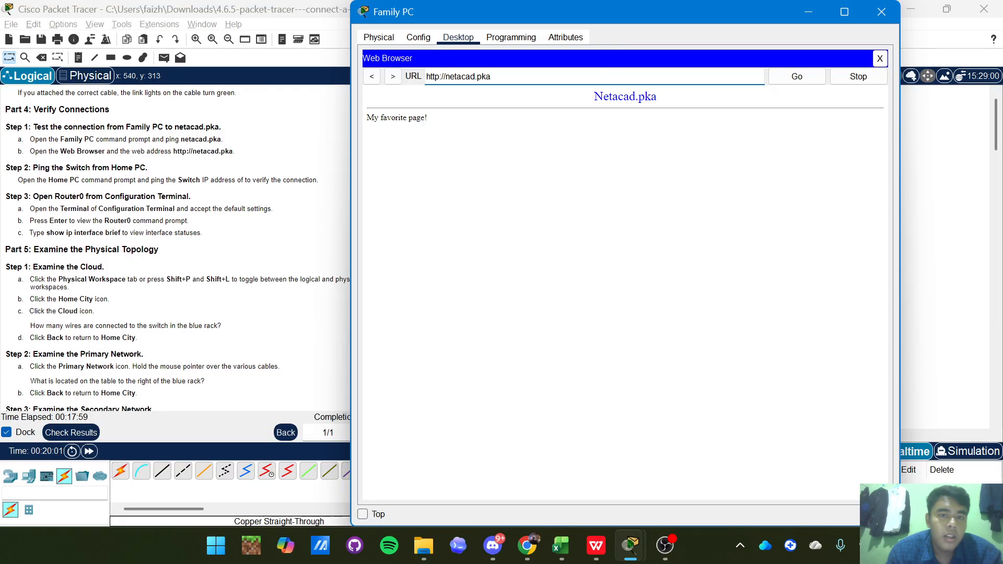
pyautogui.click(886, 14)
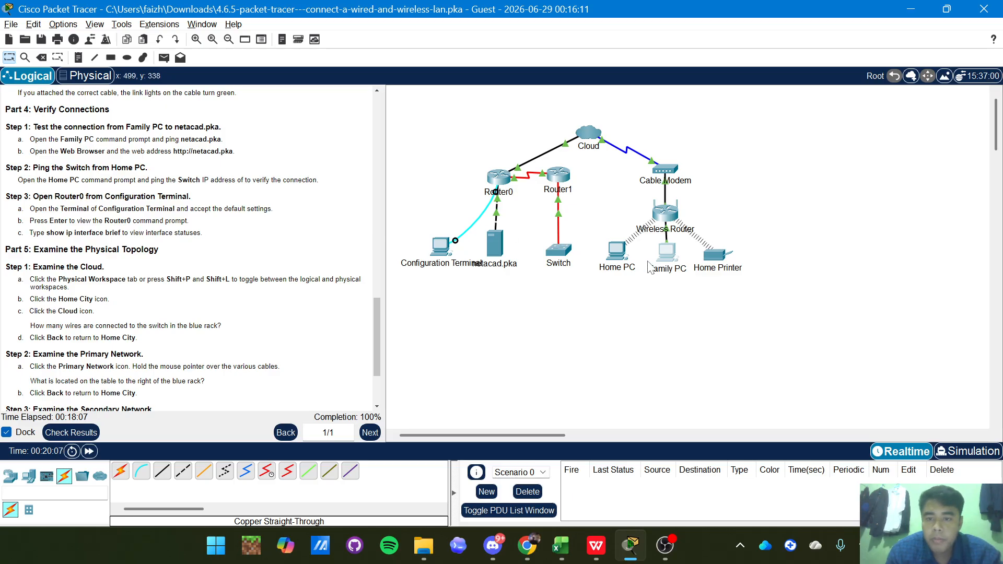
# Open the Command Prompt on Home PC and look up the Switch's IP address in the addressing table
pyautogui.click(622, 253)
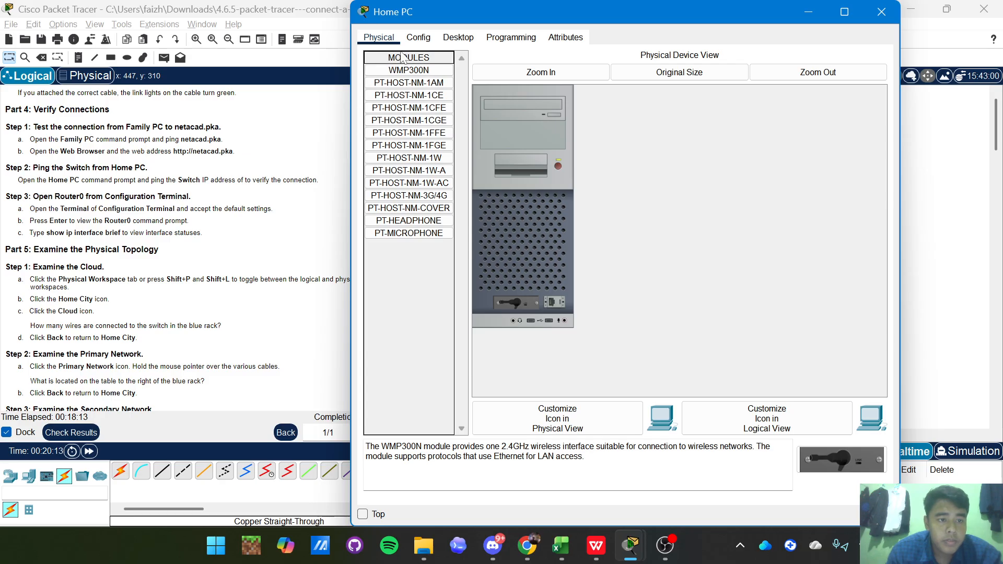
pyautogui.click(453, 41)
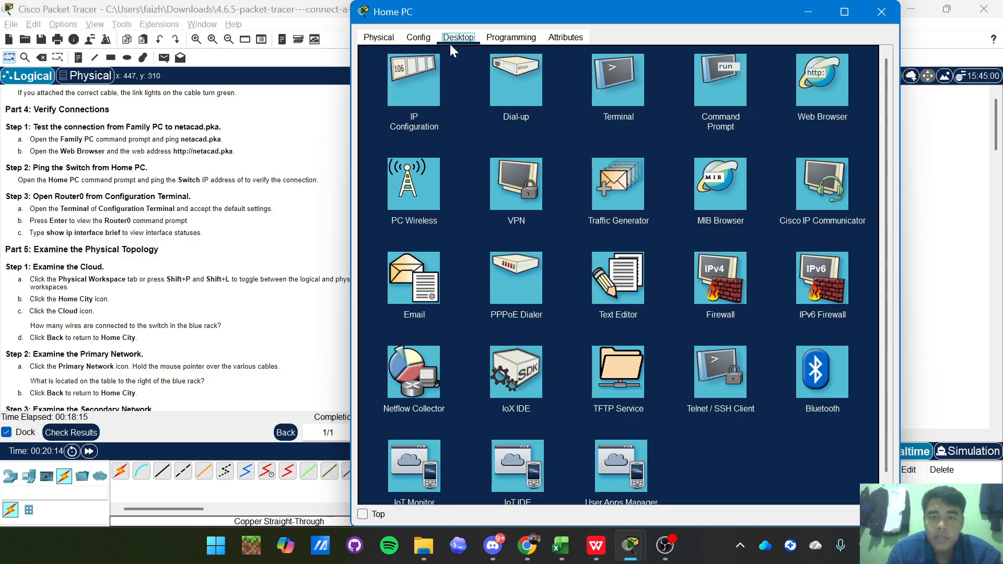
pyautogui.click(698, 79)
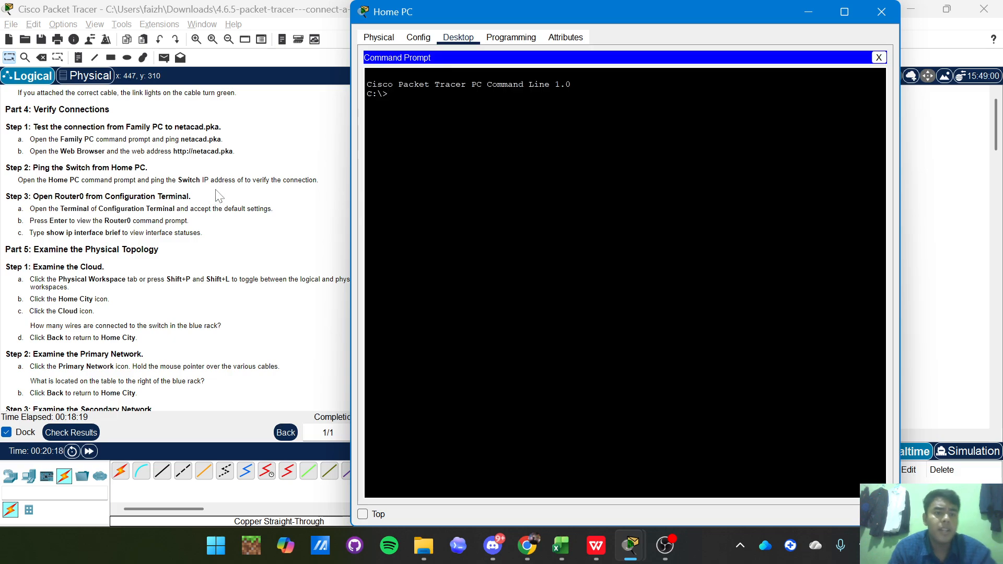
pyautogui.scroll(10, 218, 196)
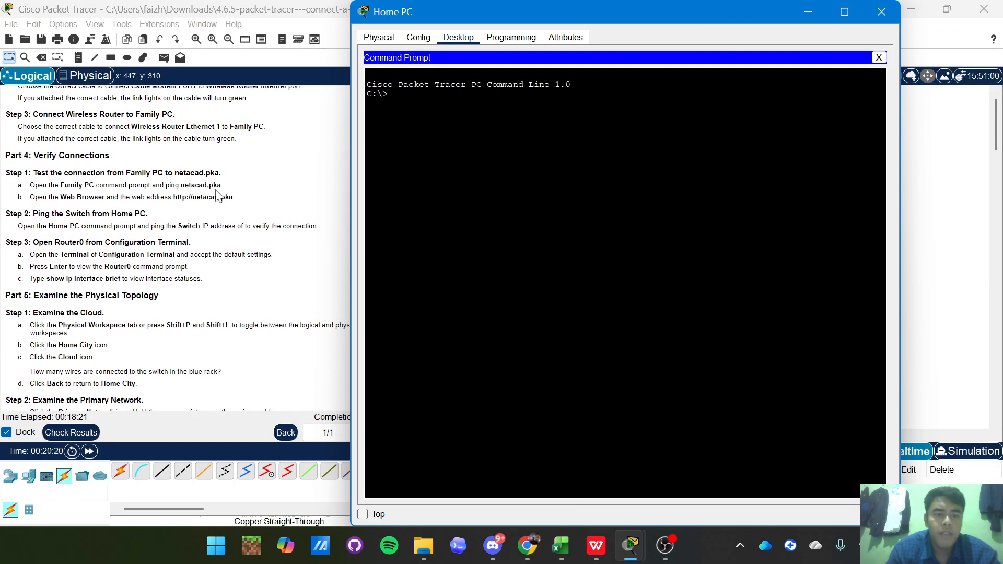
pyautogui.scroll(8, 218, 196)
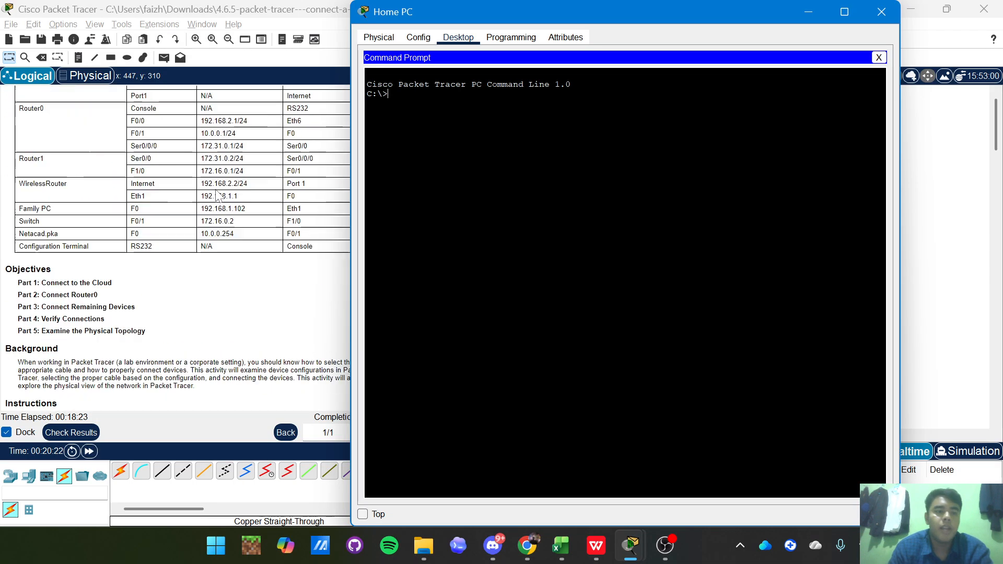
# Ping the Switch at 172.16.0.2 twice from Home PC
pyautogui.write('ping')
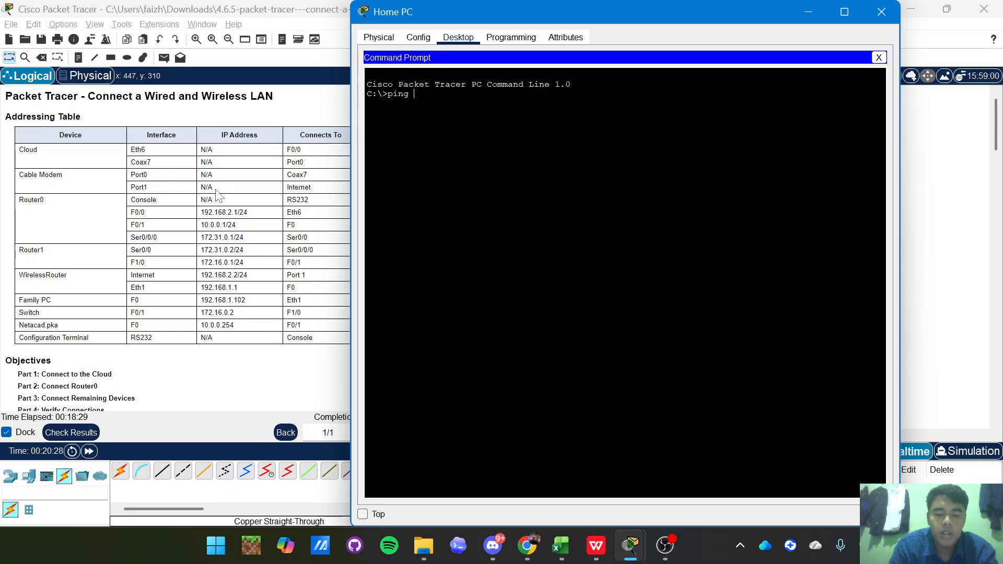
pyautogui.write(' 172.')
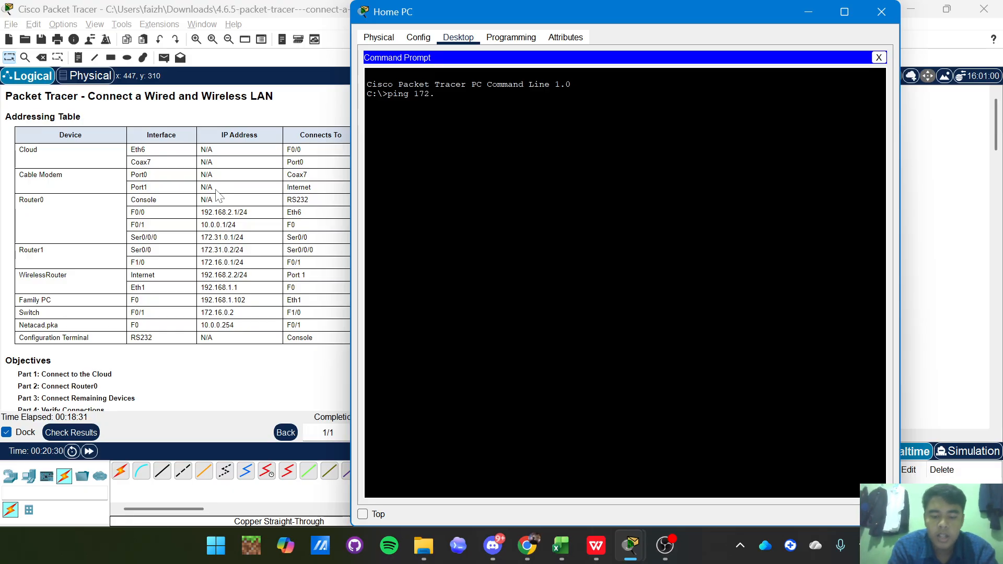
pyautogui.write('16.0.')
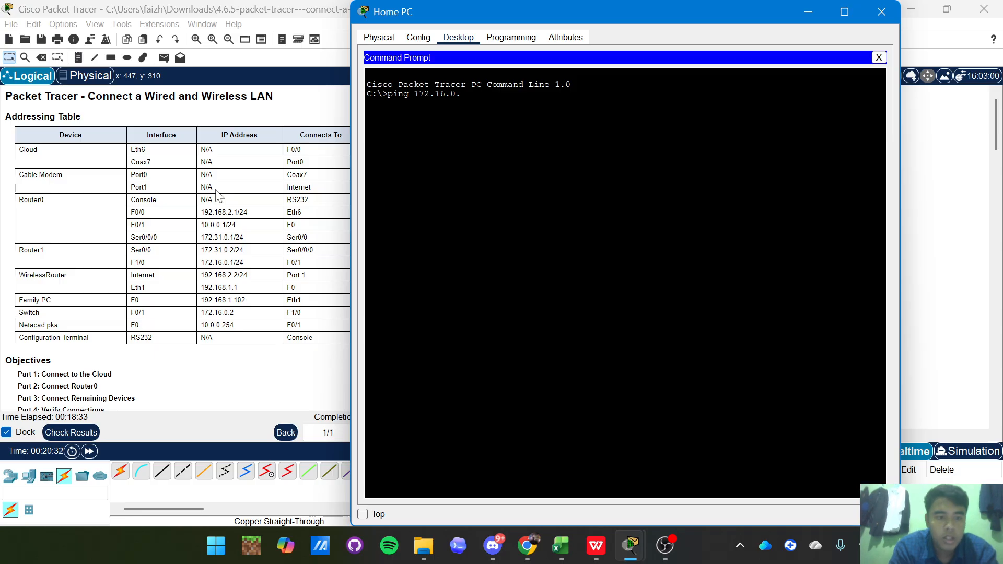
pyautogui.write('2')
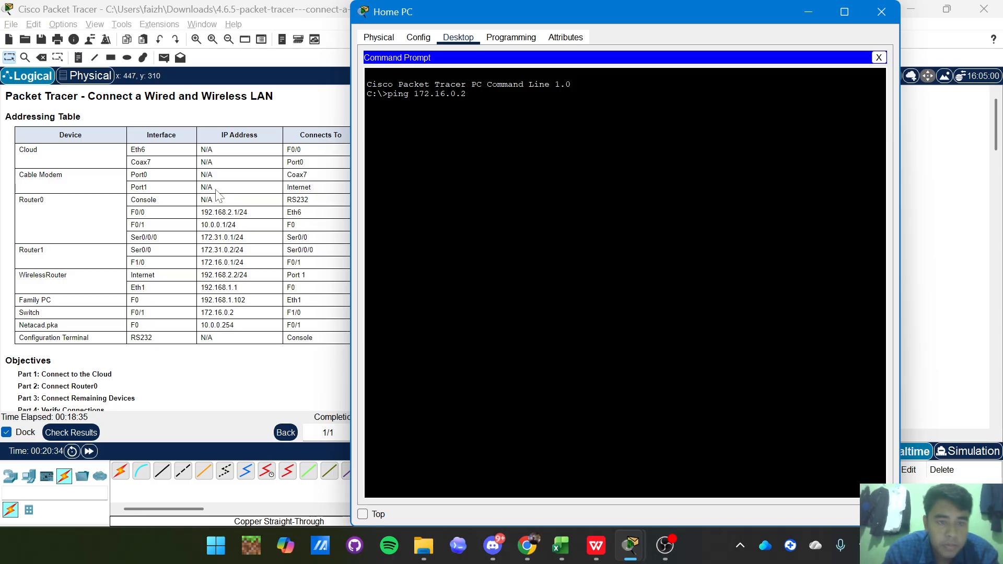
pyautogui.press('Return')
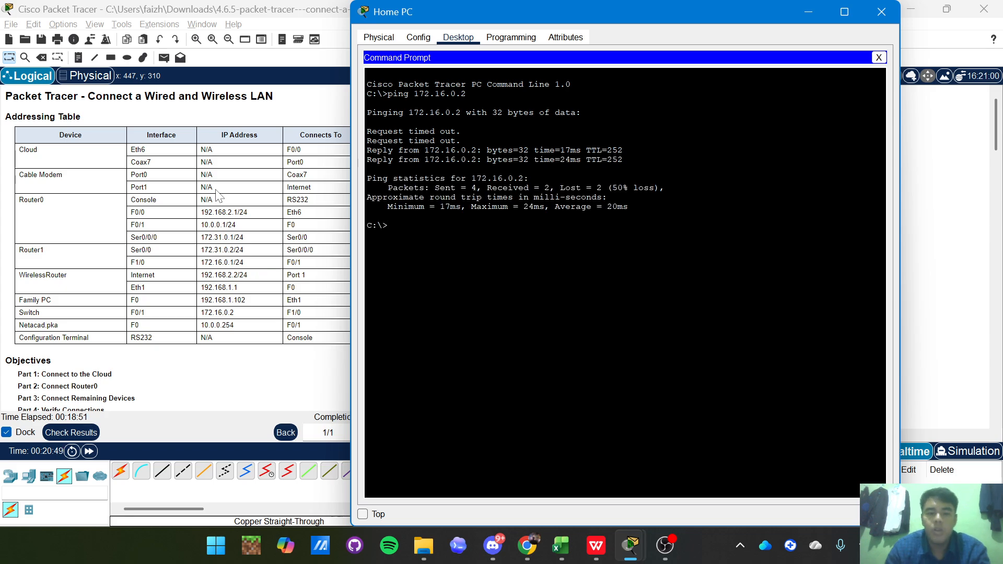
pyautogui.press('Up')
pyautogui.press('Return')
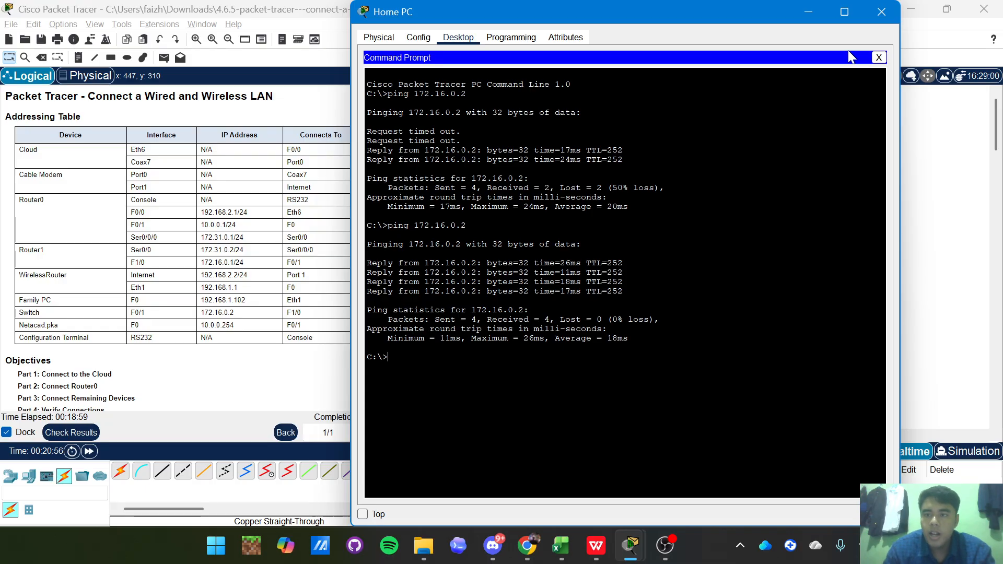
# Check the Part 4 Router0 test in the instructions and close the Home PC window
pyautogui.scroll(-5, 167, 272)
pyautogui.scroll(-15, 167, 271)
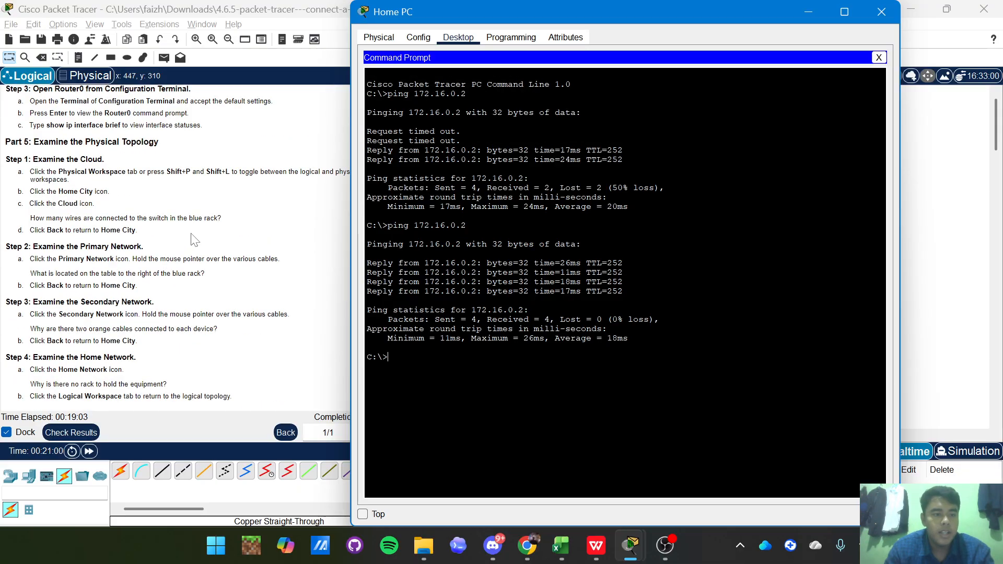
pyautogui.scroll(3, 195, 240)
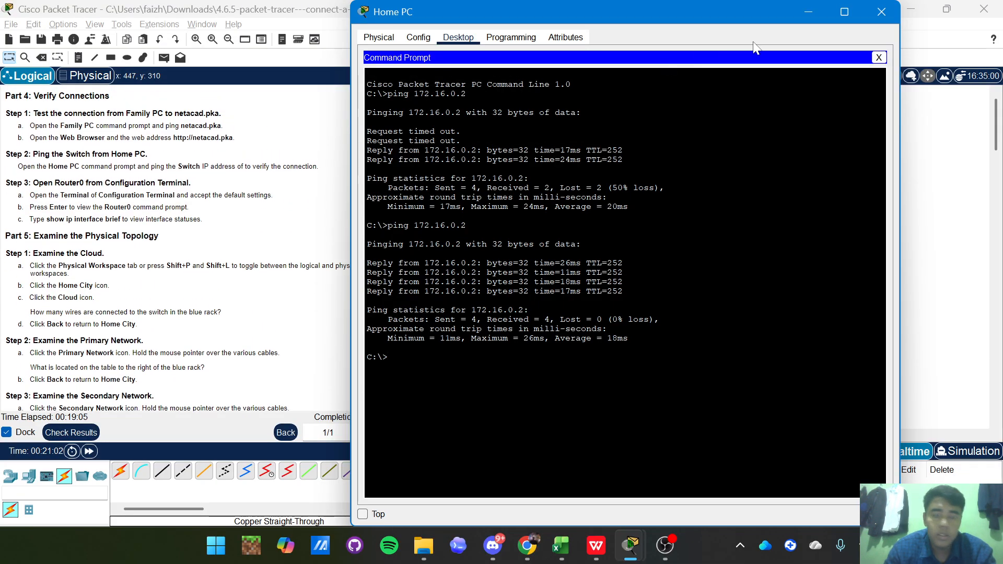
pyautogui.click(887, 14)
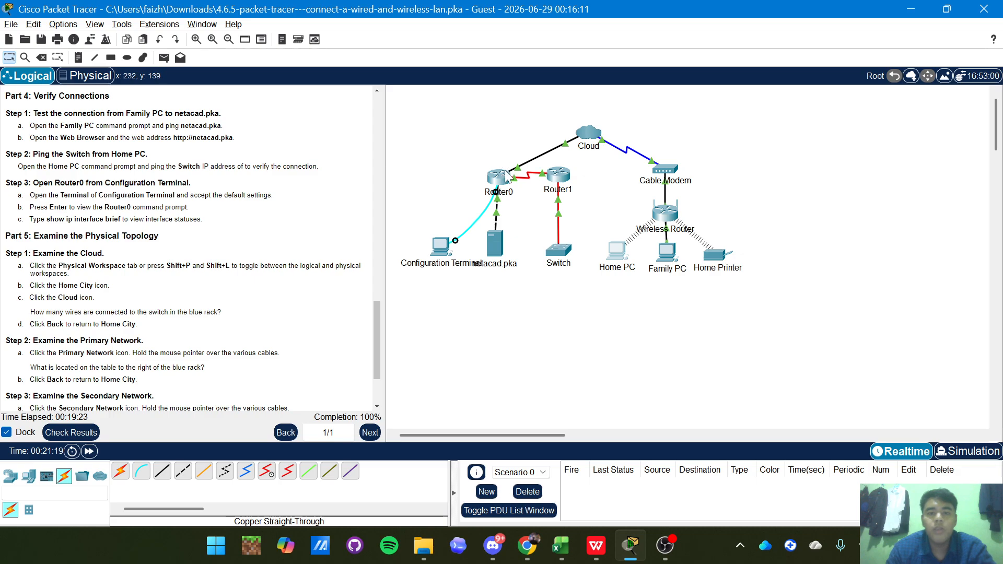
# Open the Terminal on Configuration Terminal with the default port settings and enter privileged mode on Router0 with en
pyautogui.click(441, 246)
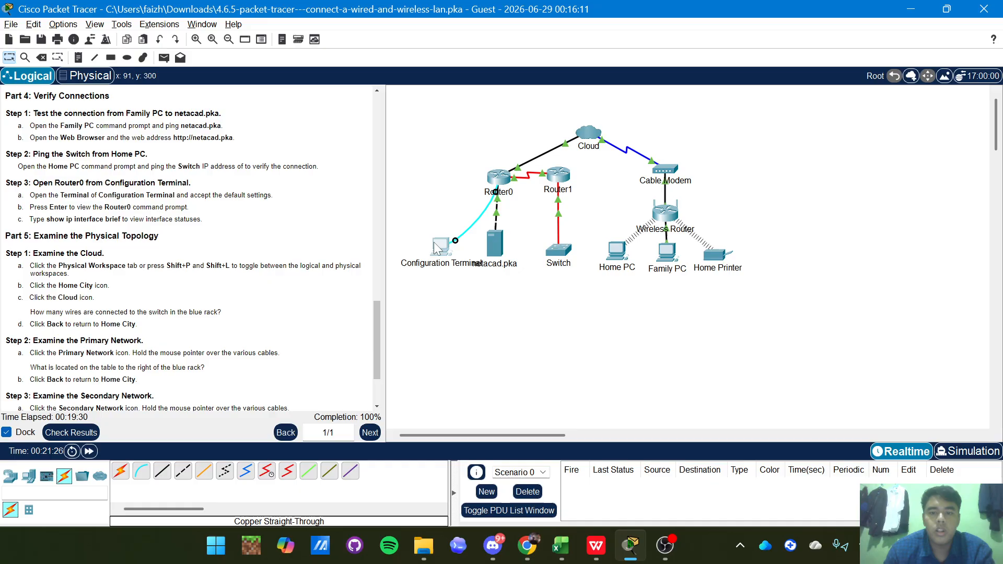
pyautogui.click(458, 41)
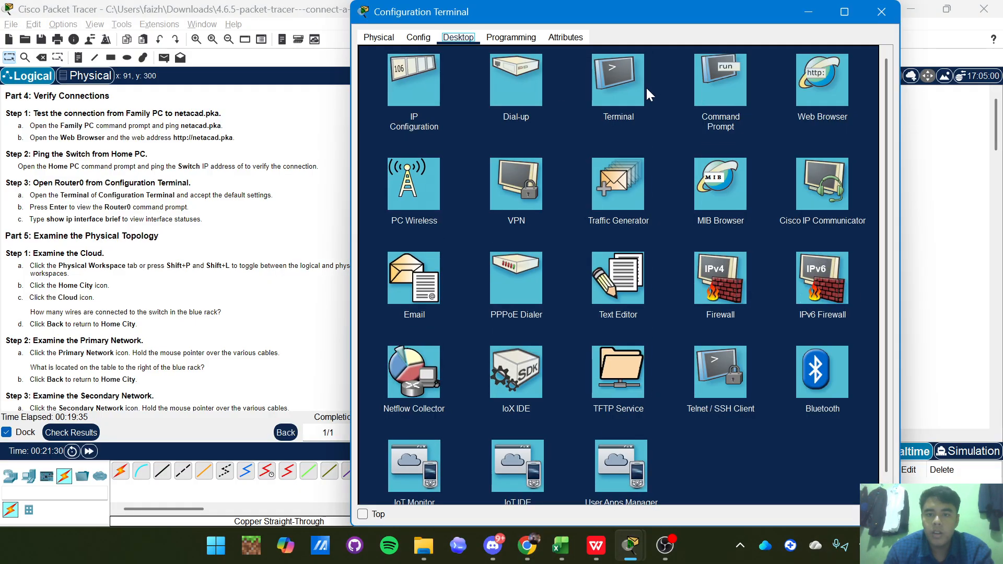
pyautogui.click(626, 86)
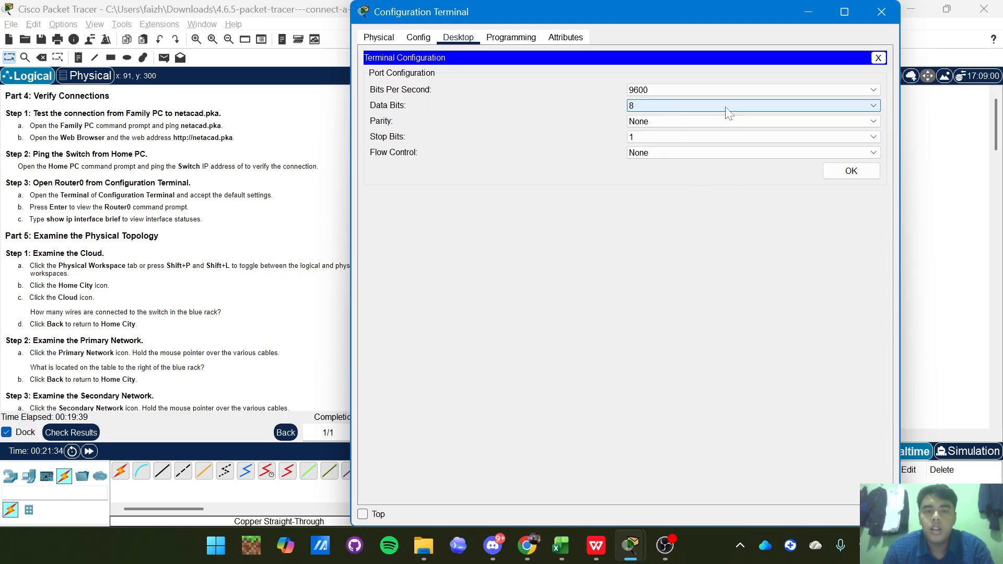
pyautogui.click(851, 171)
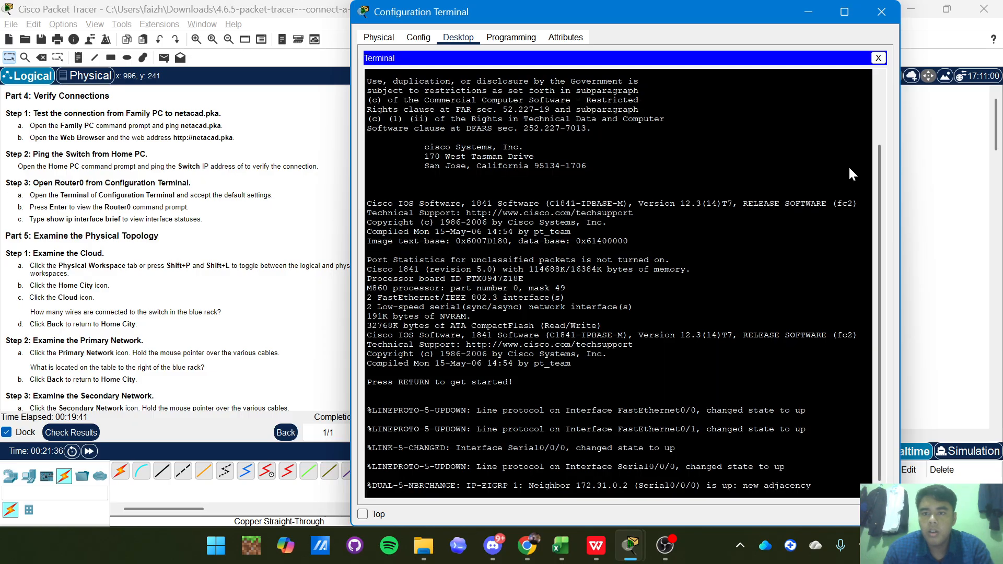
pyautogui.press('Return')
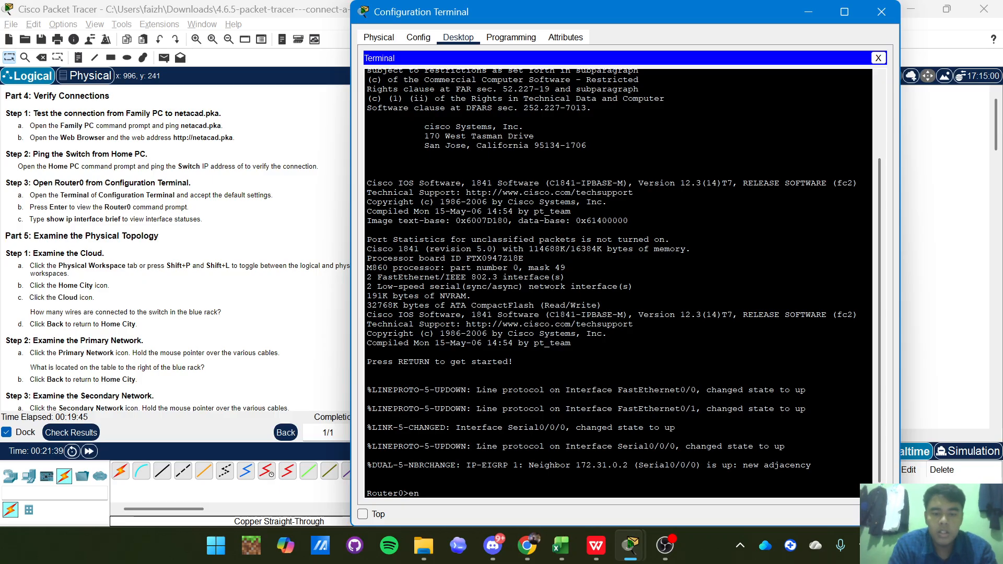
pyautogui.write('en')
pyautogui.press('Return')
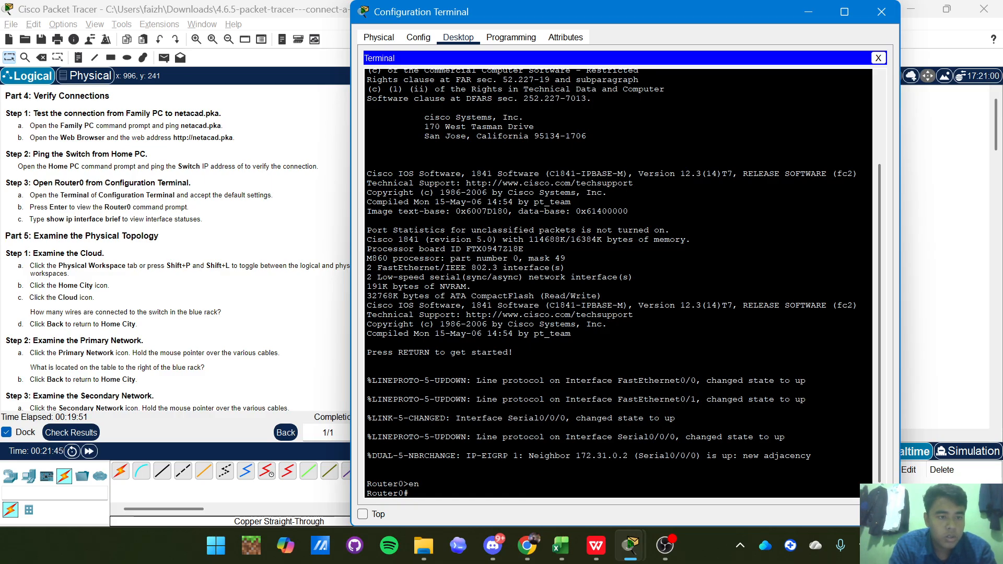
# Run show ip interface brief on Router0 to view the interface statuses, then close the Configuration Terminal window
pyautogui.write('sho')
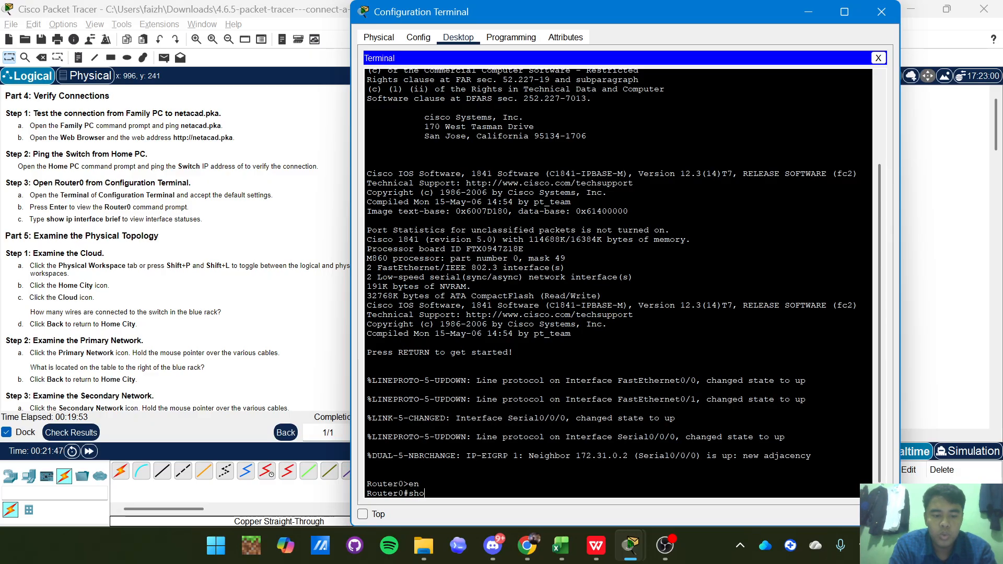
pyautogui.write('w ip interface')
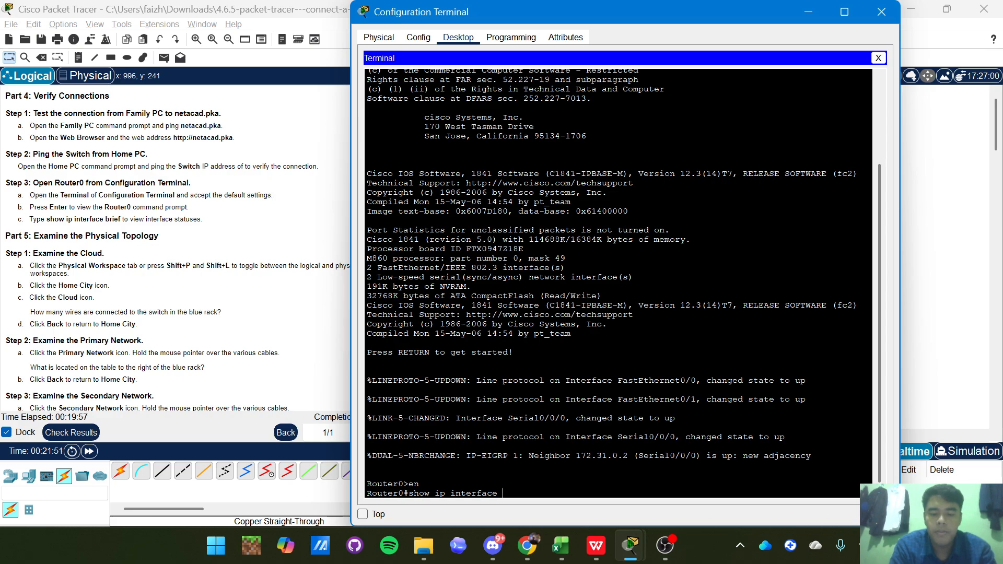
pyautogui.write(' brief')
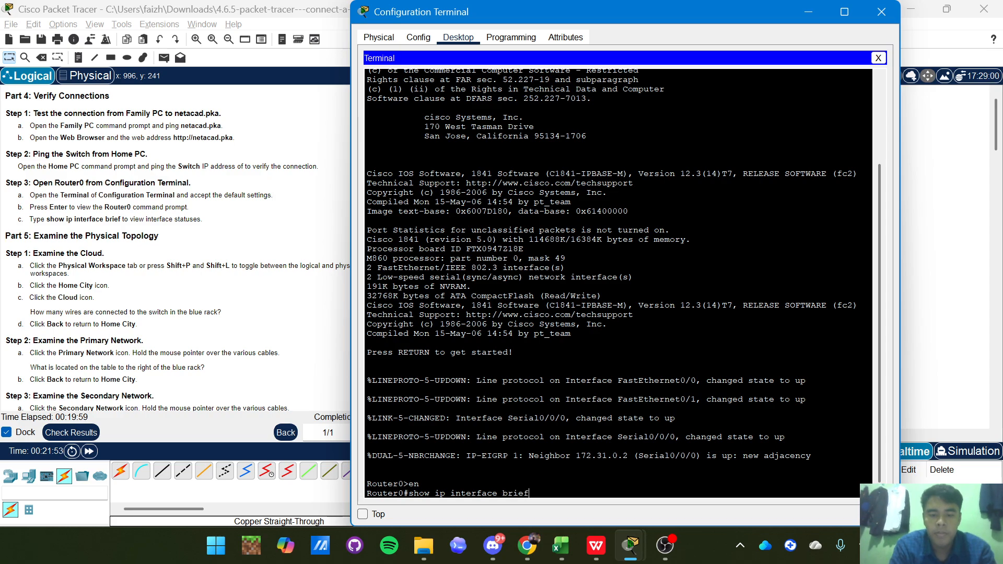
pyautogui.press('Return')
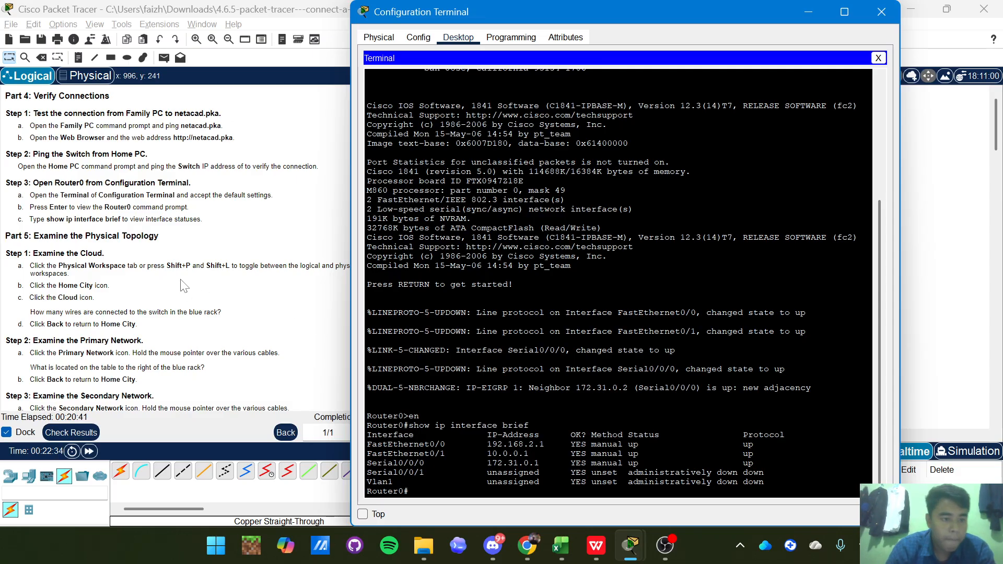
pyautogui.scroll(-1, 183, 284)
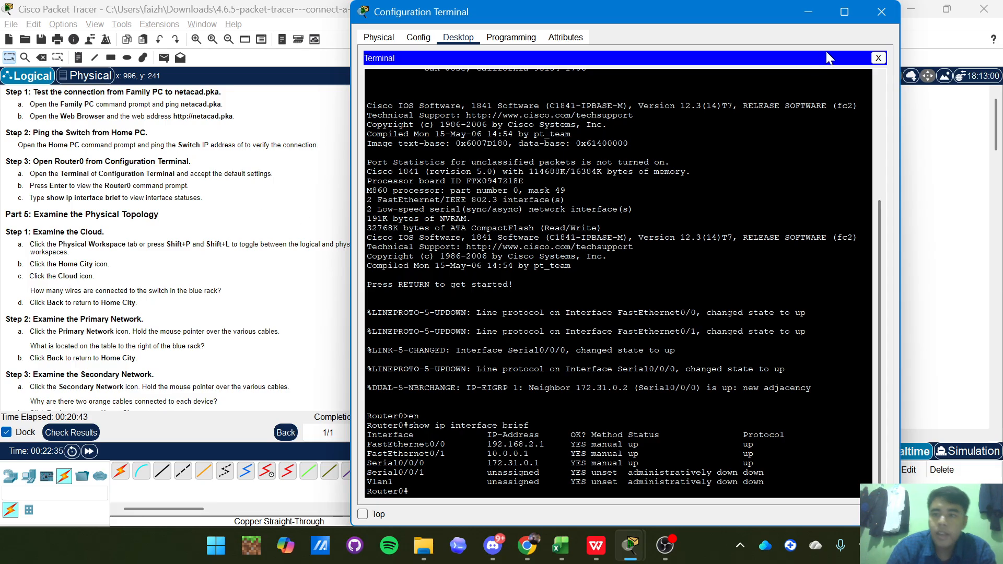
pyautogui.click(878, 12)
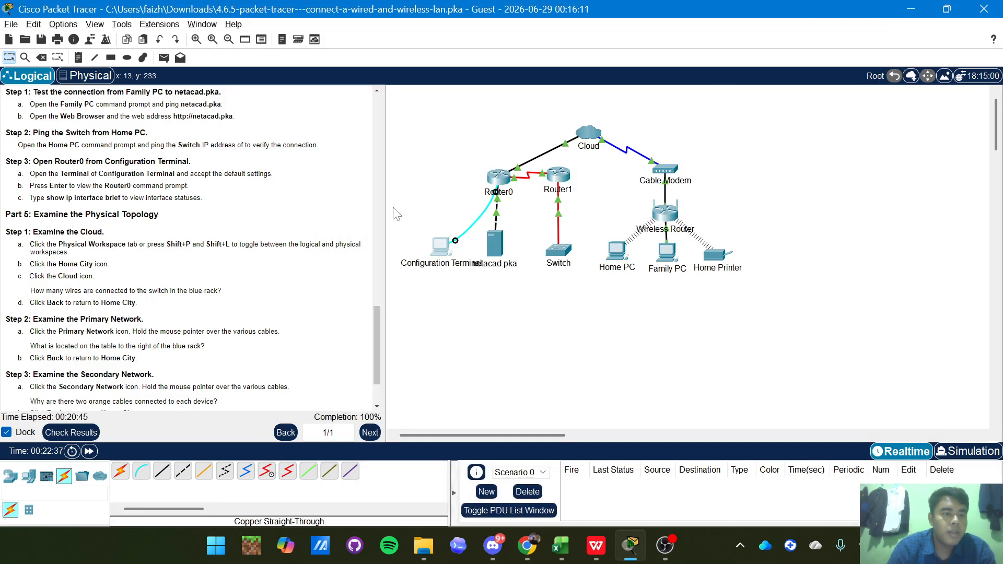
# Review the Part 5 instructions, switch to the physical workspace and open the Cloud site in Home City
pyautogui.scroll(-2, 81, 293)
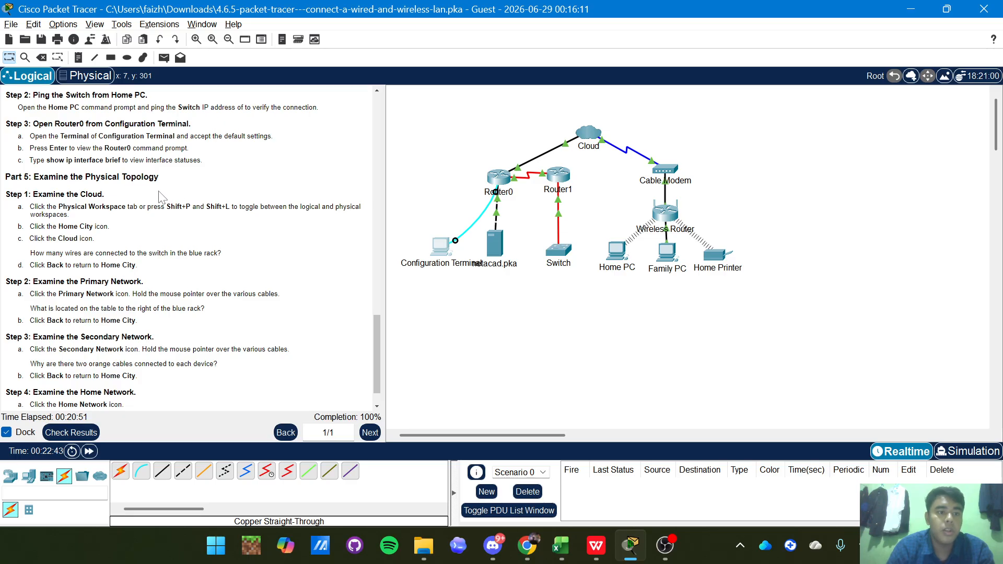
pyautogui.scroll(-2, 162, 198)
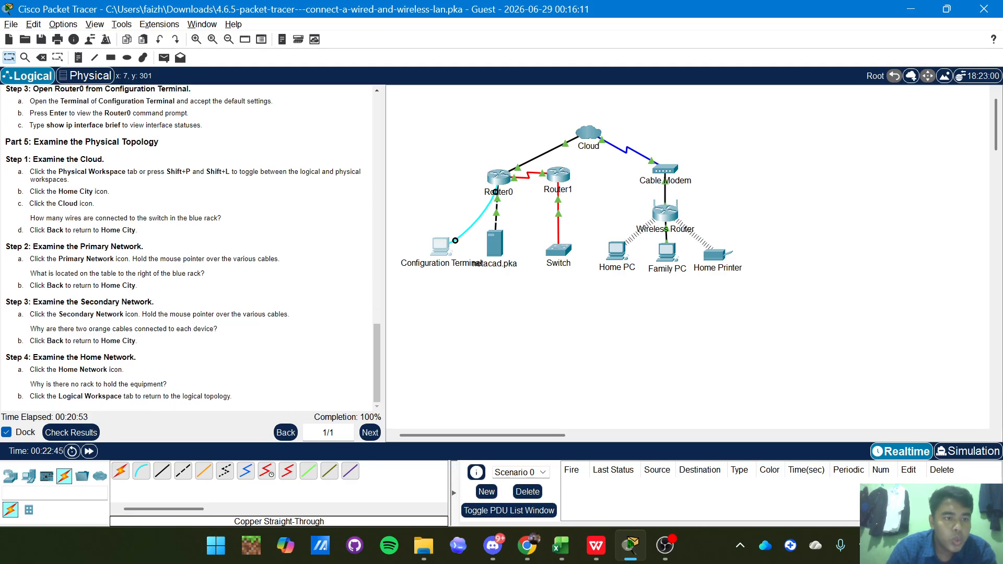
pyautogui.scroll(1, 78, 198)
pyautogui.scroll(-2, 78, 197)
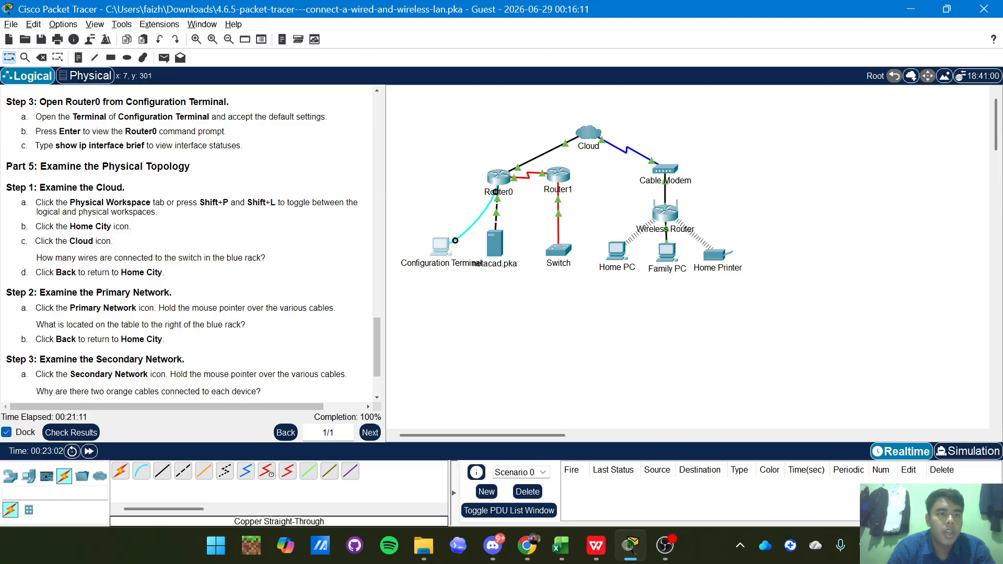
pyautogui.click(87, 76)
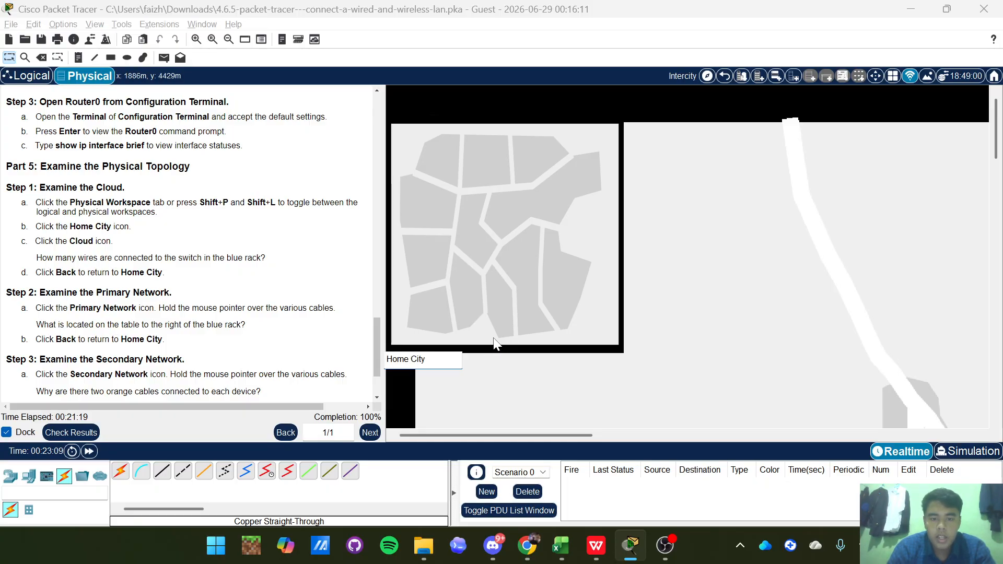
pyautogui.click(485, 276)
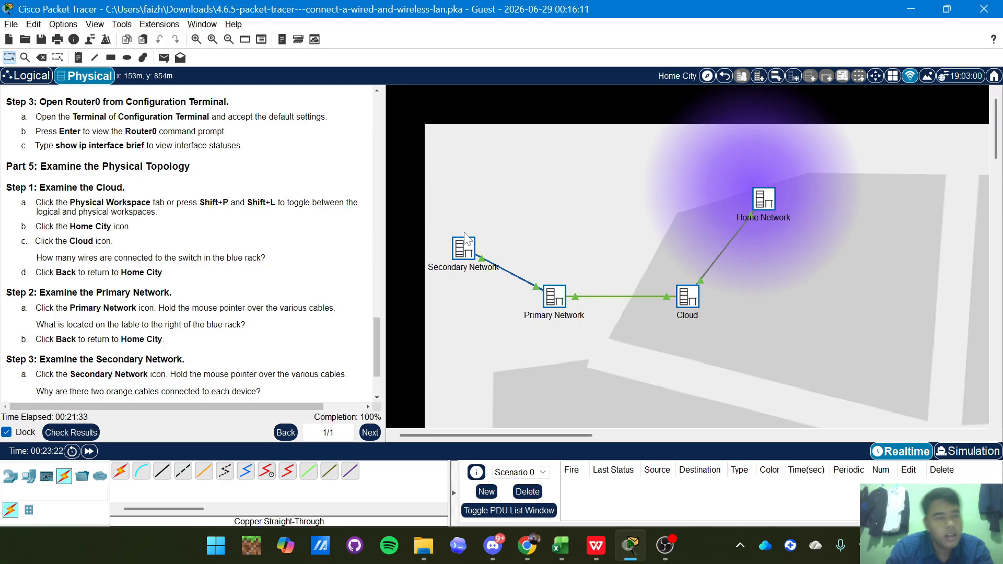
pyautogui.click(694, 296)
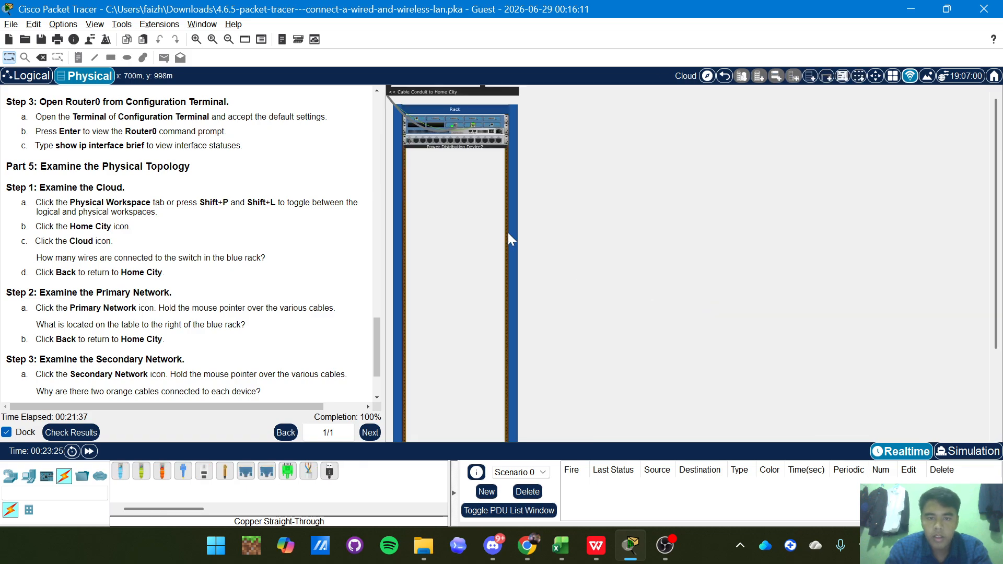
# Examine the wires connected to the device in the Cloud's blue rack and return to Home City
pyautogui.click(508, 233)
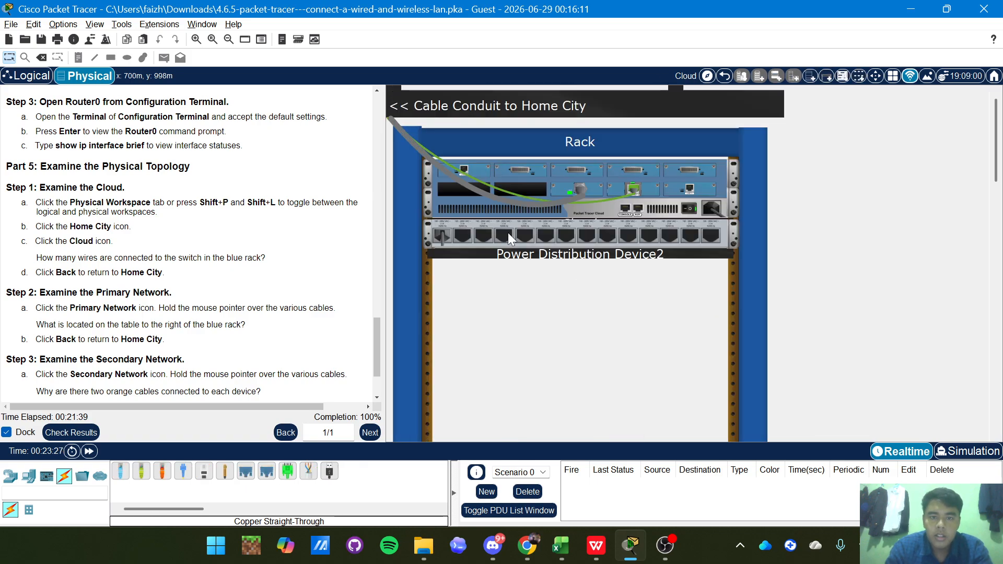
pyautogui.scroll(-1, 508, 233)
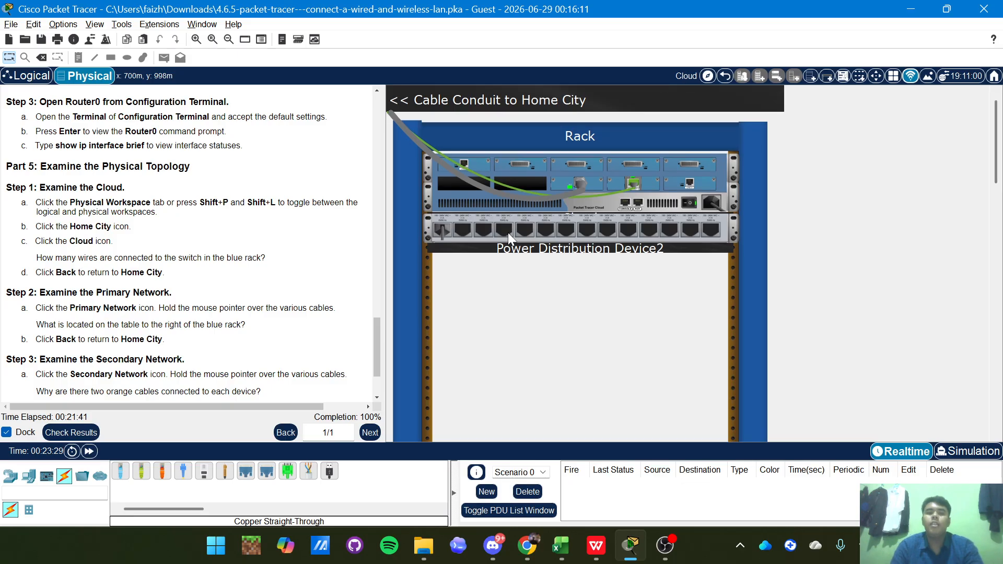
pyautogui.scroll(-2, 507, 233)
pyautogui.scroll(2, 508, 233)
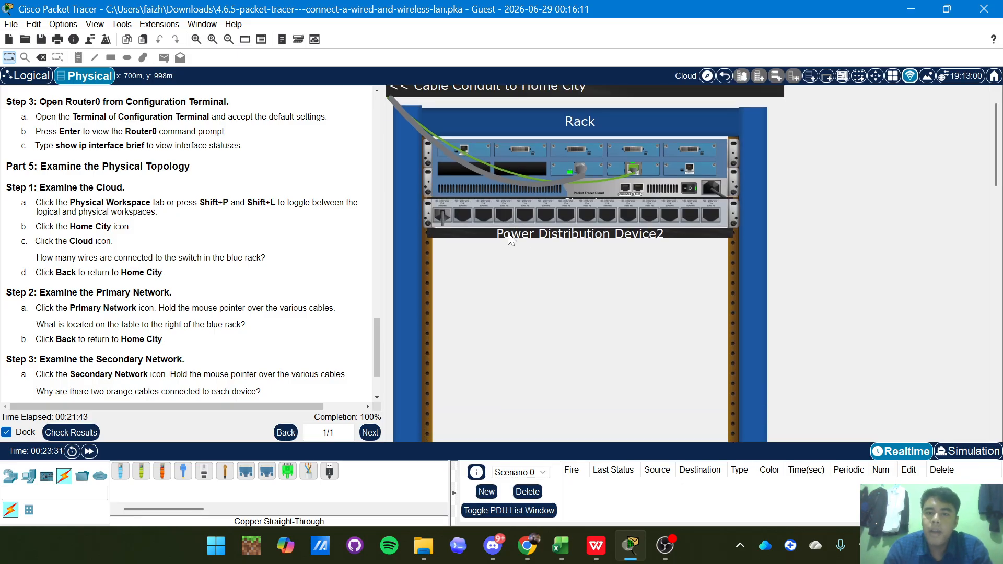
pyautogui.scroll(-4, 508, 233)
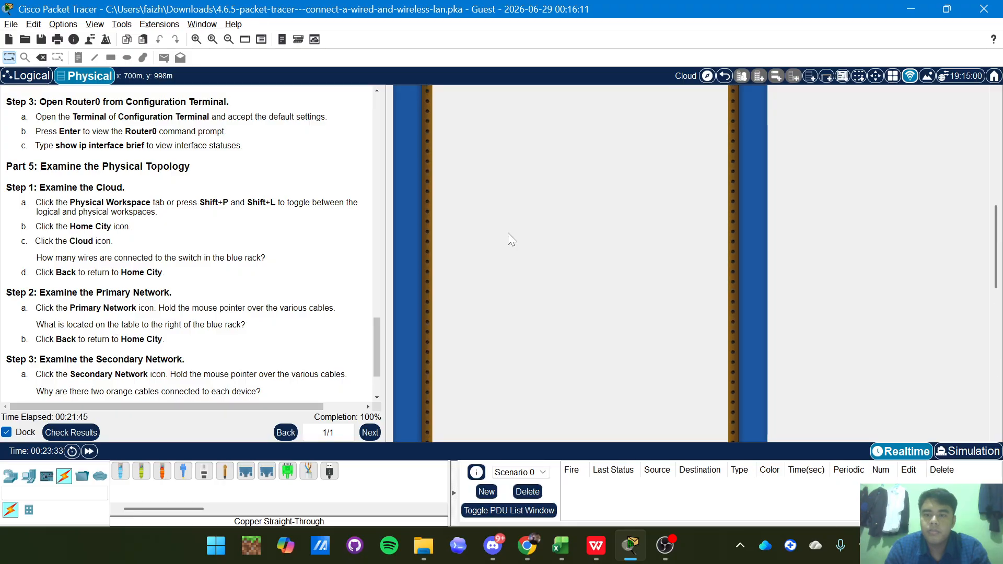
pyautogui.scroll(5, 508, 233)
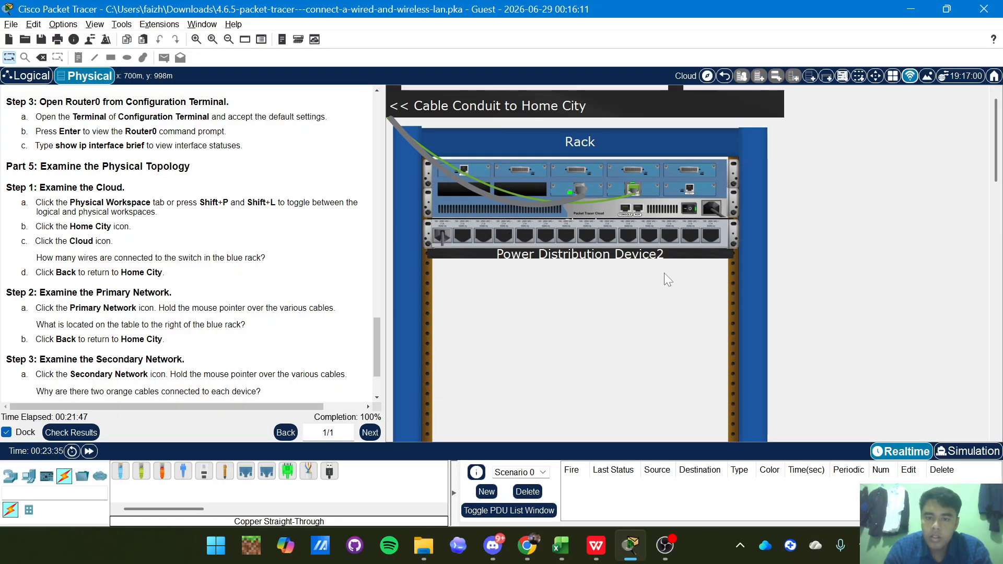
pyautogui.scroll(-1, 665, 273)
pyautogui.scroll(1, 664, 273)
pyautogui.scroll(-2, 663, 272)
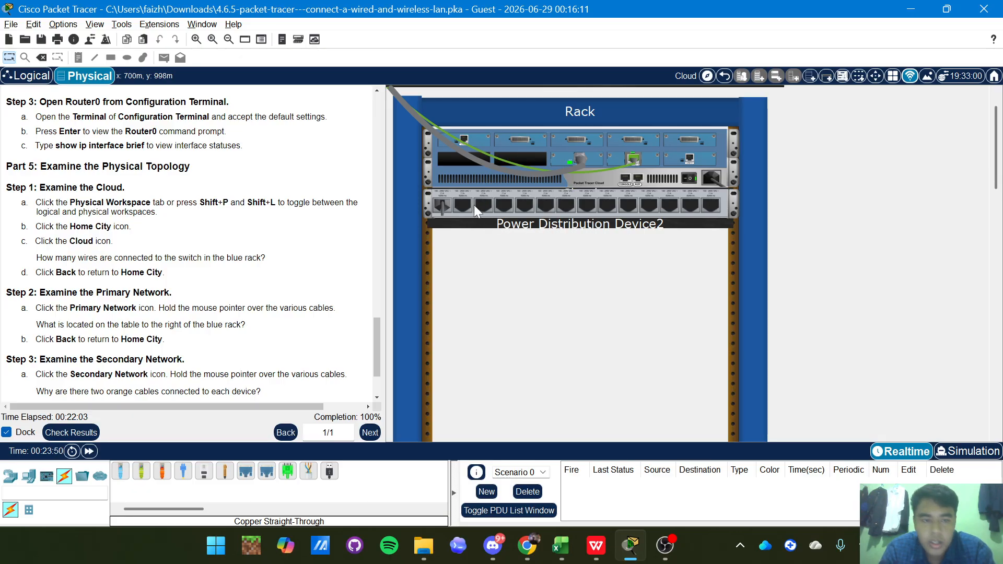
pyautogui.scroll(3, 553, 227)
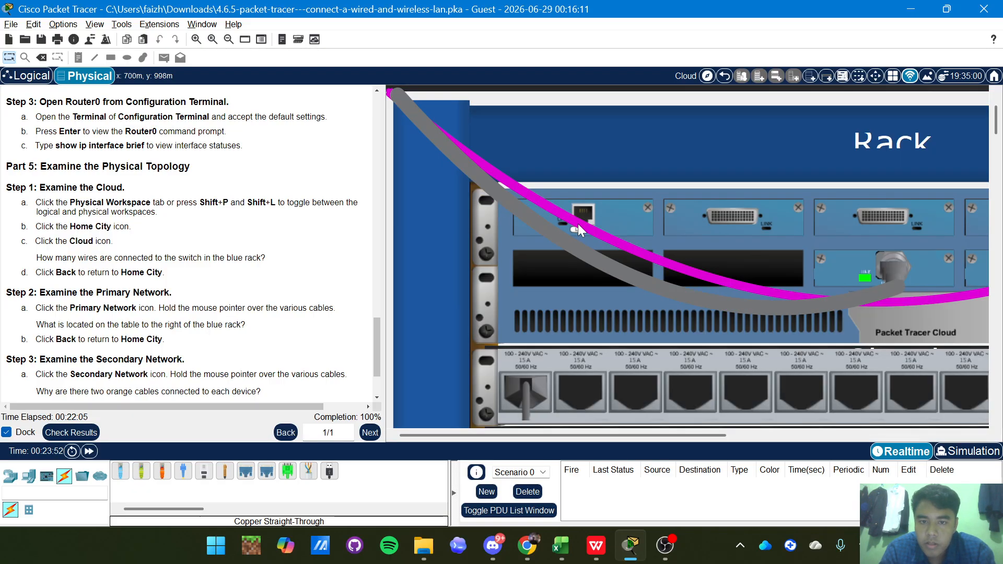
pyautogui.scroll(-3, 604, 230)
pyautogui.scroll(5, 590, 199)
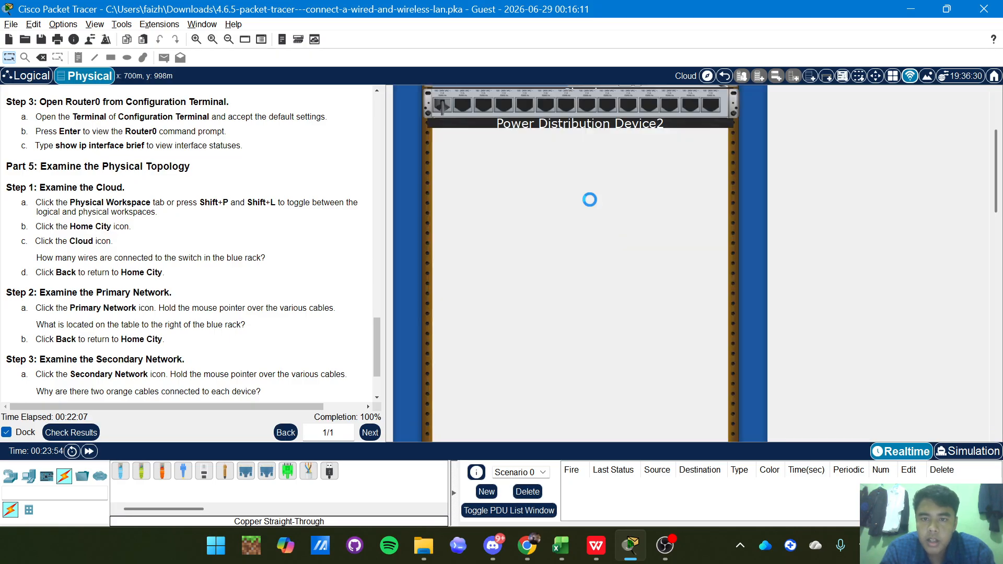
pyautogui.hscroll(5, 665, 214)
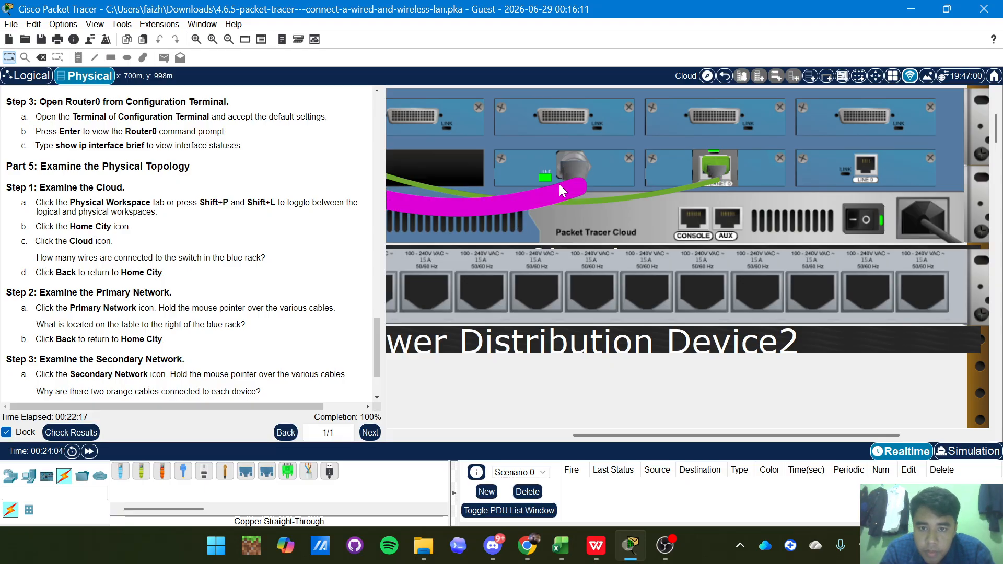
pyautogui.scroll(-3, 559, 184)
pyautogui.scroll(3, 560, 162)
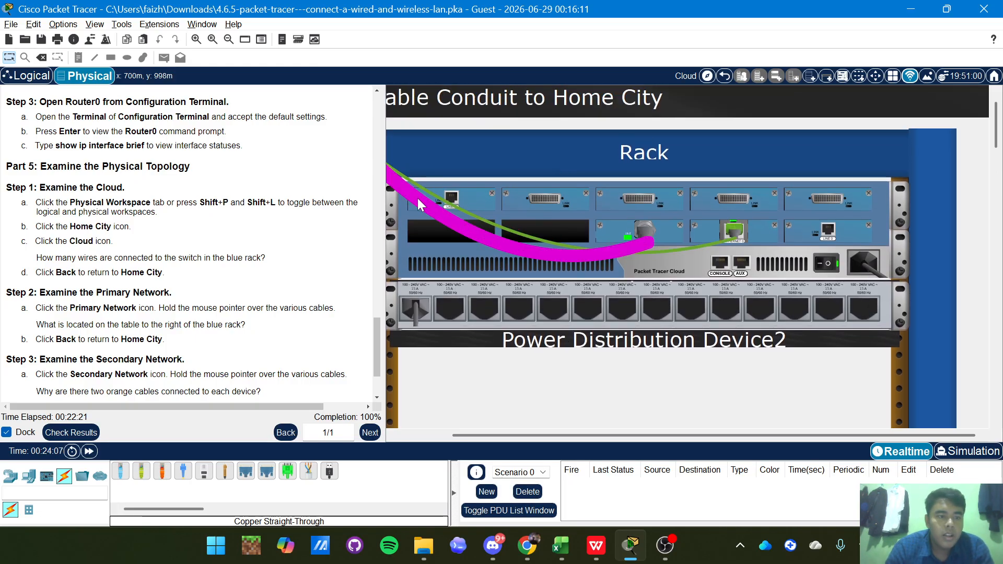
pyautogui.scroll(-2, 556, 218)
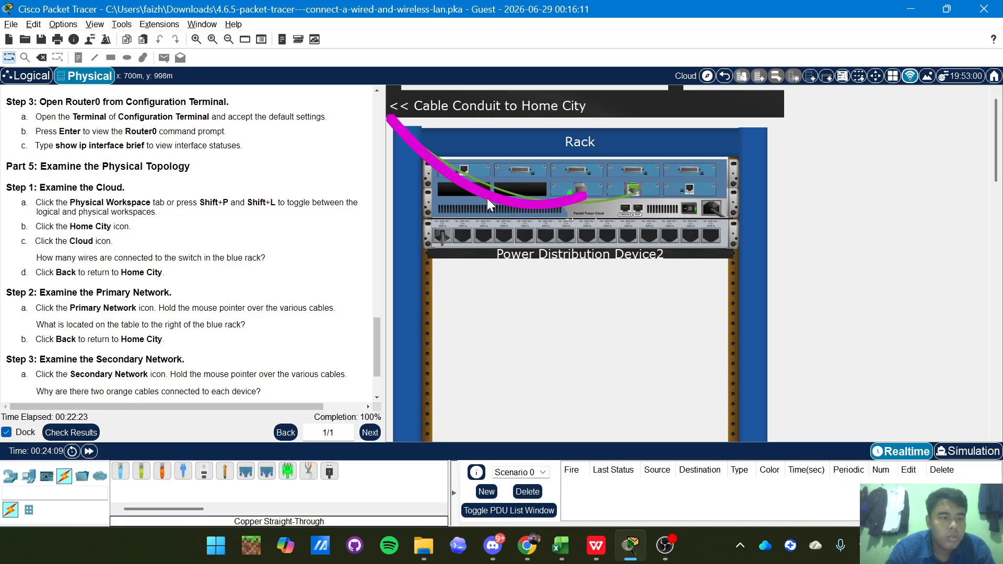
pyautogui.click(724, 77)
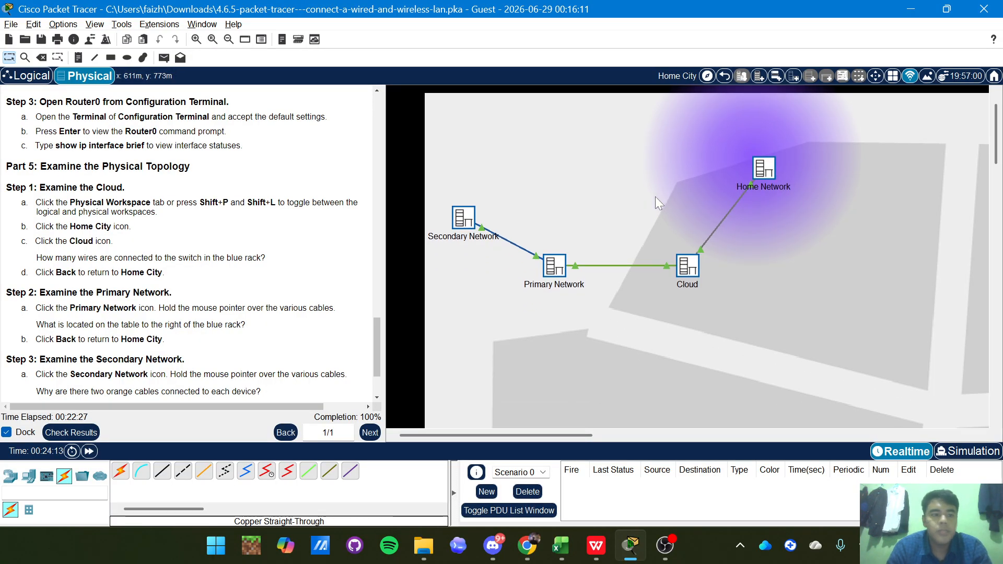
# Open the Primary Network and follow the cables from the blue rack to the neighbouring table
pyautogui.scroll(-3, 141, 342)
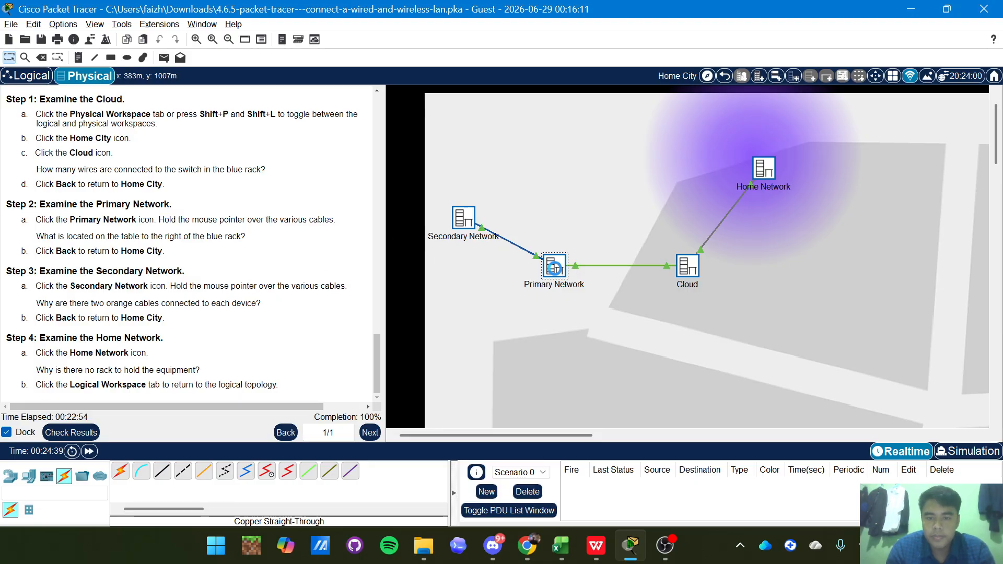
pyautogui.click(556, 269)
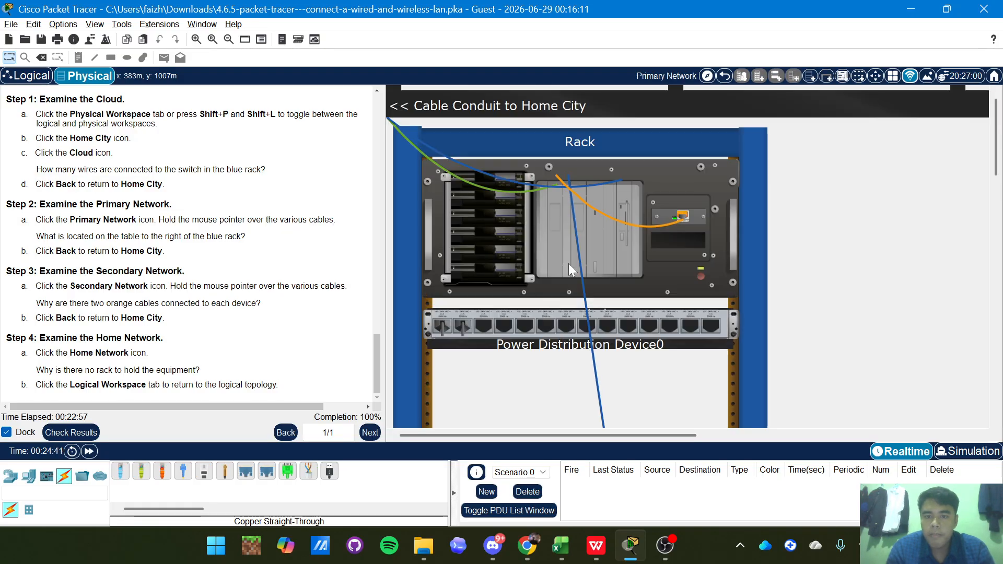
pyautogui.scroll(-1, 568, 263)
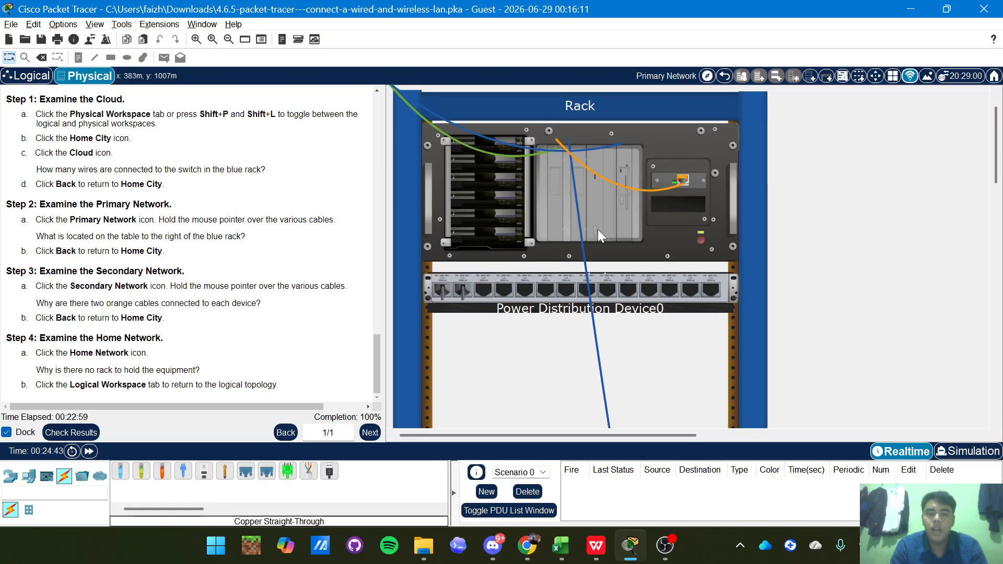
pyautogui.scroll(-2, 610, 269)
pyautogui.scroll(-2, 694, 206)
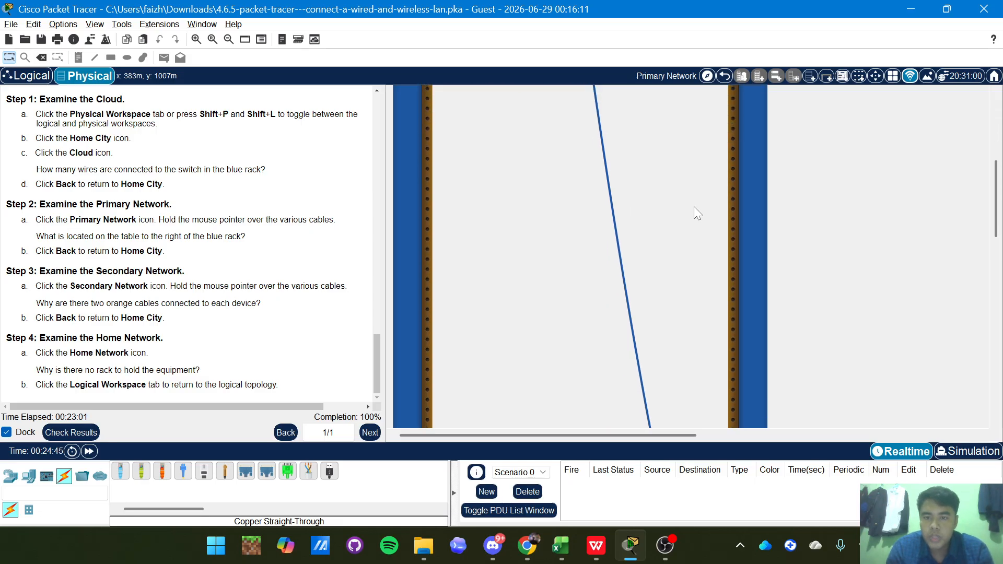
pyautogui.scroll(-3, 694, 208)
pyautogui.hscroll(4, 694, 207)
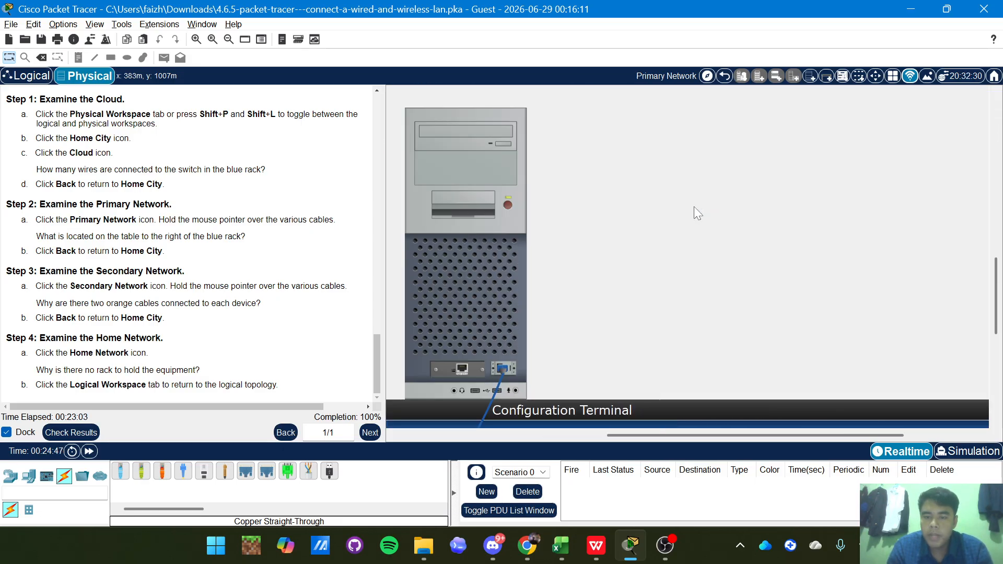
# Examine what is located on the table beside the Primary Network's blue rack and return to Home City
pyautogui.scroll(-1, 694, 205)
pyautogui.scroll(-3, 694, 206)
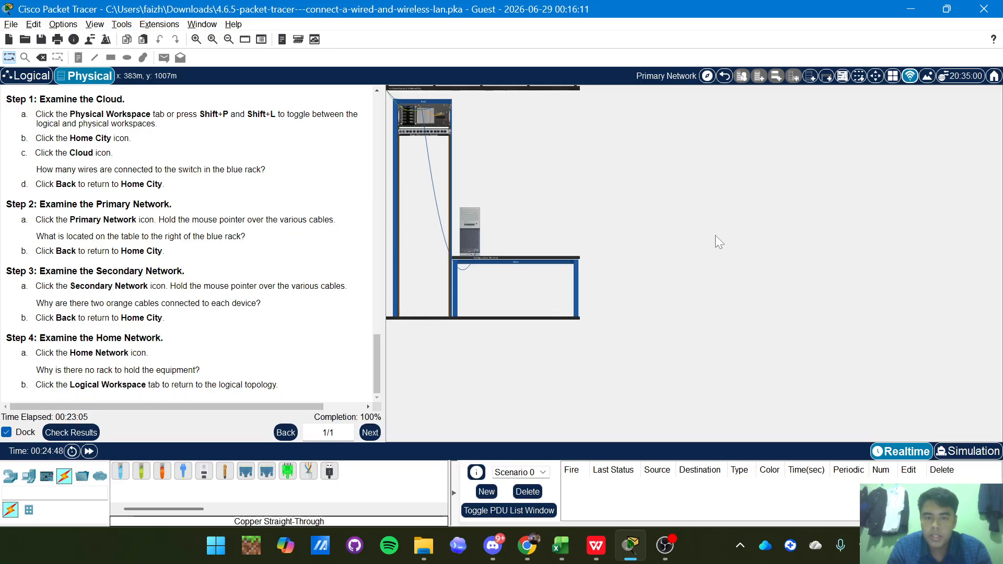
pyautogui.scroll(4, 715, 235)
pyautogui.scroll(-5, 723, 283)
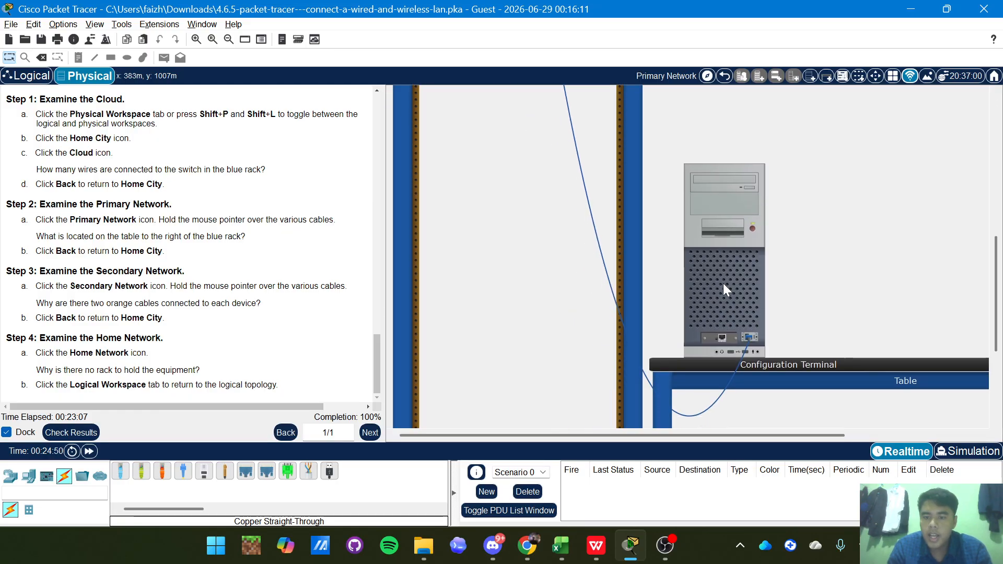
pyautogui.hscroll(4, 724, 286)
pyautogui.scroll(-1, 725, 287)
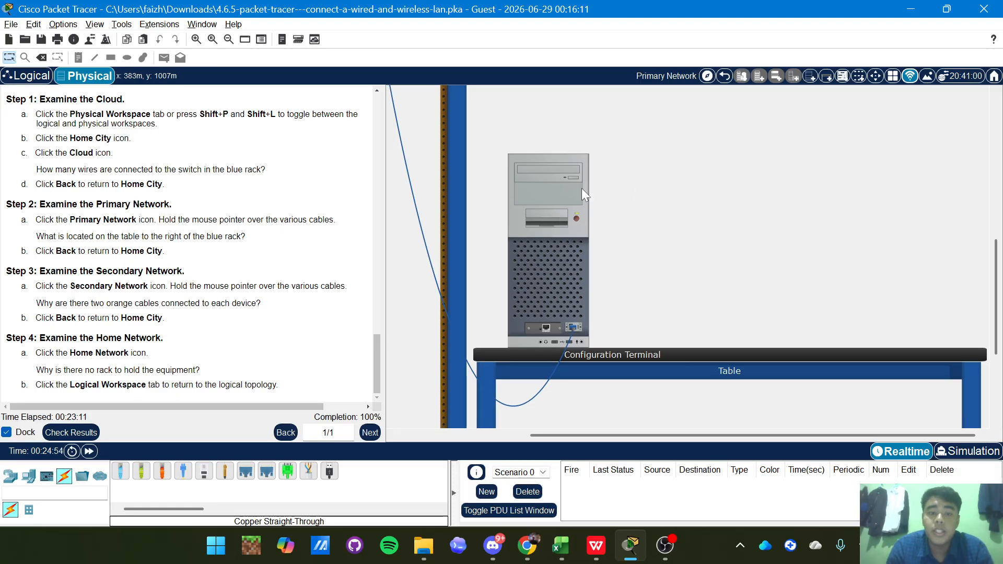
pyautogui.scroll(-3, 581, 188)
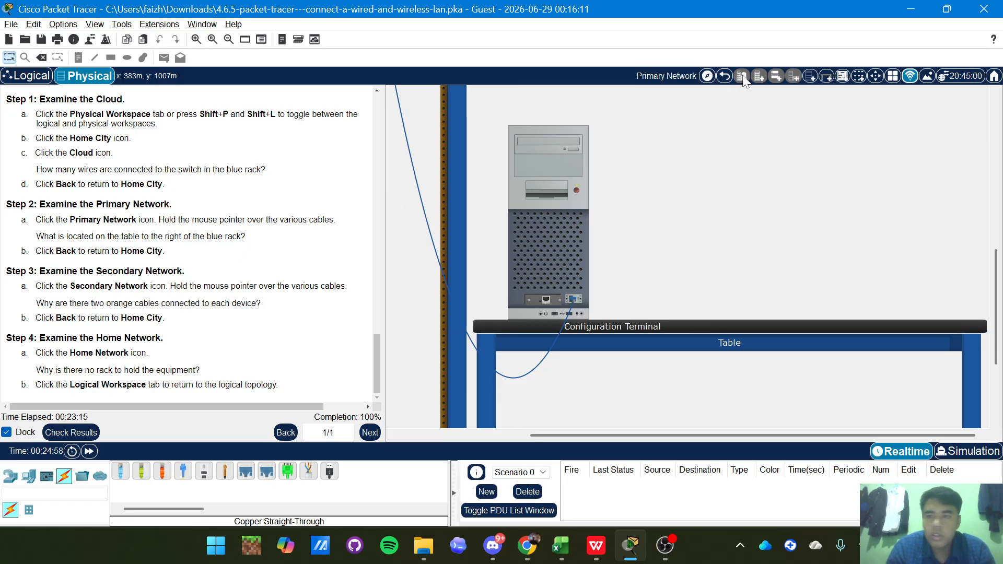
pyautogui.click(724, 77)
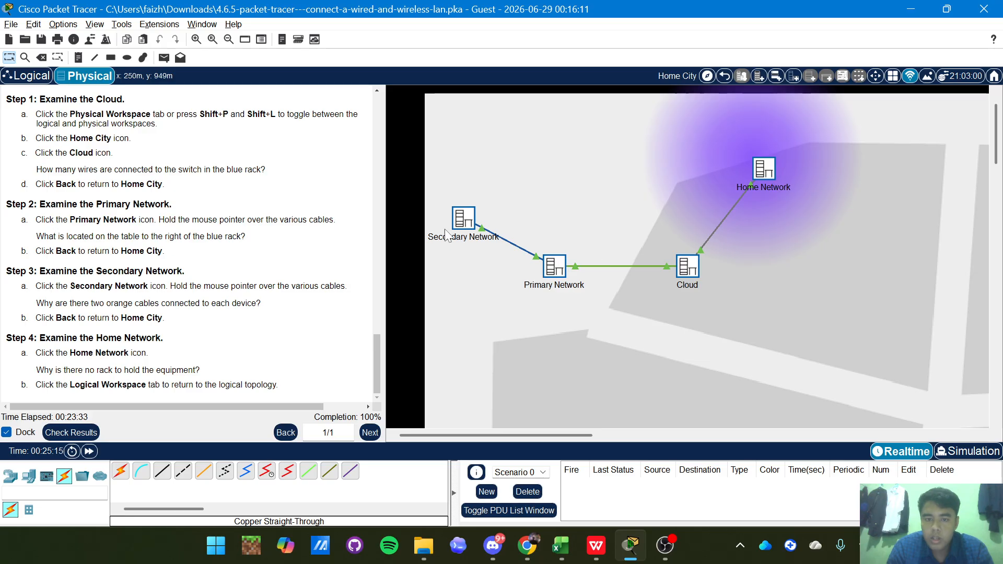
# Open the Secondary Network and examine the devices and cables in its blue rack
pyautogui.click(461, 222)
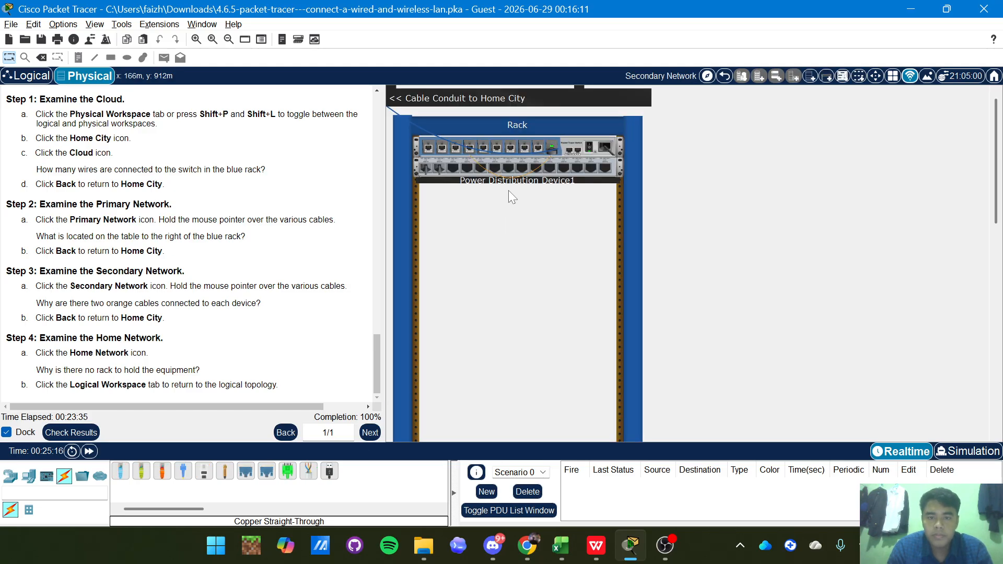
pyautogui.scroll(-1, 509, 192)
pyautogui.scroll(5, 509, 191)
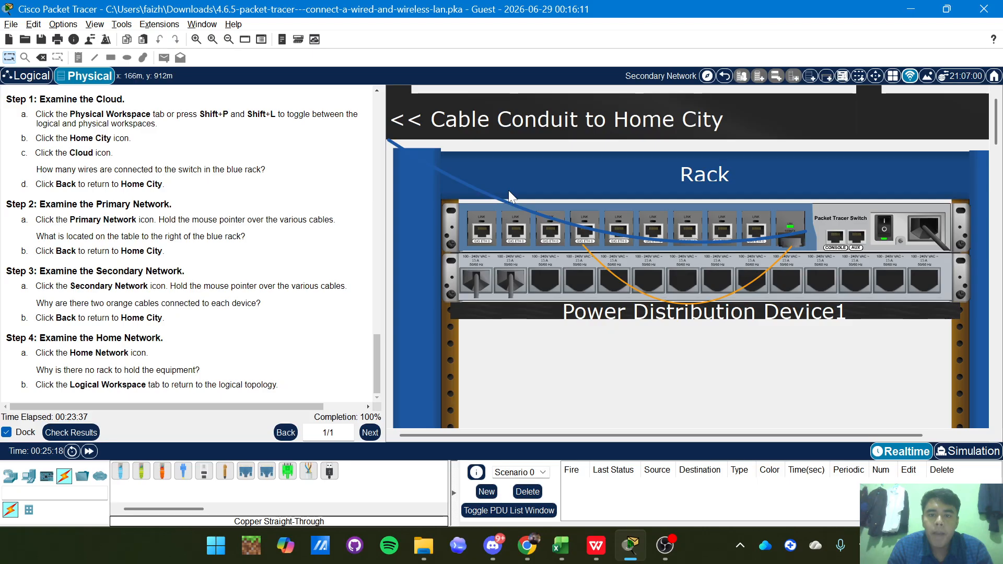
pyautogui.hscroll(2, 509, 190)
pyautogui.scroll(2, 604, 231)
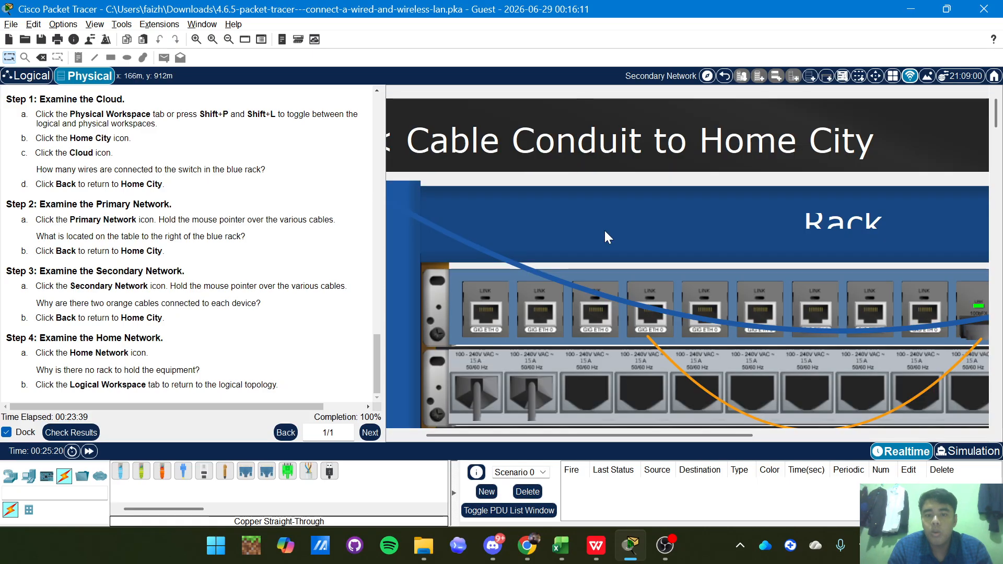
pyautogui.scroll(-1, 604, 231)
pyautogui.hscroll(1, 604, 231)
pyautogui.scroll(-3, 528, 249)
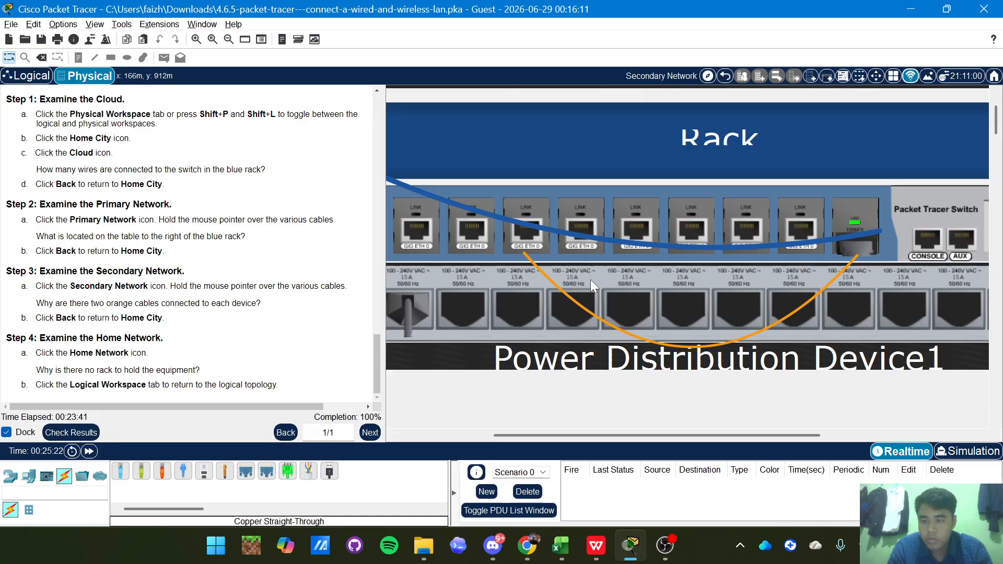
# Trace the blue and orange cables on the Secondary Network's rack devices and return to Home City
pyautogui.hscroll(2, 705, 248)
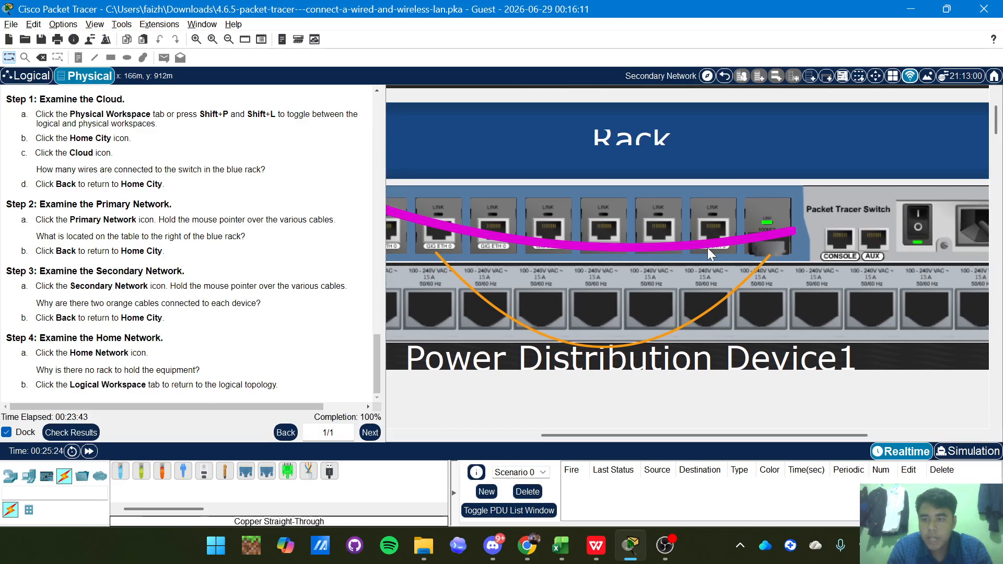
pyautogui.hscroll(-1, 666, 261)
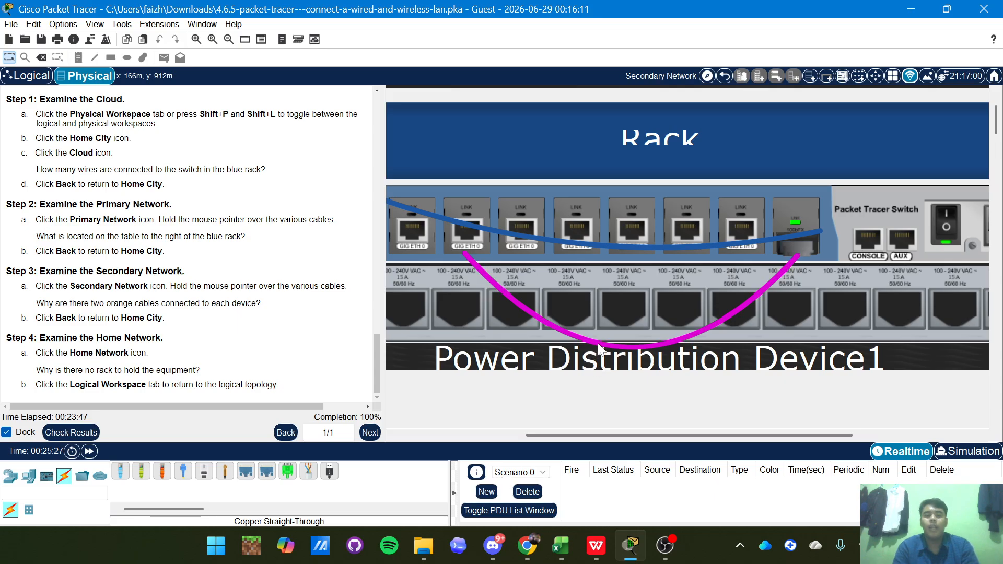
pyautogui.moveTo(599, 348)
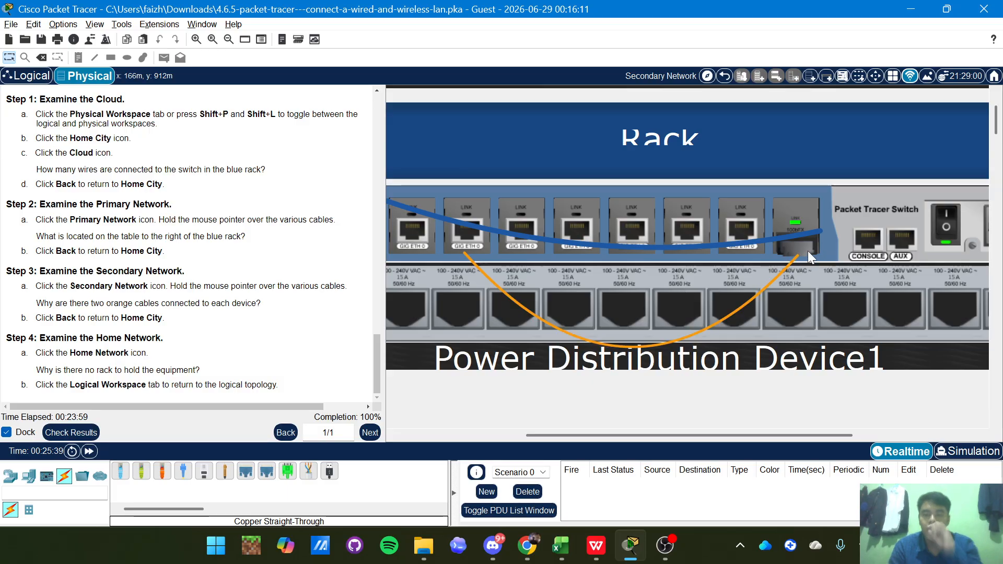
pyautogui.moveTo(809, 252)
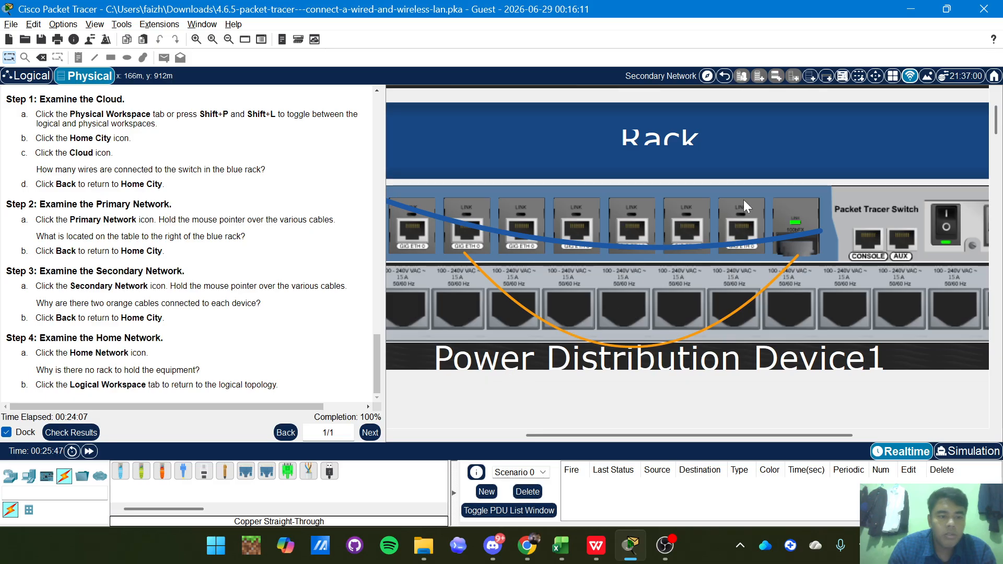
pyautogui.click(725, 76)
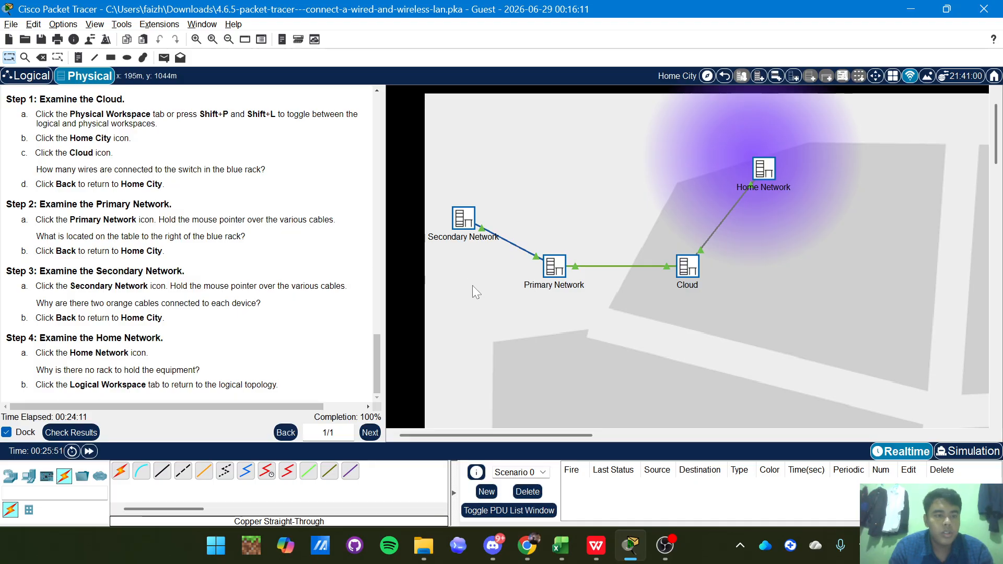
# Open the Home Network from Home City and survey how its equipment is laid out
pyautogui.scroll(-2, 473, 286)
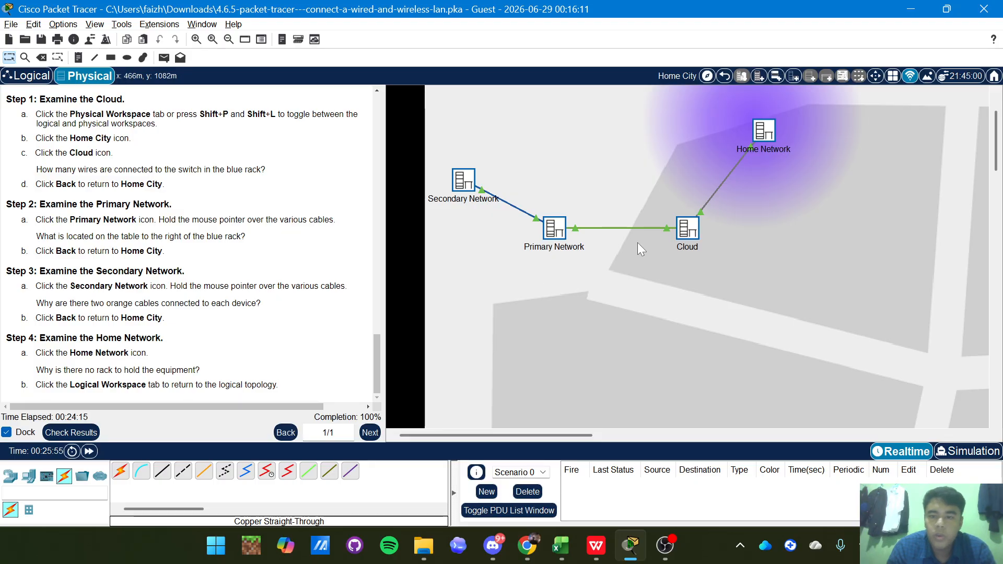
pyautogui.click(763, 136)
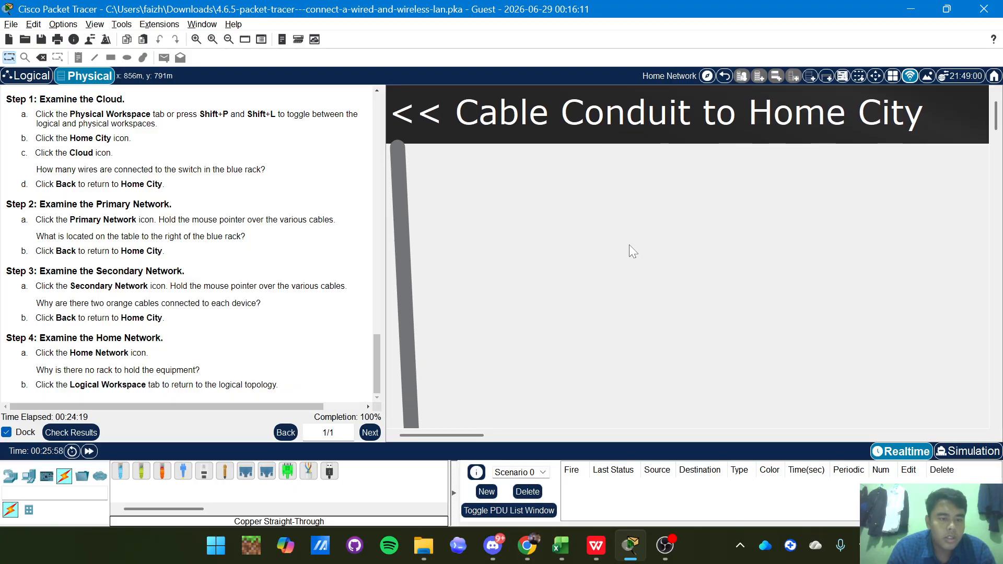
pyautogui.scroll(-3, 629, 245)
pyautogui.scroll(-1, 629, 251)
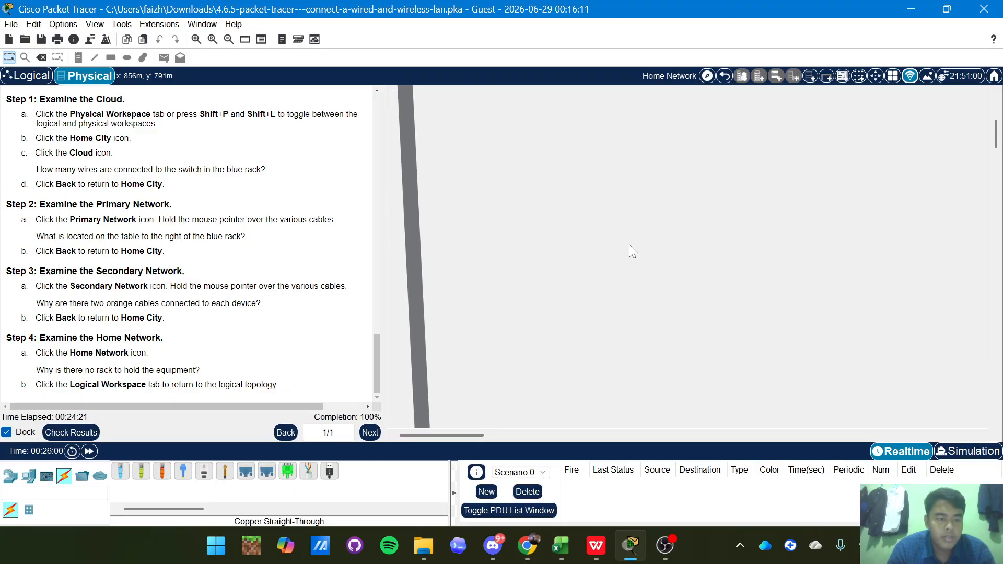
pyautogui.scroll(-3, 629, 246)
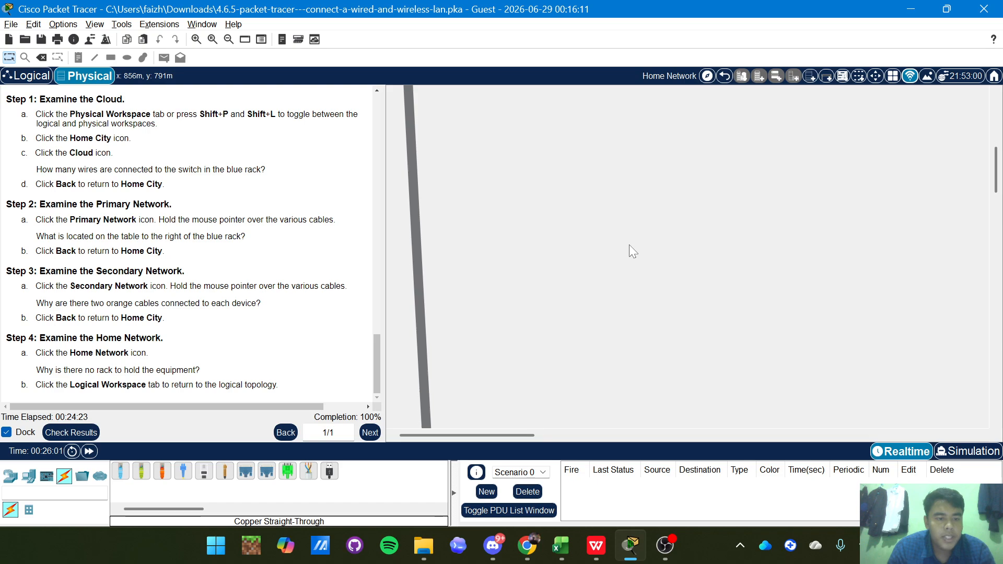
pyautogui.scroll(-8, 629, 244)
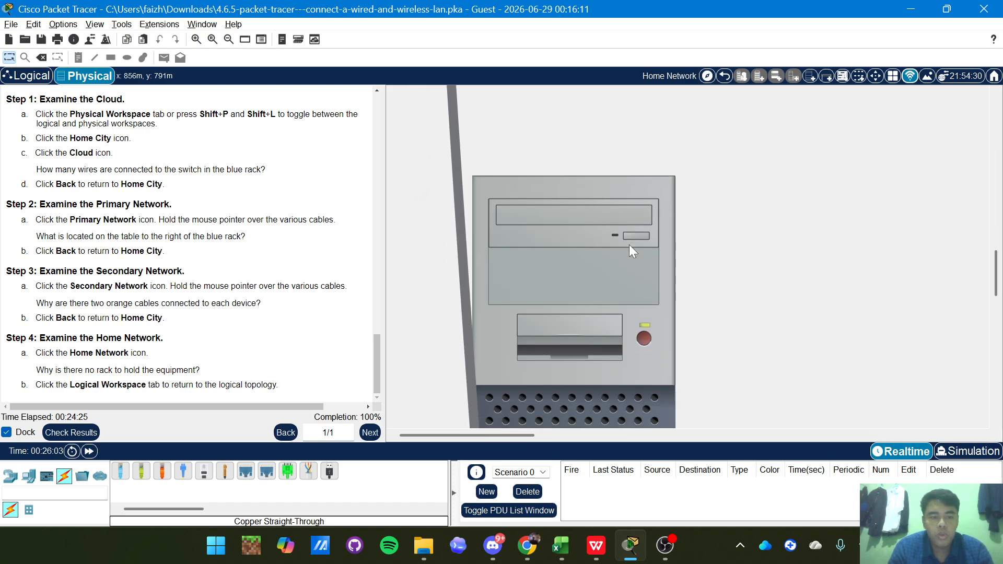
pyautogui.scroll(7, 629, 244)
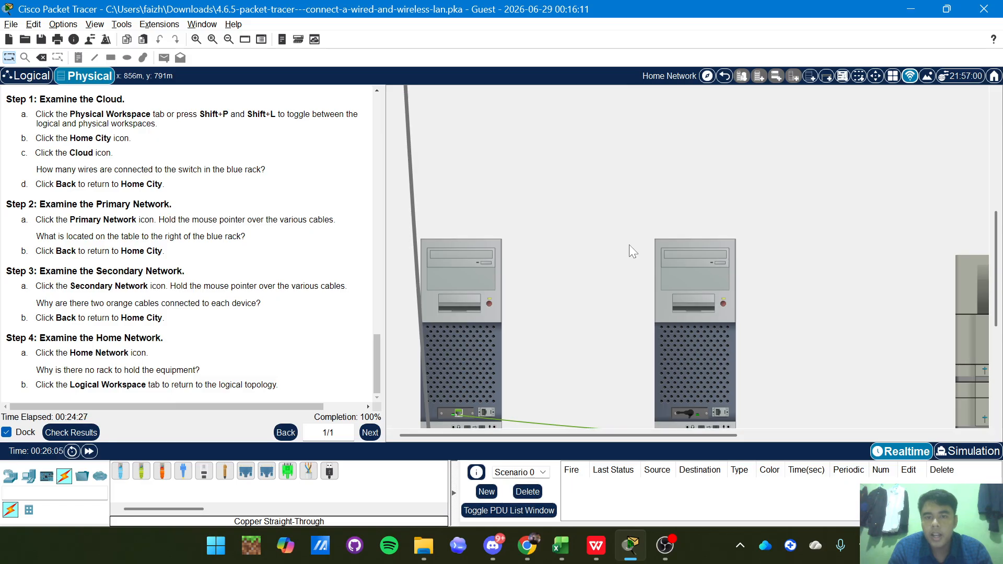
pyautogui.scroll(-5, 629, 245)
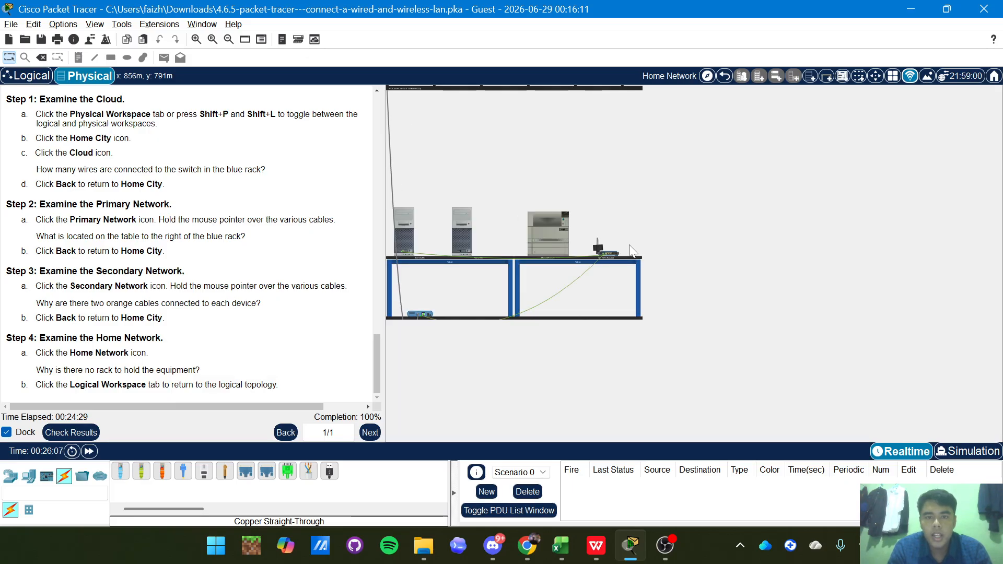
# Examine the Family PC and Home PC on the Home Network's table and the cable attached to them
pyautogui.scroll(5, 630, 252)
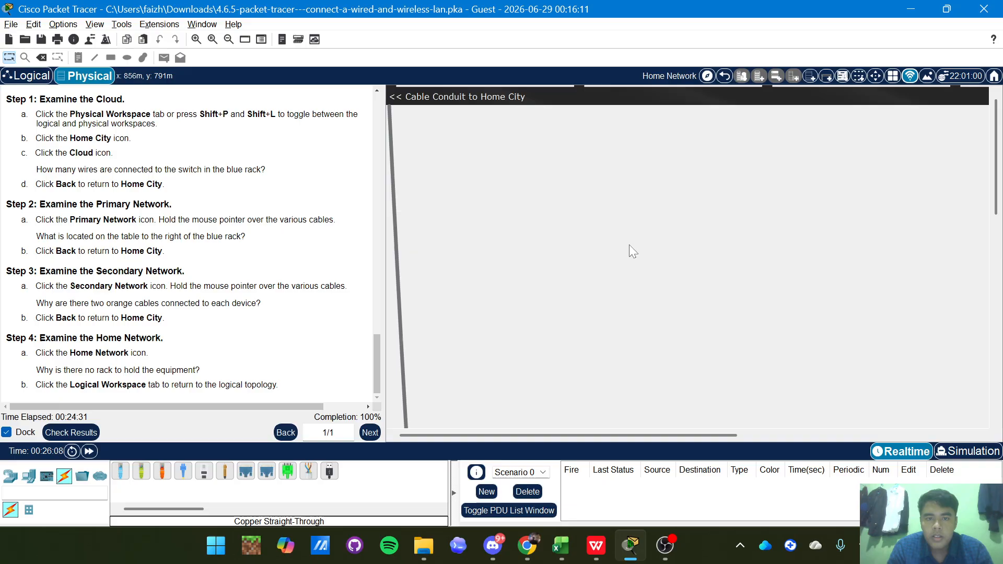
pyautogui.scroll(-4, 629, 245)
pyautogui.scroll(2, 629, 245)
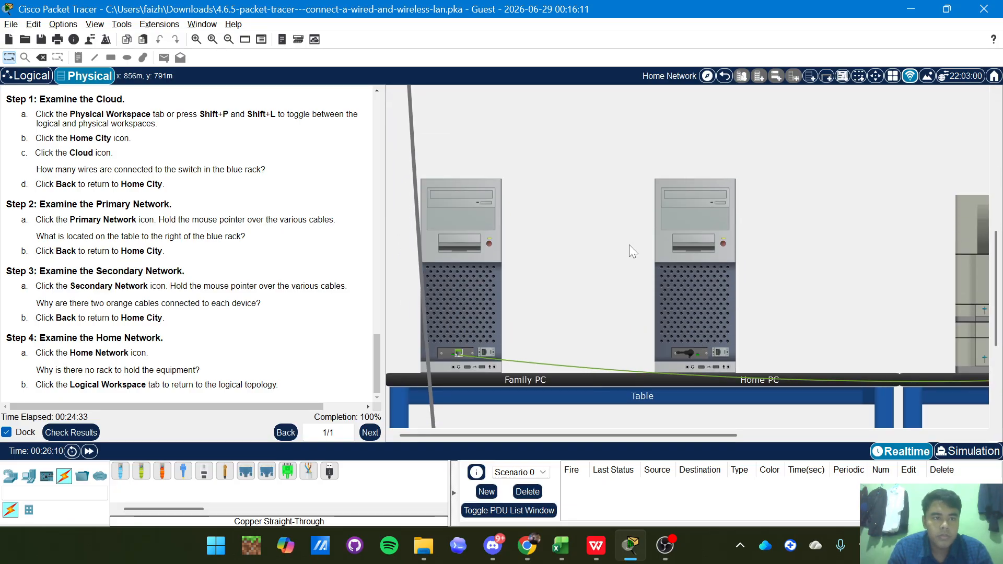
pyautogui.scroll(-2, 629, 251)
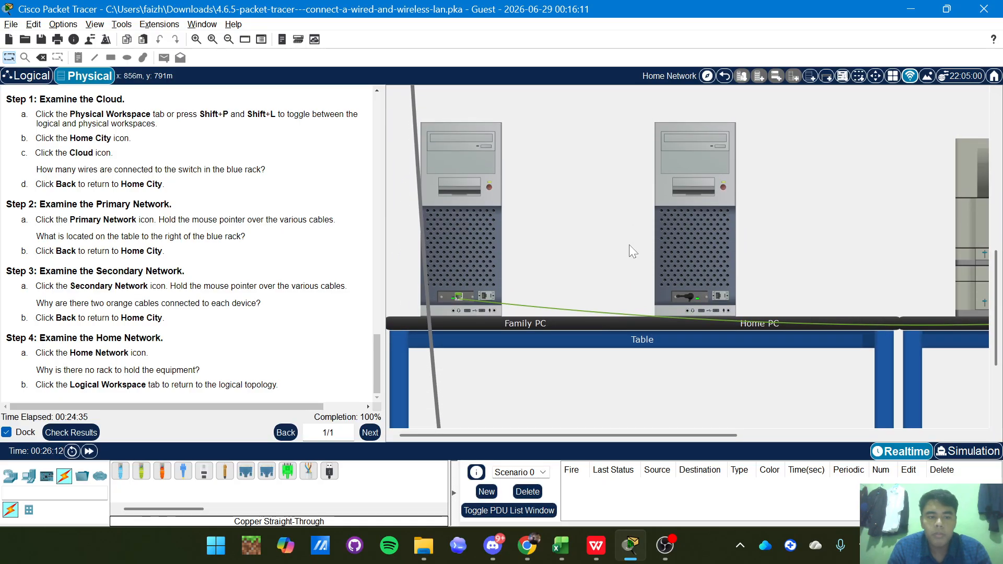
pyautogui.scroll(-1, 629, 251)
pyautogui.hscroll(4, 630, 251)
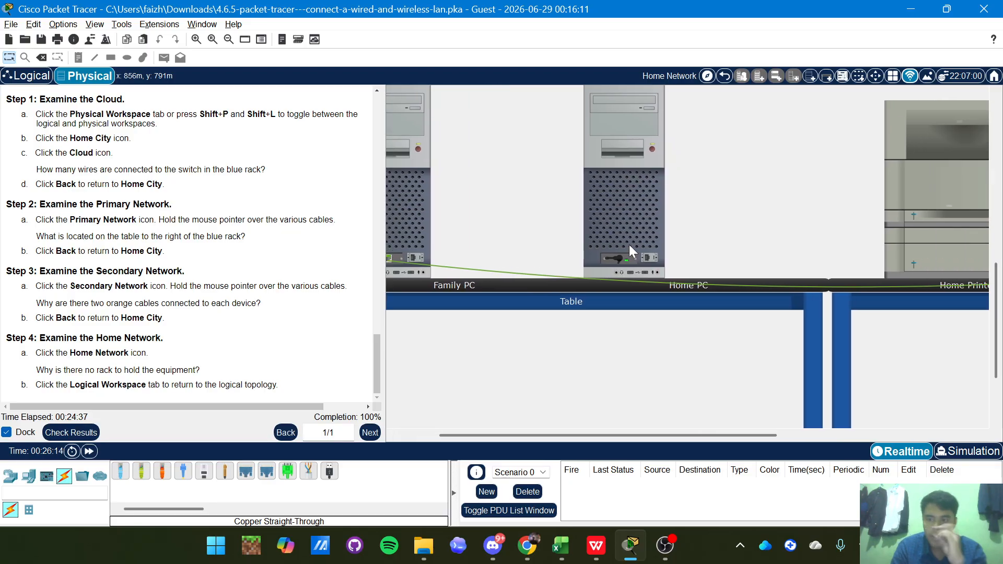
pyautogui.hscroll(-4, 629, 244)
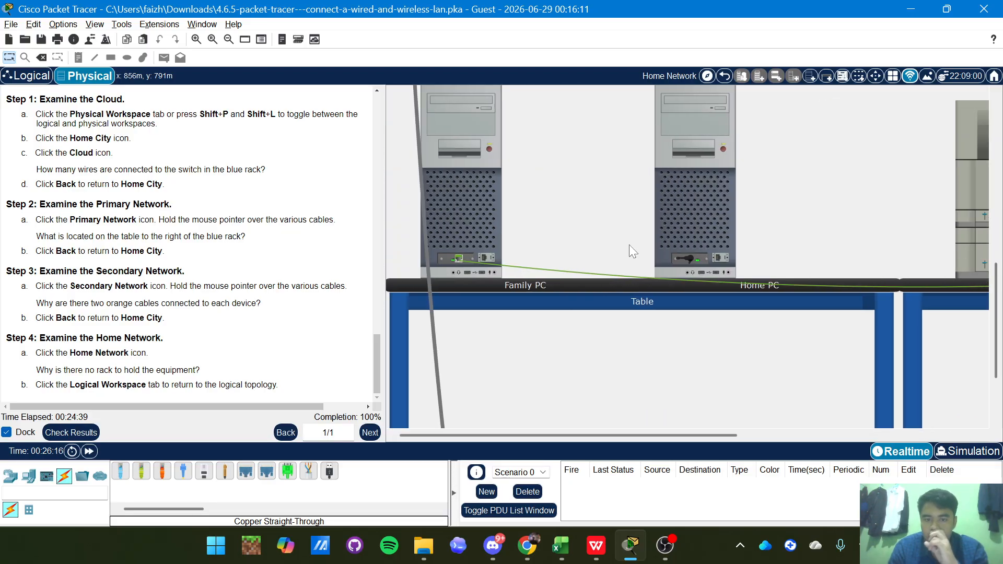
# Examine the Home Printer and Wireless Router on the second table and the modem beneath the Family PC's table
pyautogui.hscroll(4, 629, 245)
pyautogui.scroll(-3, 630, 244)
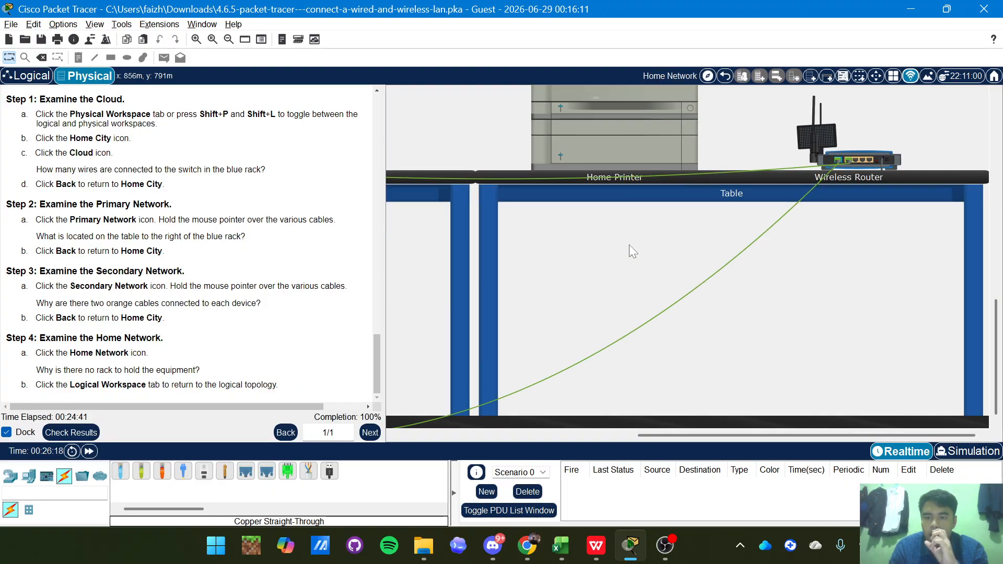
pyautogui.hscroll(-5, 630, 245)
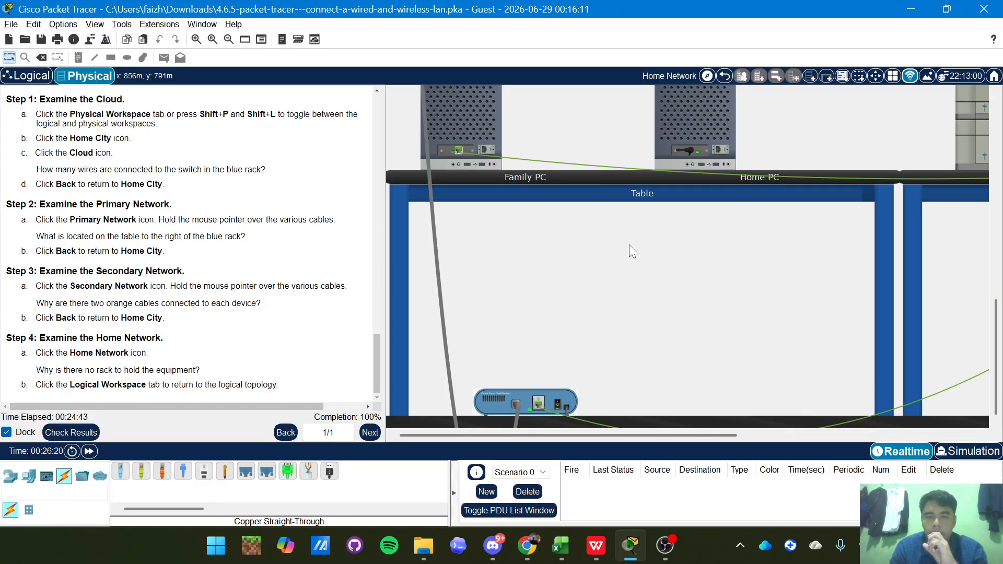
pyautogui.scroll(3, 629, 244)
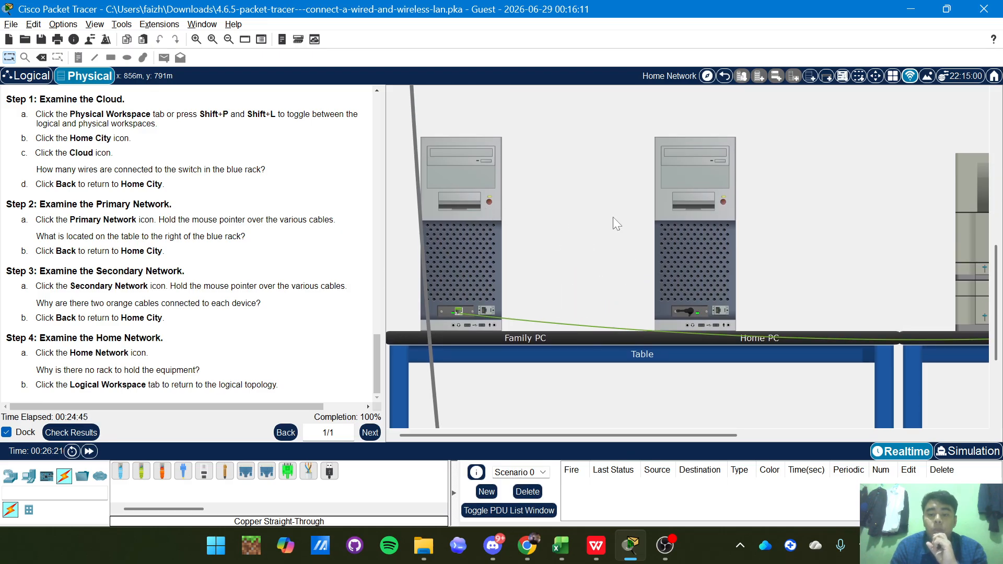
pyautogui.hscroll(5, 695, 225)
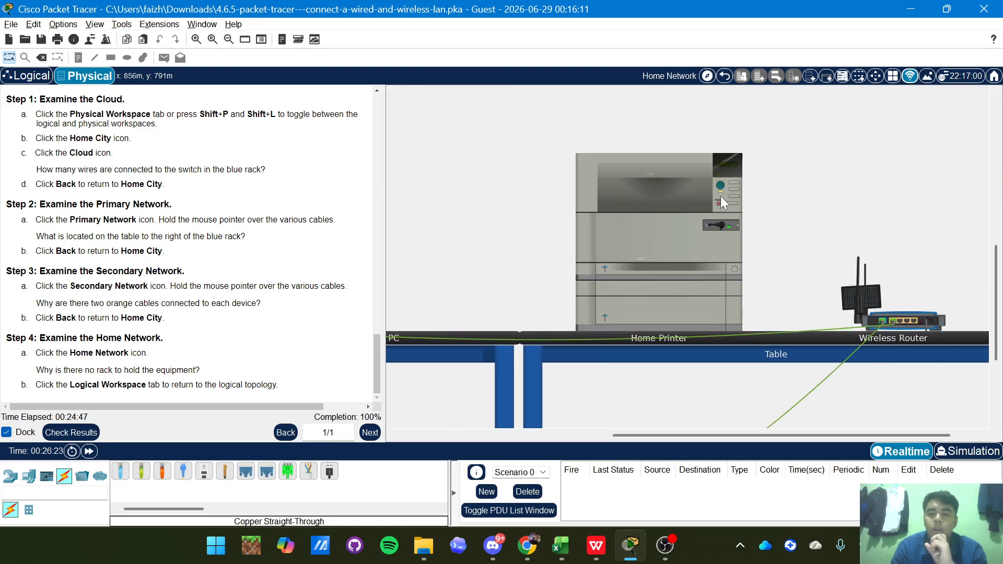
pyautogui.hscroll(2, 721, 197)
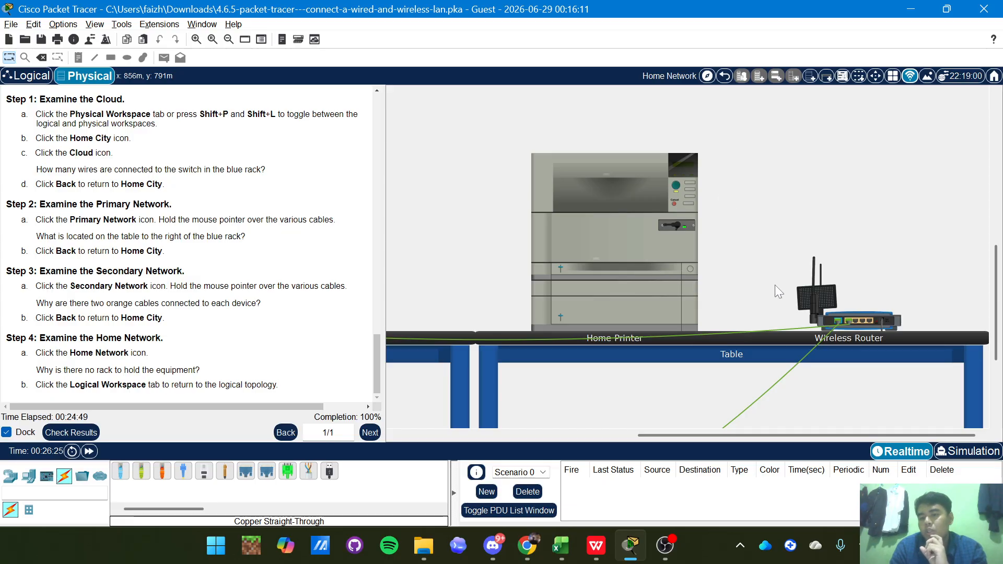
pyautogui.scroll(-3, 787, 290)
pyautogui.hscroll(-5, 787, 290)
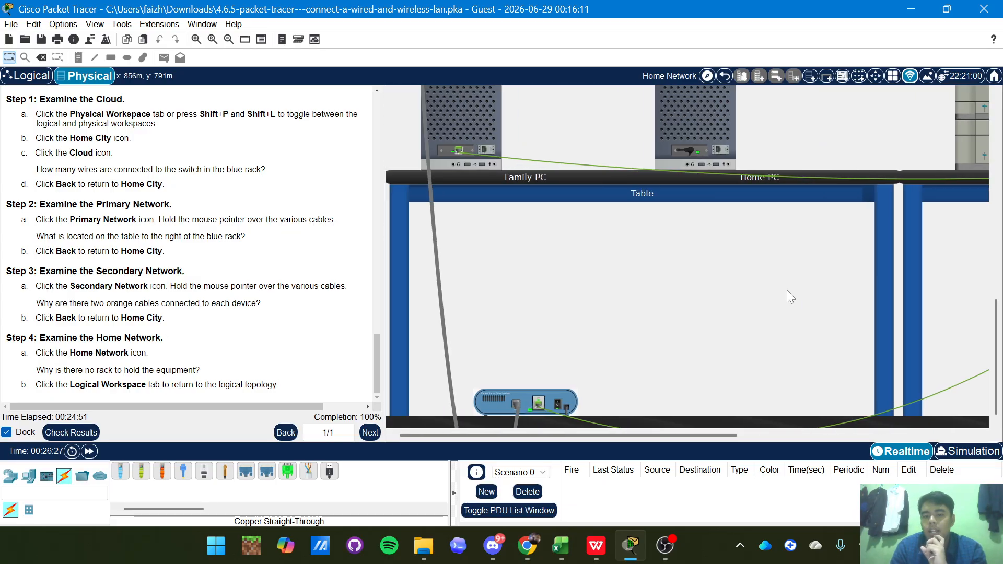
# Inspect the Wireless Router's ports and follow its green cable down to the modem under the first table
pyautogui.scroll(3, 787, 290)
pyautogui.hscroll(10, 787, 290)
pyautogui.scroll(-1, 787, 290)
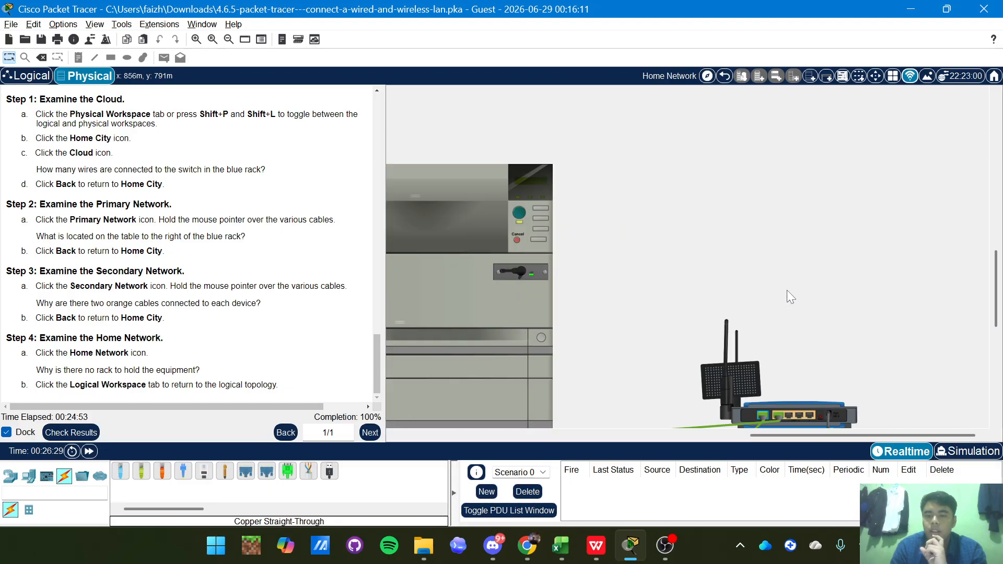
pyautogui.scroll(-3, 787, 290)
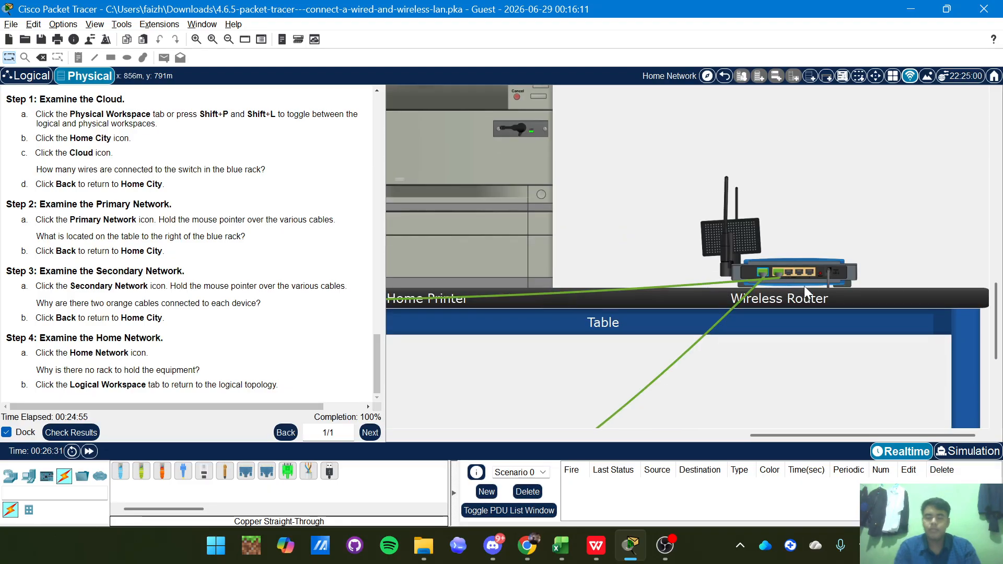
pyautogui.scroll(-3, 819, 273)
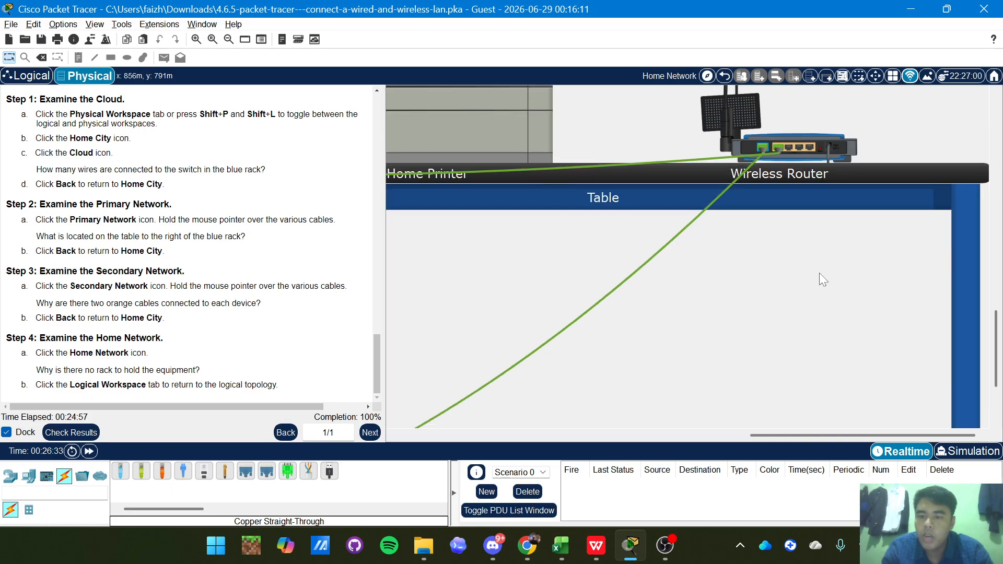
pyautogui.scroll(-1, 819, 273)
pyautogui.hscroll(-10, 819, 273)
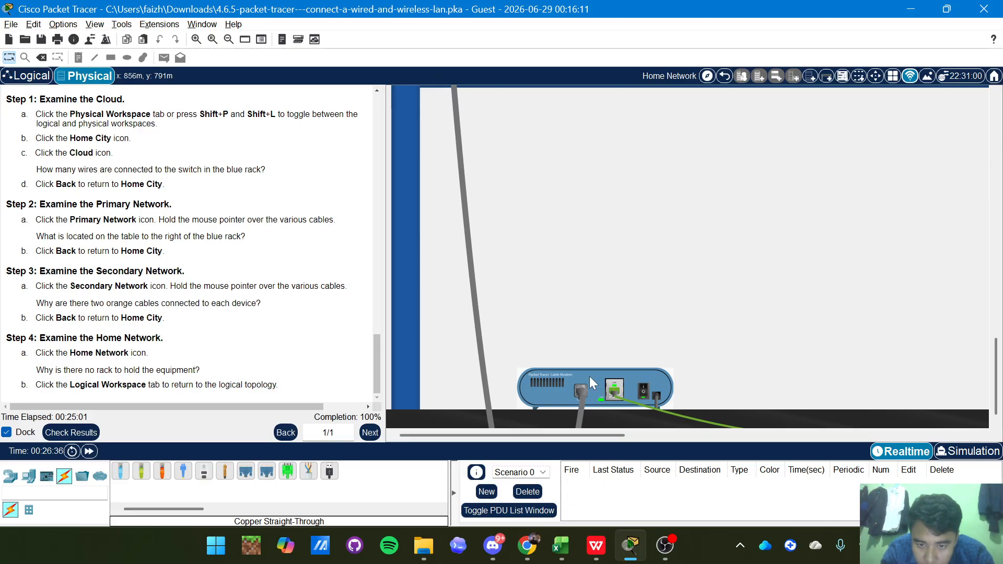
# Review the Home Network's PCs and overall layout once more, and return to the logical topology
pyautogui.scroll(3, 649, 354)
pyautogui.scroll(4, 649, 354)
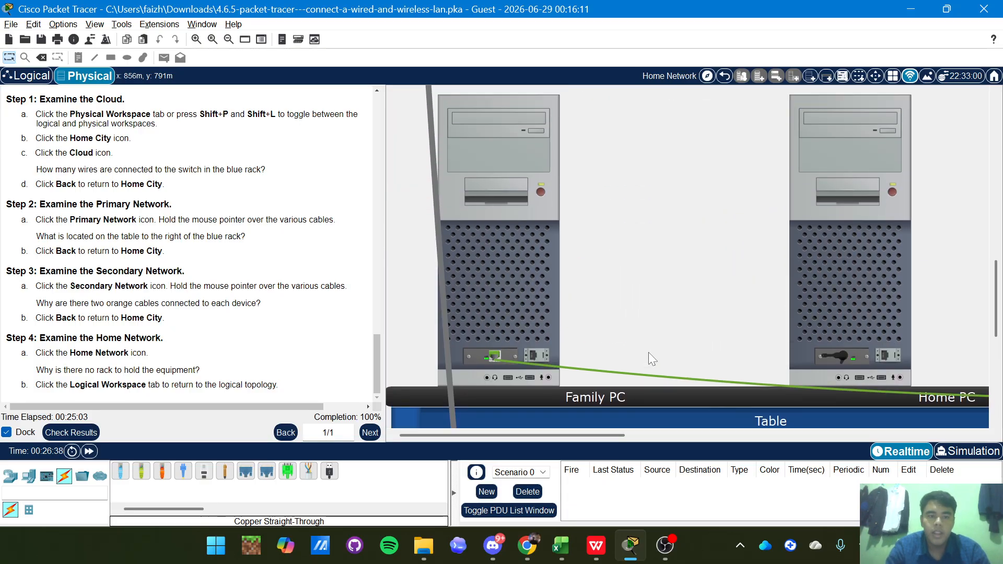
pyautogui.scroll(-2, 648, 352)
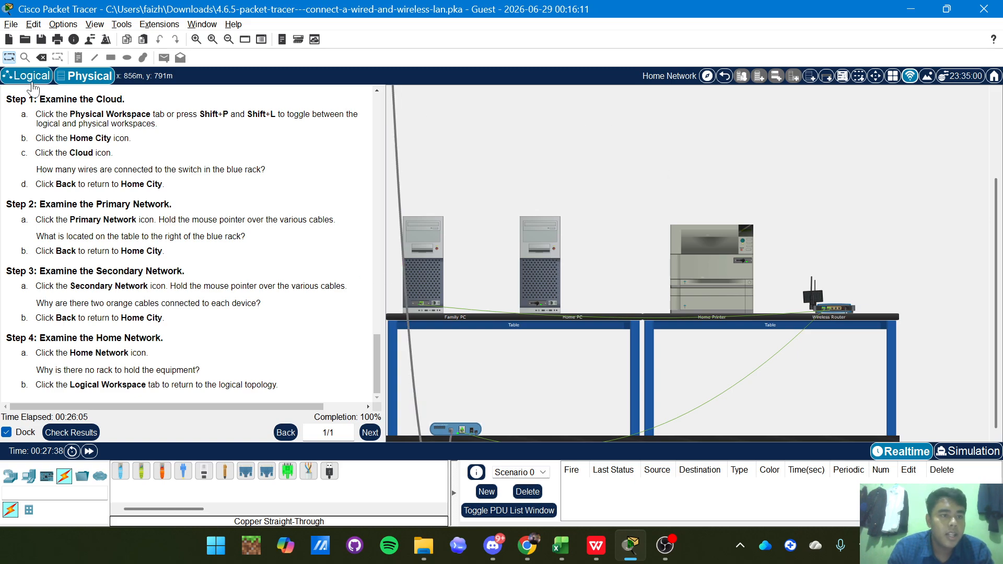
pyautogui.click(32, 85)
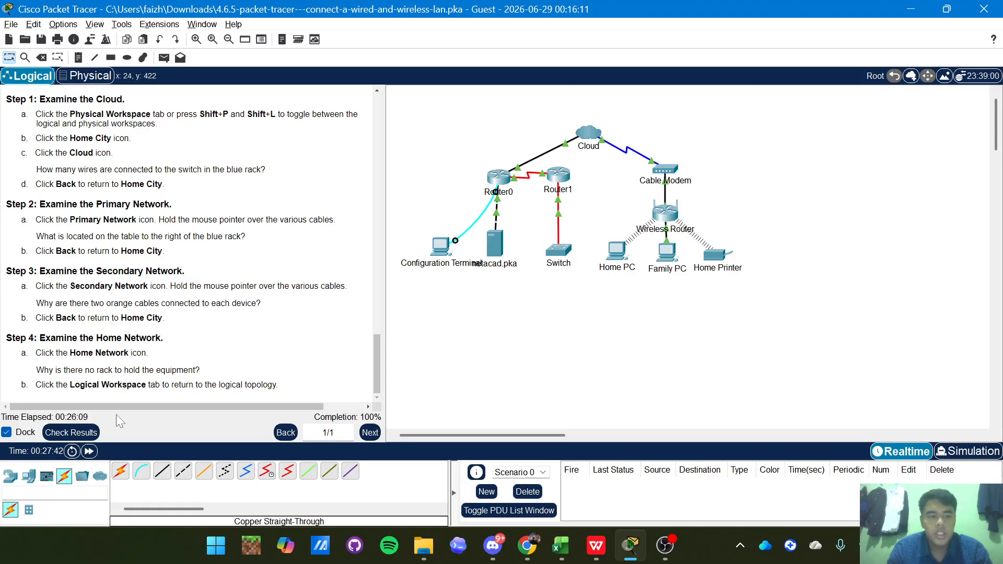
# Check the activity results, review the complete list of assessment items, and return to the activity
pyautogui.click(73, 434)
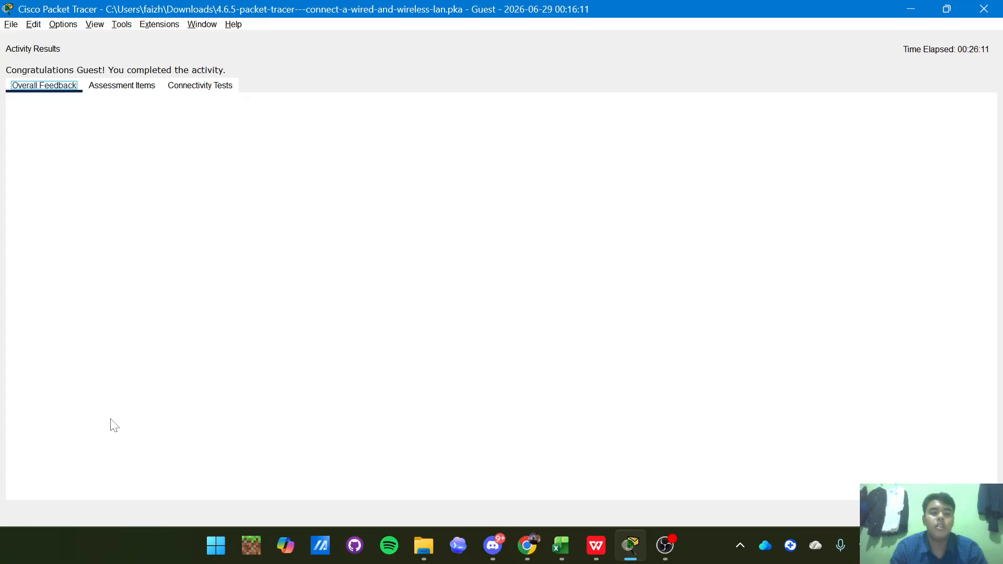
pyautogui.click(137, 89)
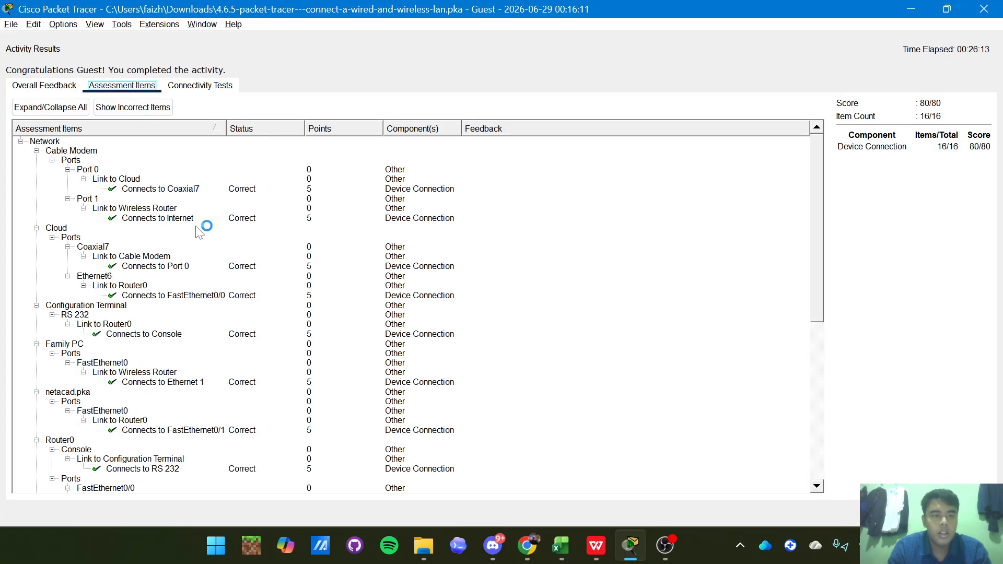
pyautogui.scroll(-1, 209, 305)
pyautogui.scroll(-9, 209, 306)
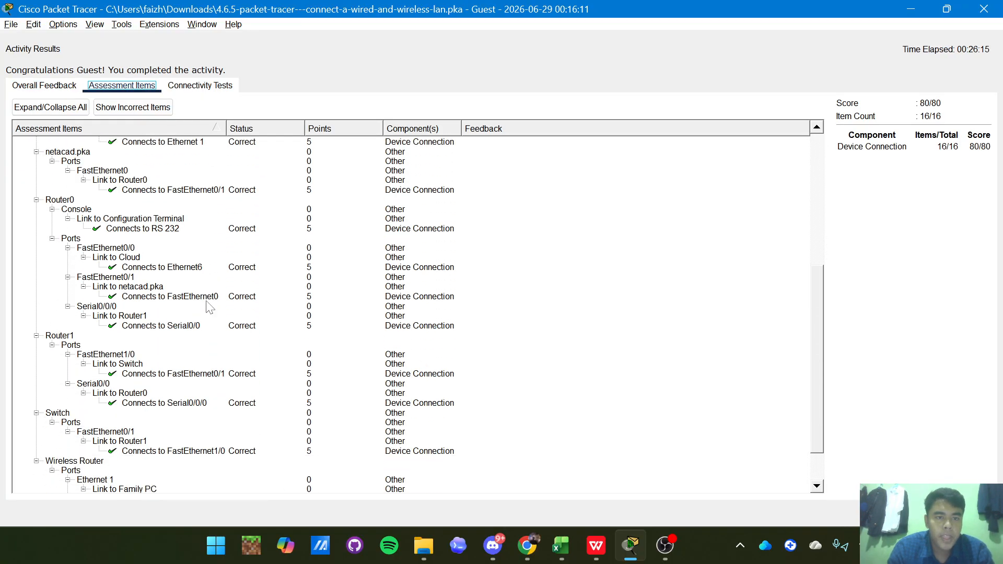
pyautogui.scroll(11, 209, 306)
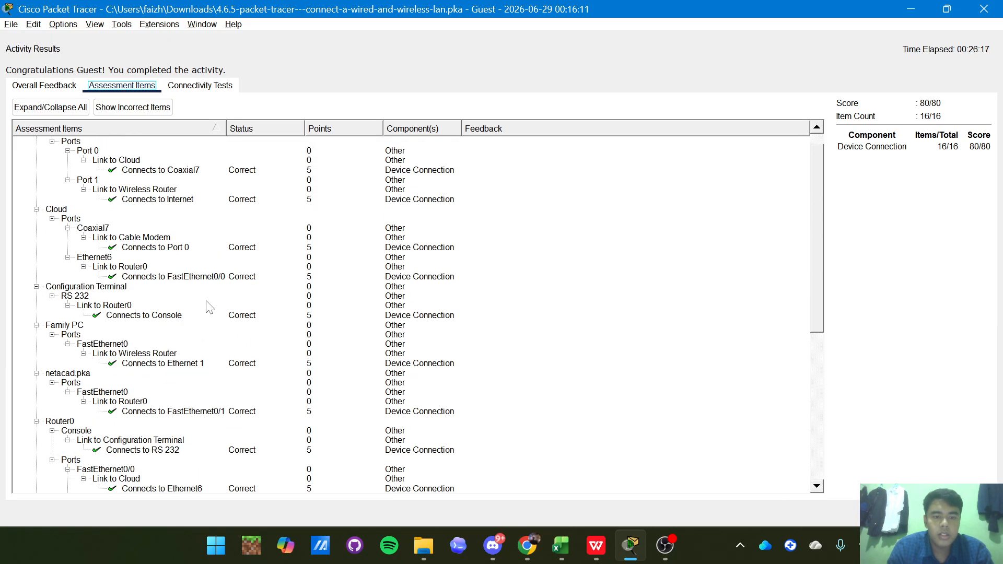
pyautogui.scroll(-11, 209, 307)
pyautogui.scroll(10, 209, 307)
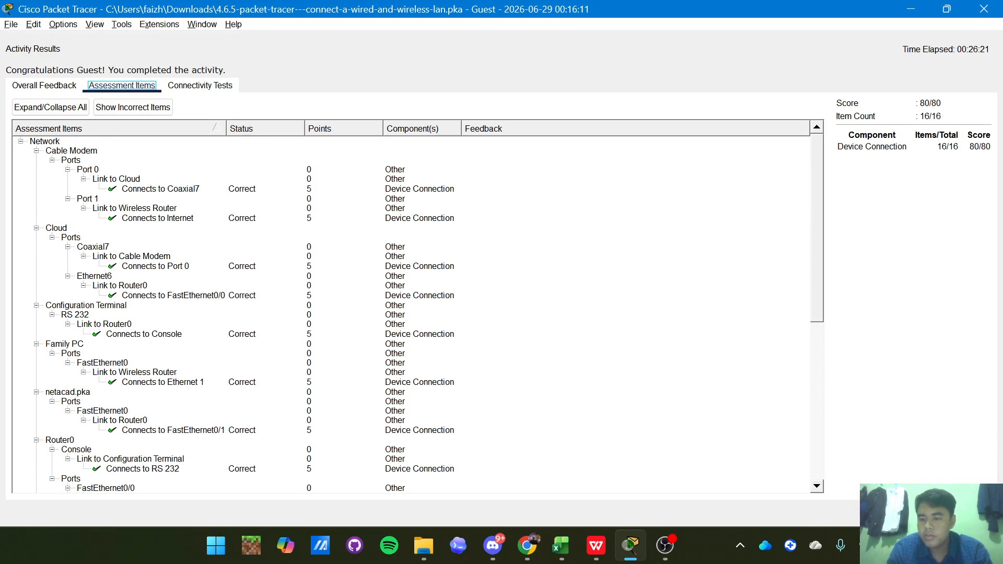
pyautogui.click(975, 514)
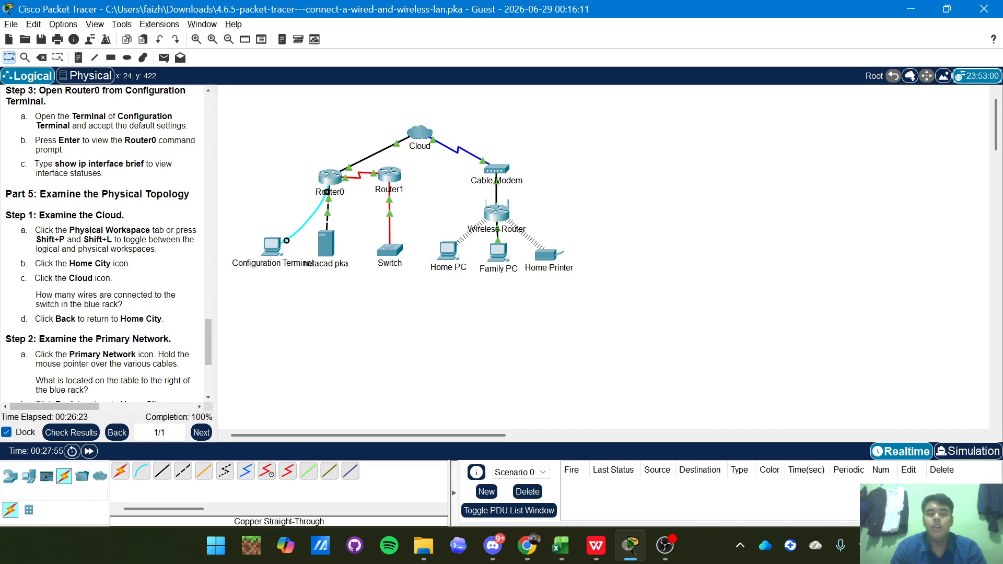